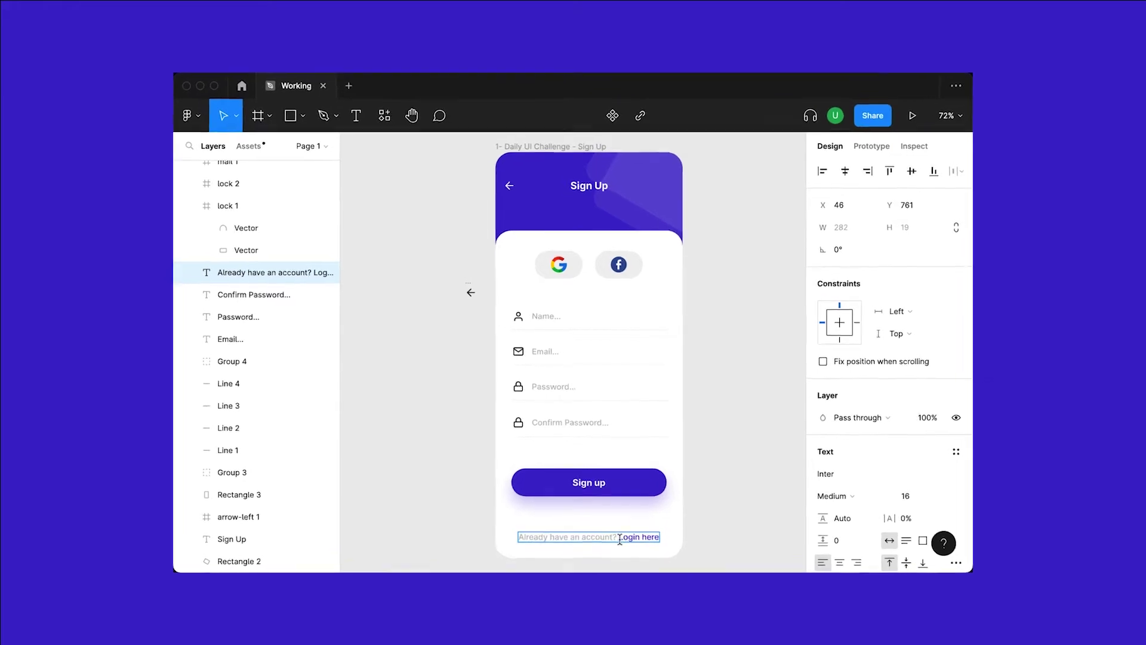
Bold 'Login here', set the login line to size 14, and centre its text and layer.
left_click(824, 491)
left_click(854, 506)
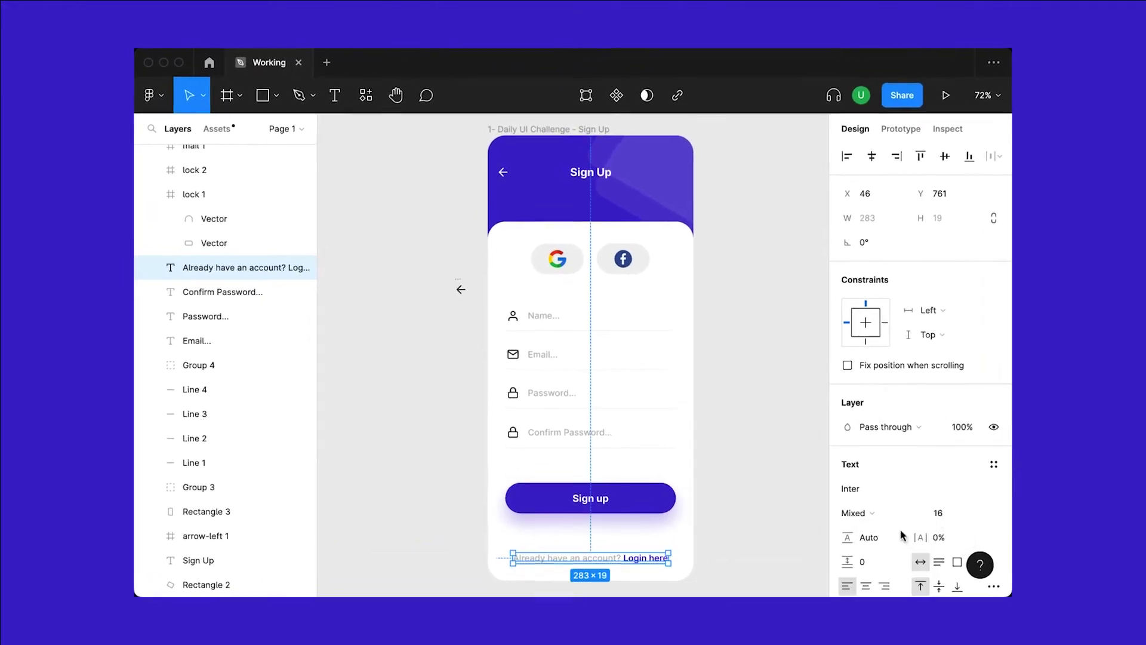
left_click(938, 513)
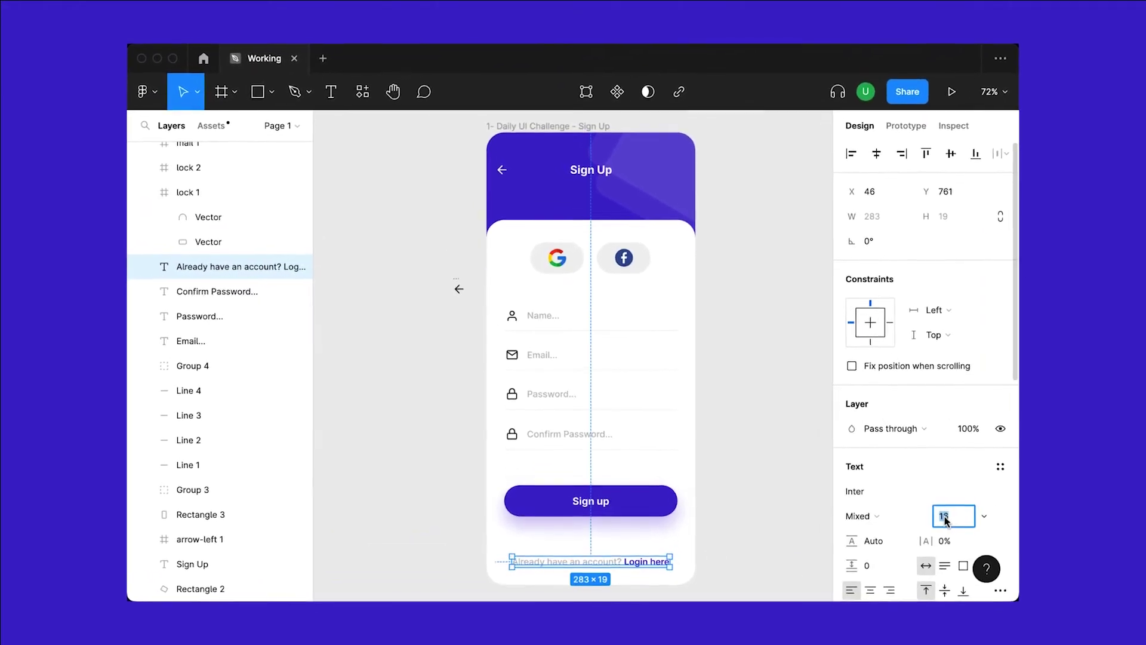
type("14")
key("Return")
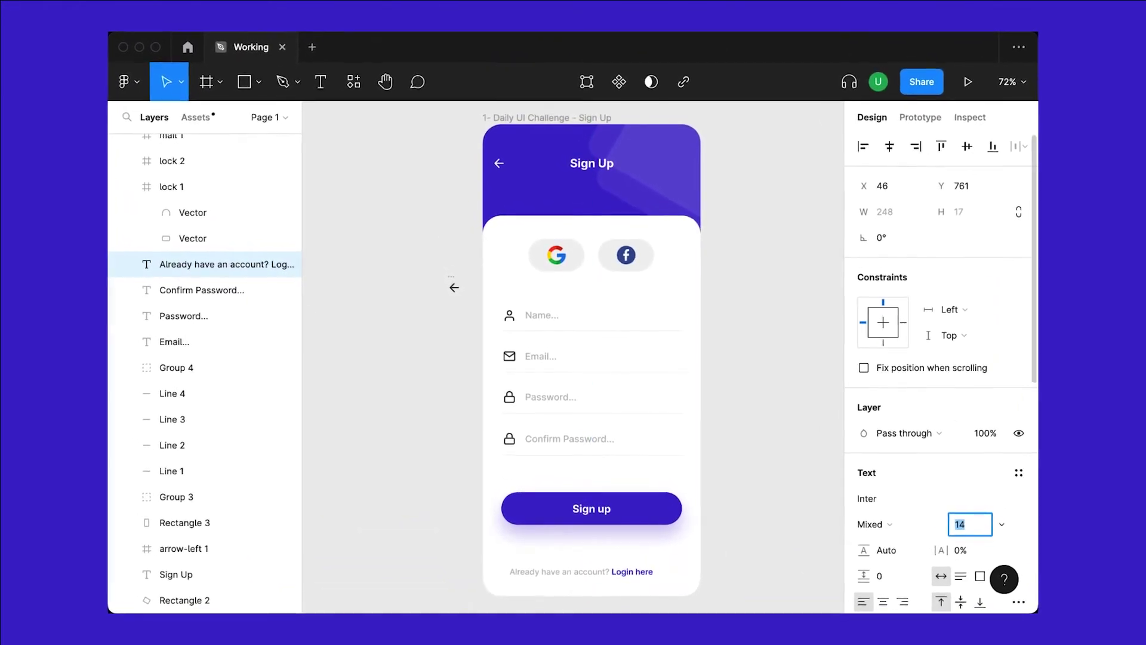
left_click(890, 147)
left_click(883, 601)
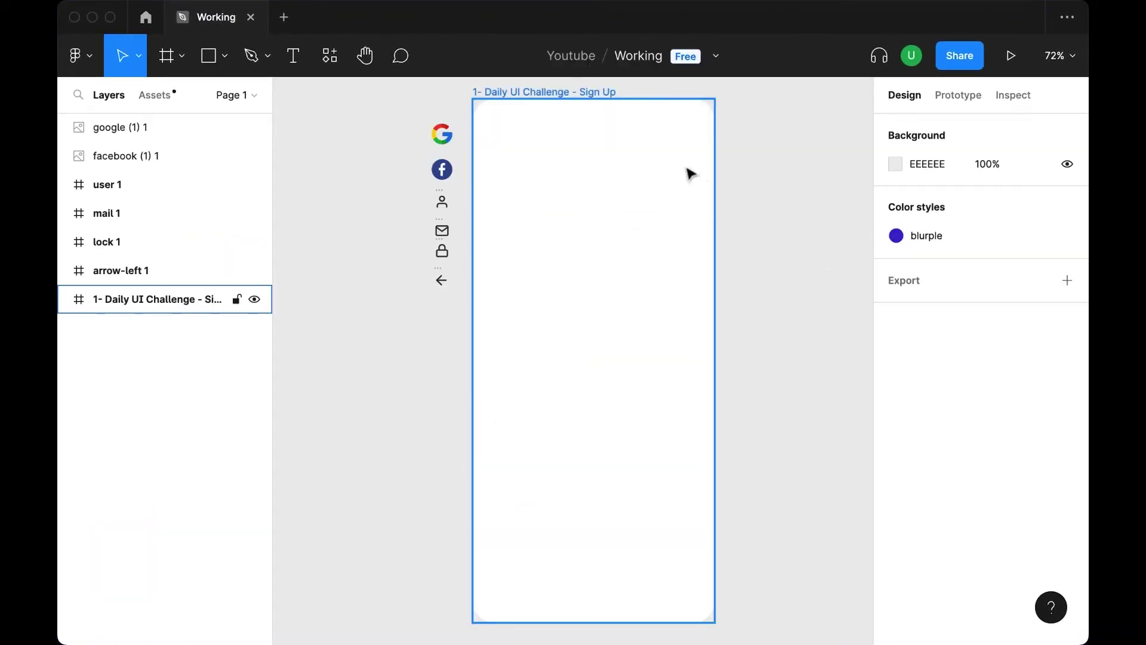
Fill the sign-up frame with the blurple colour style.
left_click(575, 95)
scroll(907, 334, "down", 3)
scroll(913, 406, "down", 1)
left_click(902, 463)
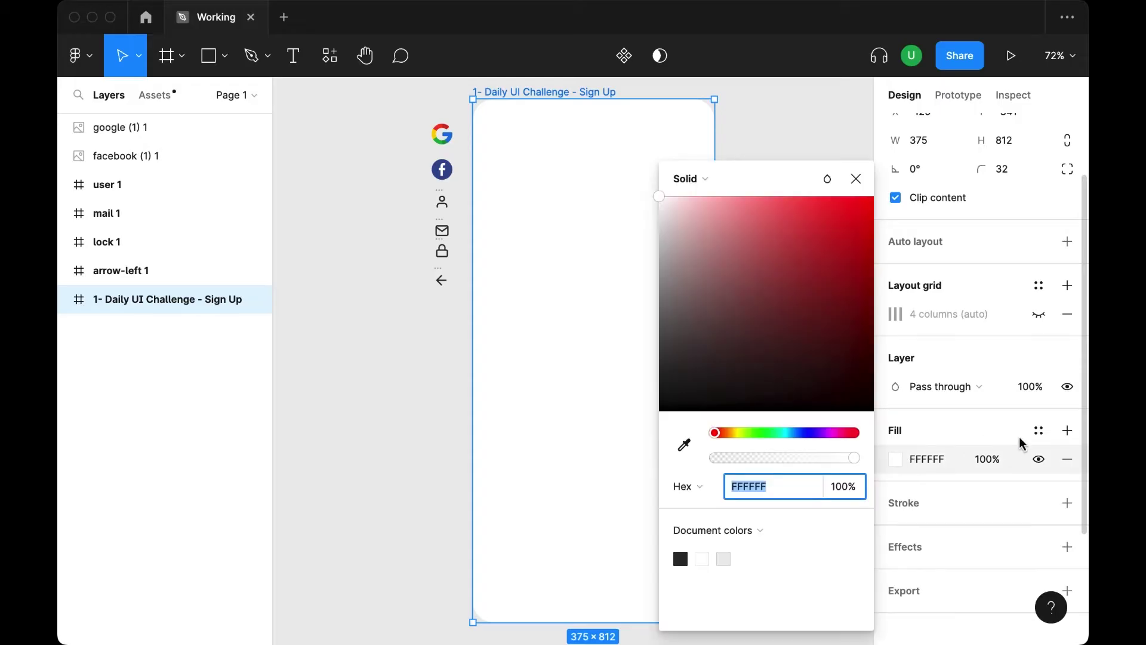
left_click(1039, 431)
left_click(978, 399)
left_click(808, 243)
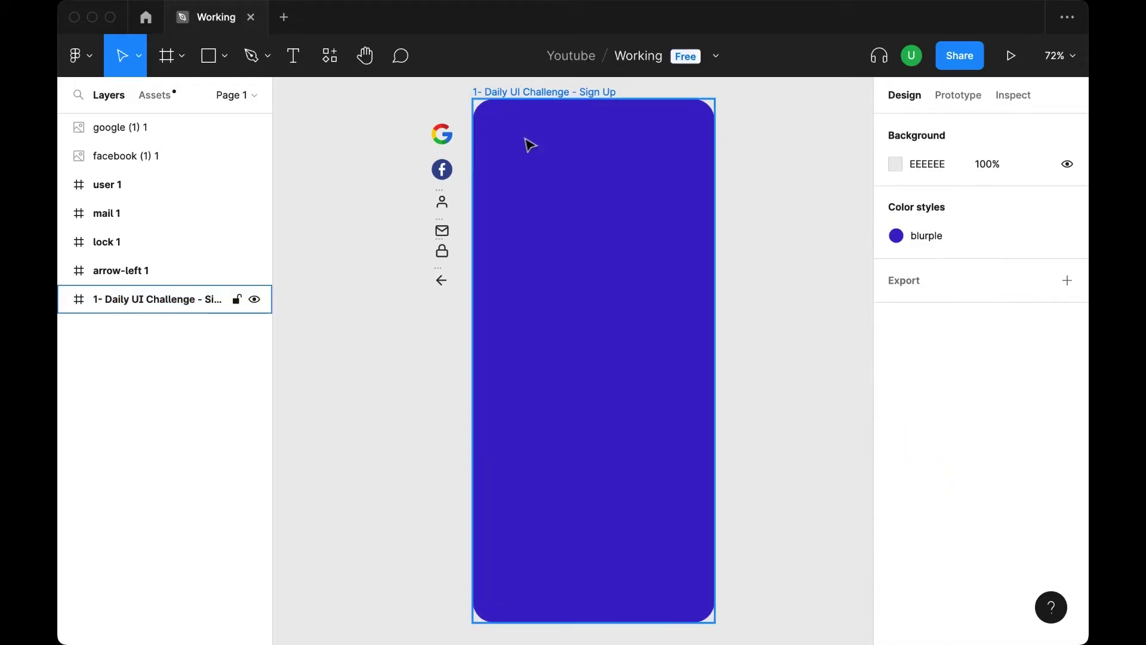
Draw a white rectangle over the top-right, rotated -30° at 10% opacity.
left_click(217, 64)
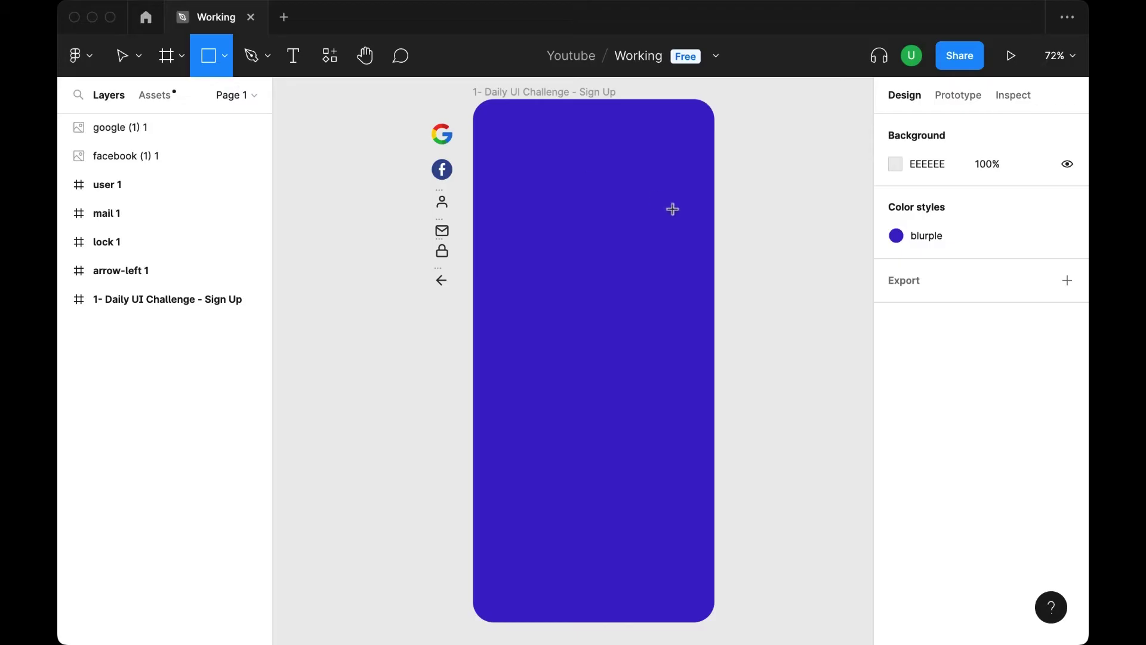
scroll(670, 210, "up", 1)
left_click_drag(566, 91, 771, 254)
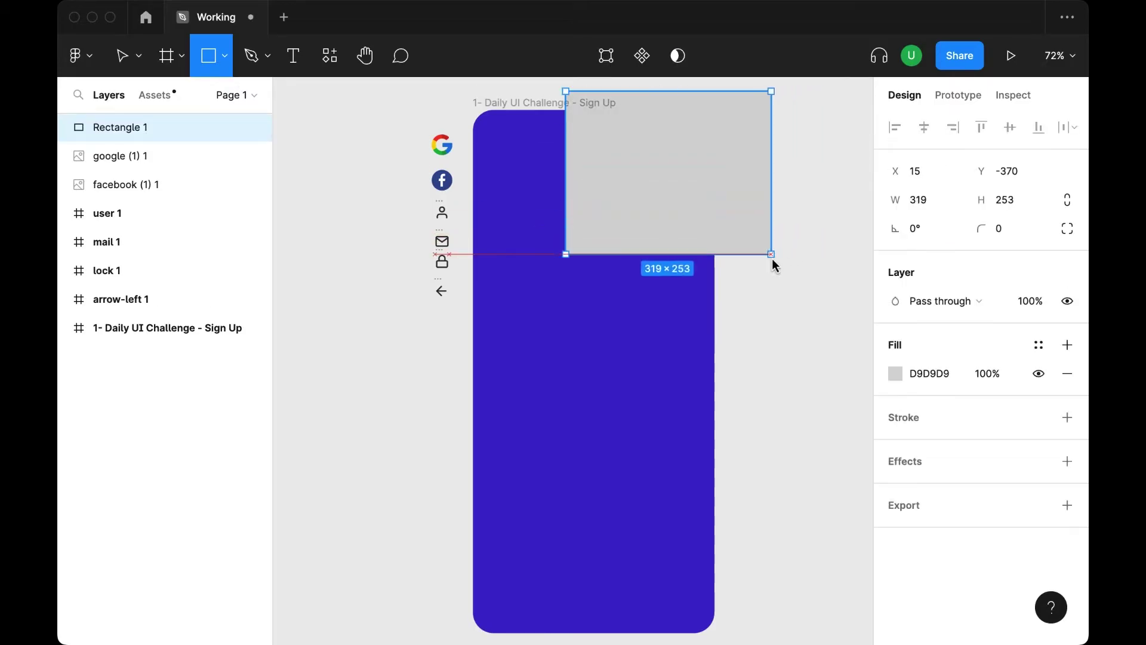
left_click_drag(691, 189, 686, 169)
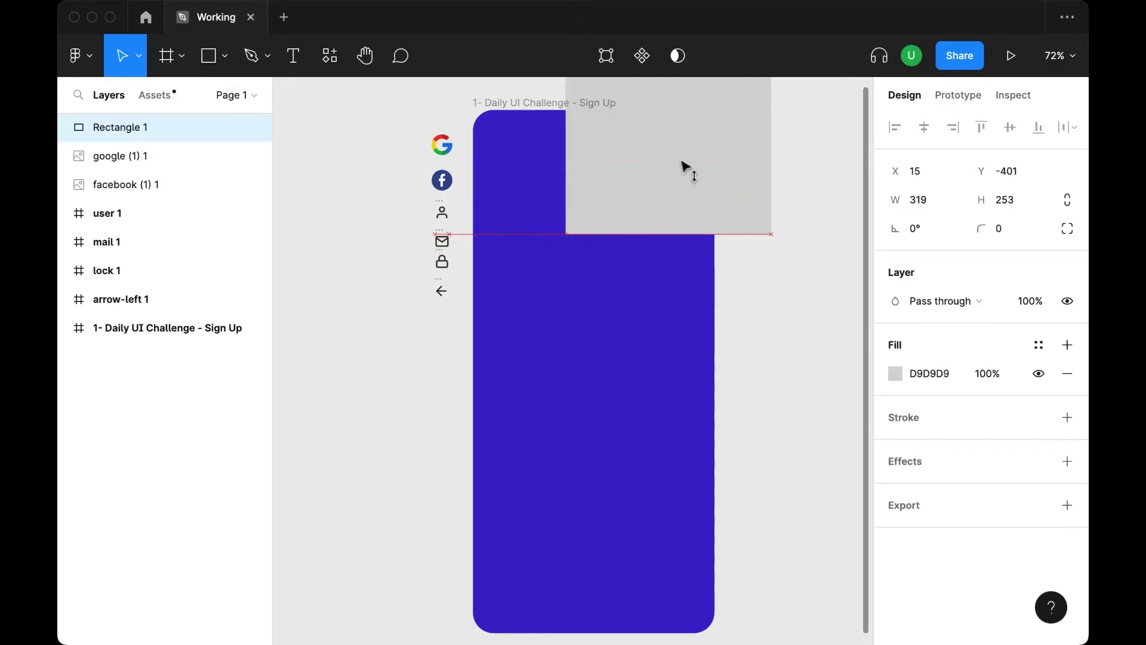
left_click(896, 374)
left_click(745, 264)
left_click_drag(708, 239, 660, 196)
left_click(856, 178)
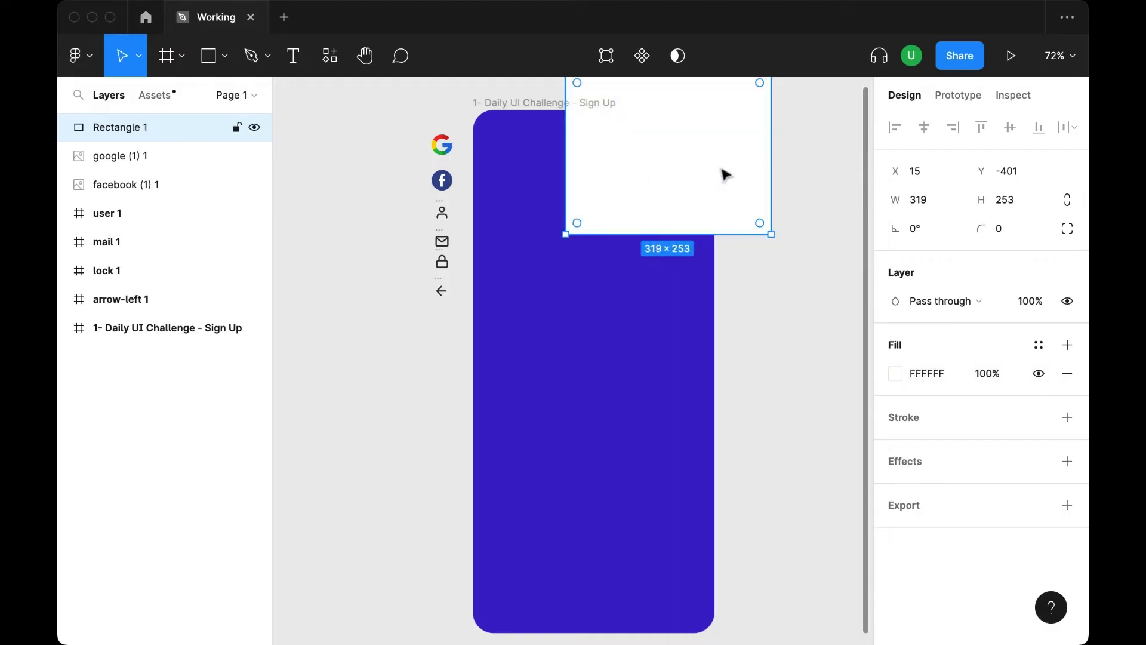
left_click_drag(702, 230, 704, 189)
left_click_drag(779, 196, 723, 246)
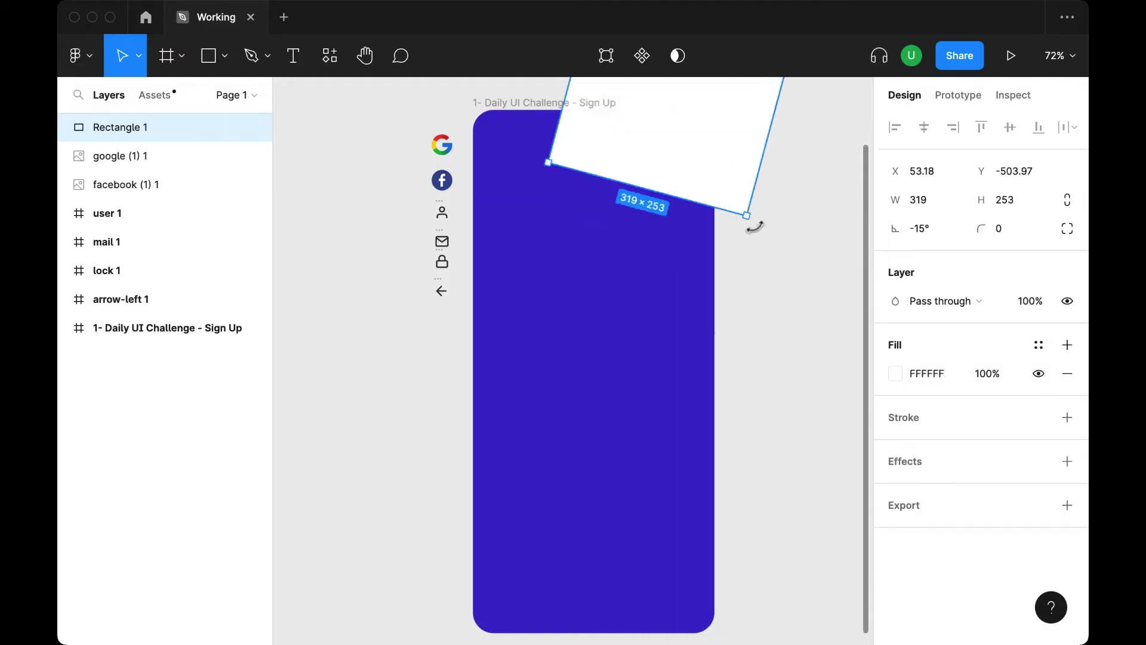
mouse_move(688, 163)
left_mouse_down()
mouse_move(737, 192)
mouse_move(715, 199)
mouse_move(676, 148)
mouse_move(671, 171)
left_mouse_up()
key("1")
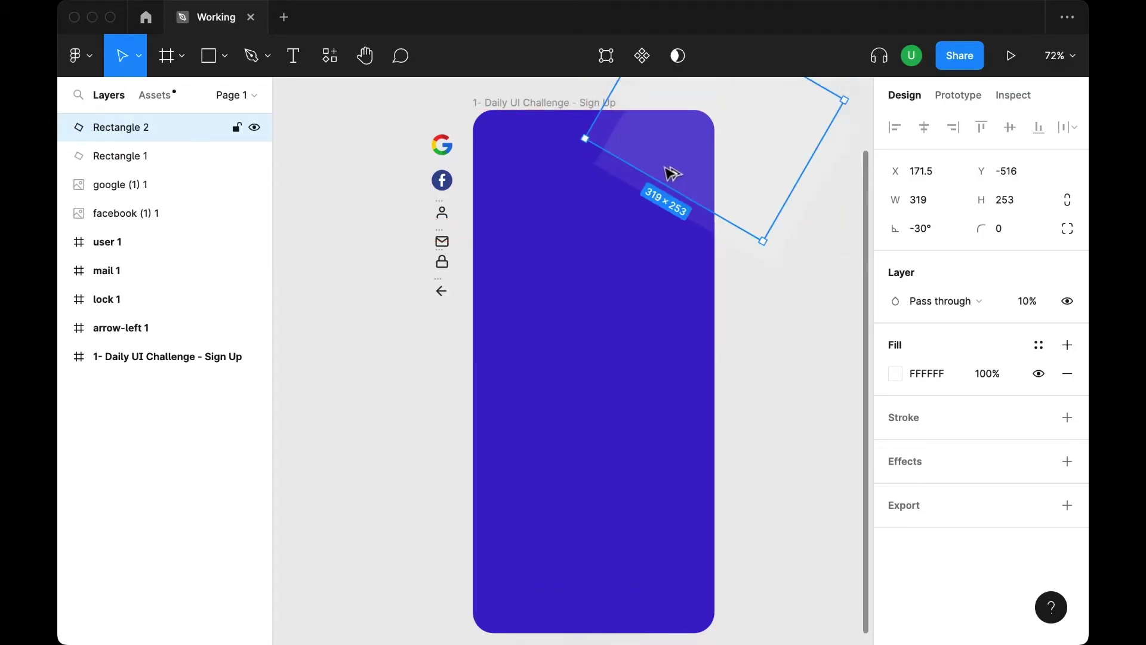
Give both decorative rectangles a 16 corner radius.
left_click(637, 196, "shift")
left_click(1007, 236)
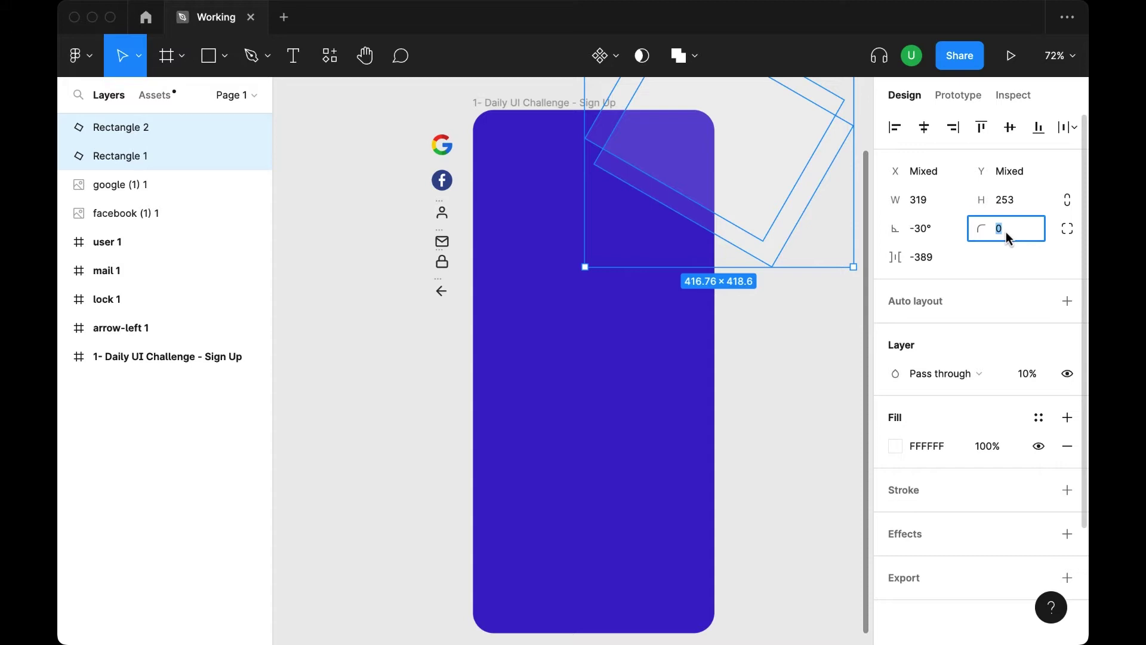
type("16")
key("Return")
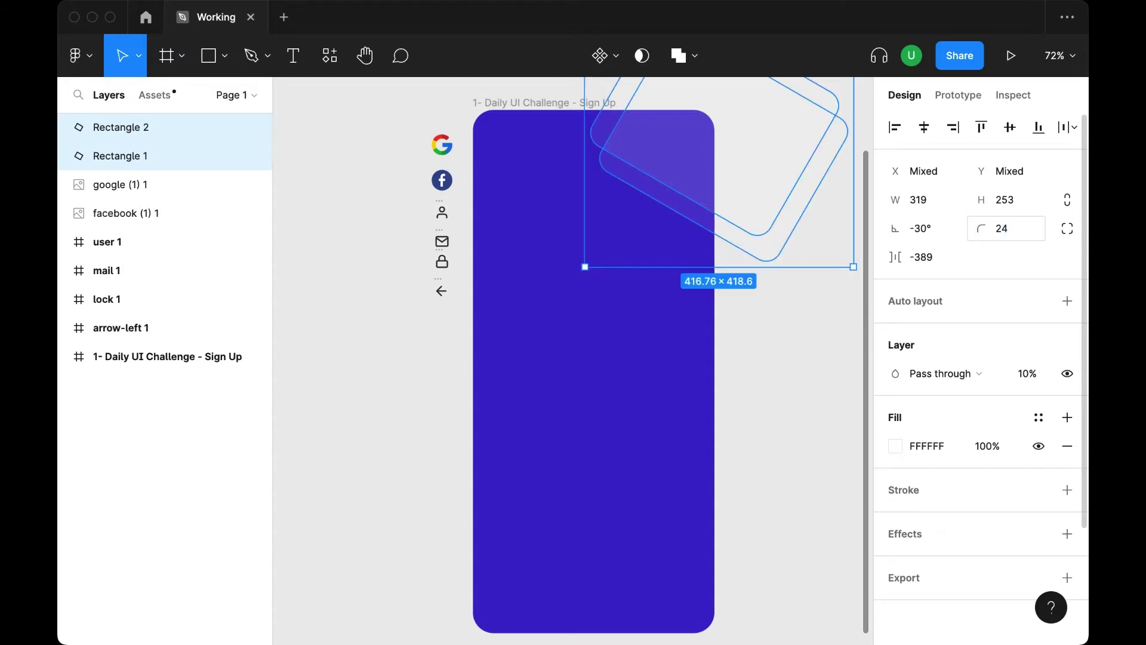
left_click(840, 312)
Move both rectangles inside the sign-up frame at its top-right corner.
left_click(707, 190)
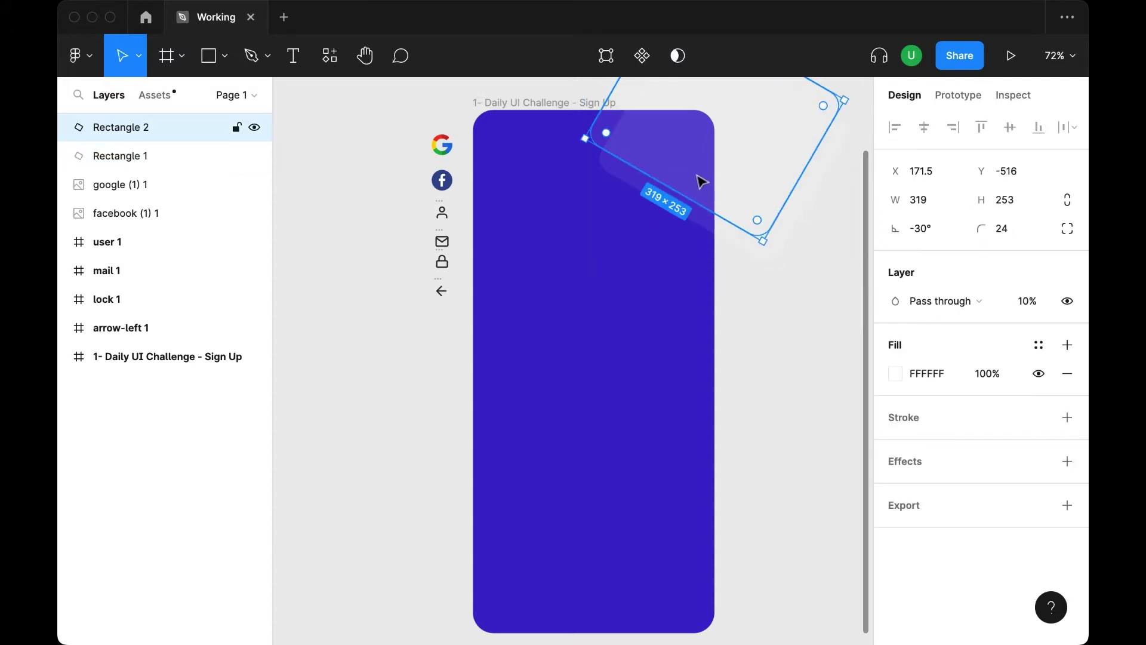
left_click(628, 186, "shift")
key("Delete")
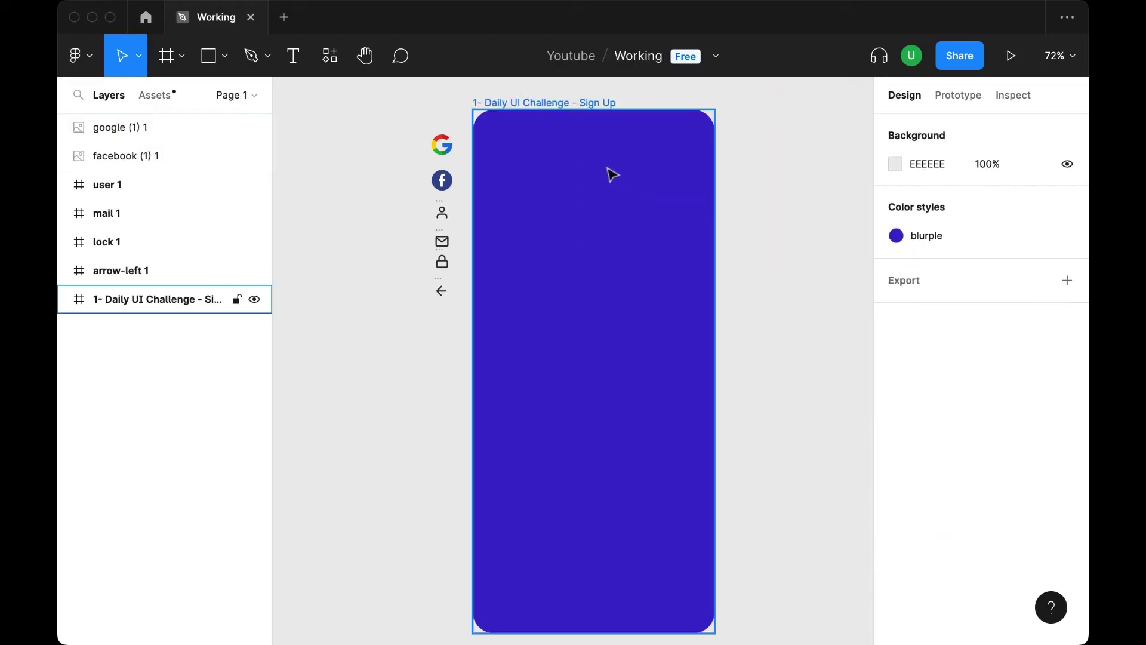
left_click(571, 103)
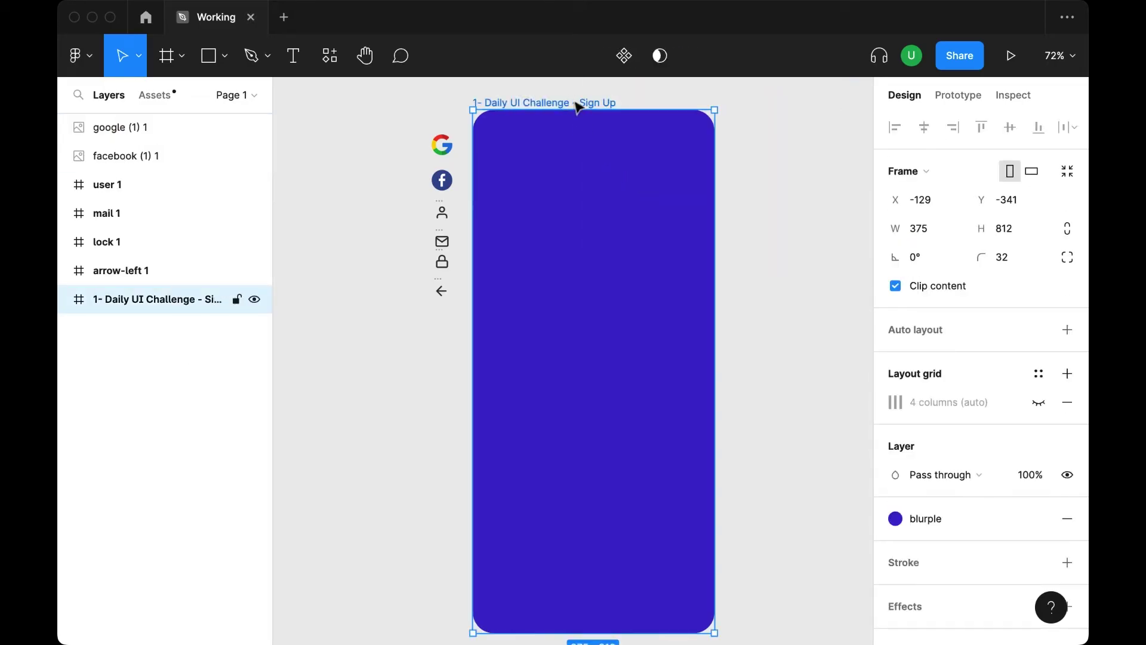
key("ctrl+v")
left_click(747, 253)
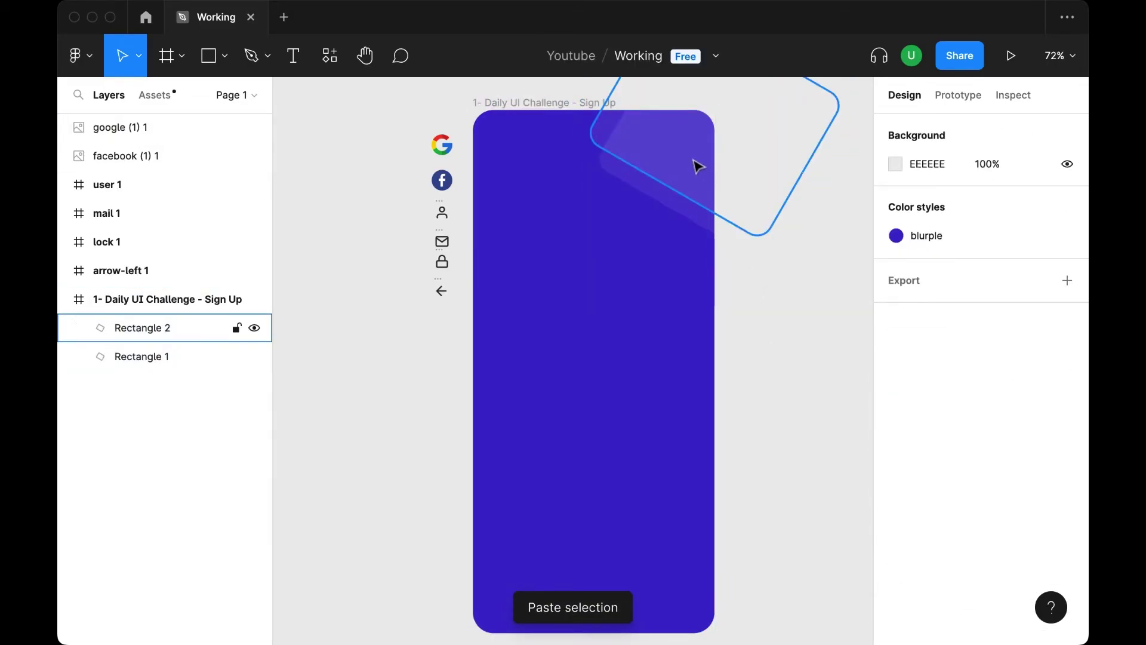
left_click_drag(655, 197, 712, 304)
left_click(717, 305)
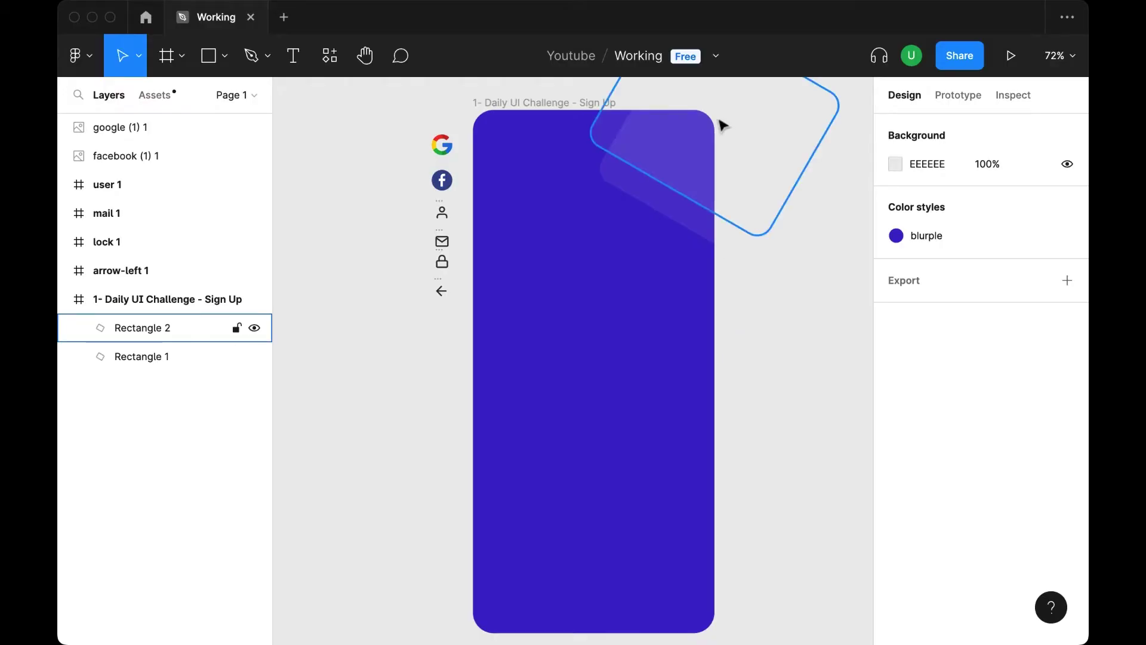
Add a 'Sign Up' title near the frame's top, centred horizontally.
key("t")
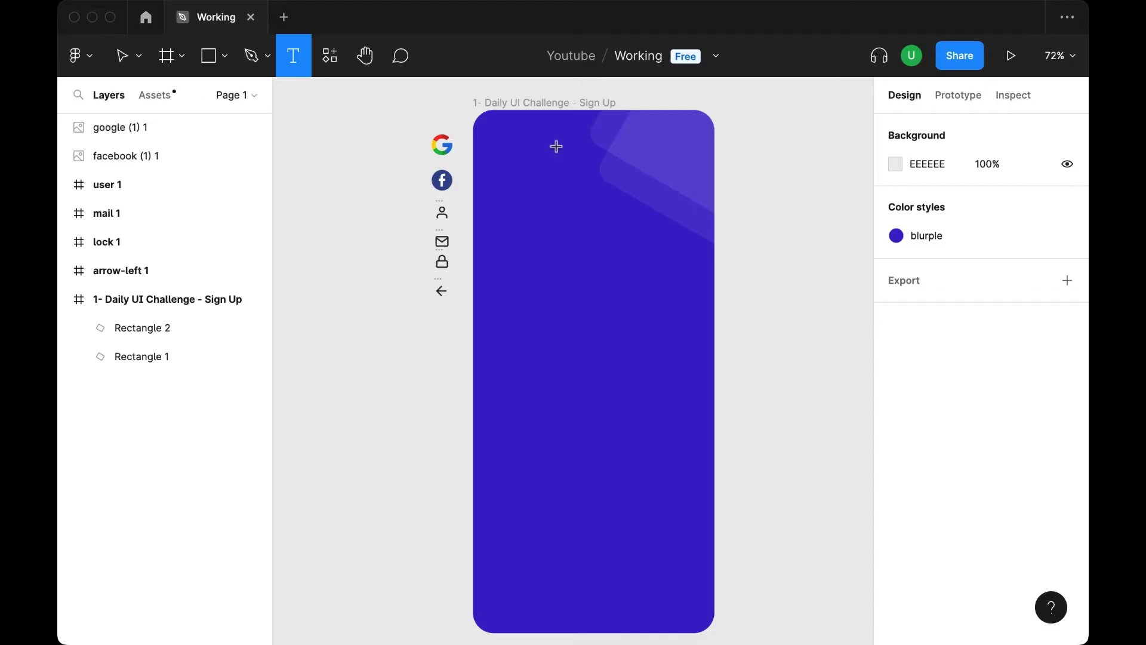
left_click(556, 146)
type("Sign")
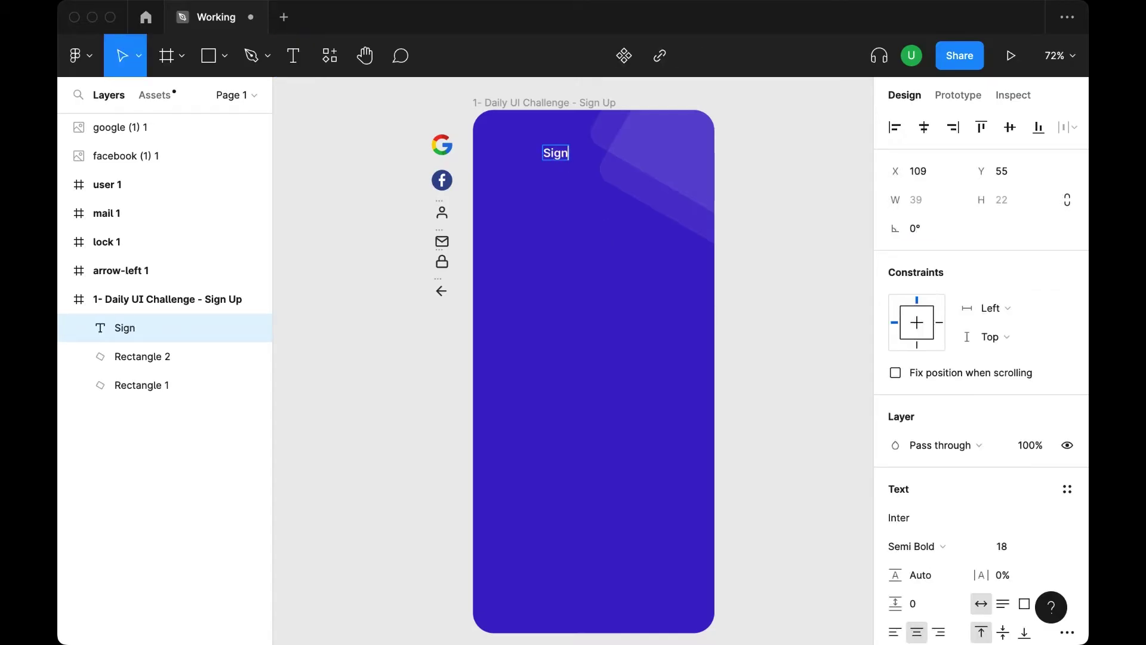
type(" Up")
key("Escape")
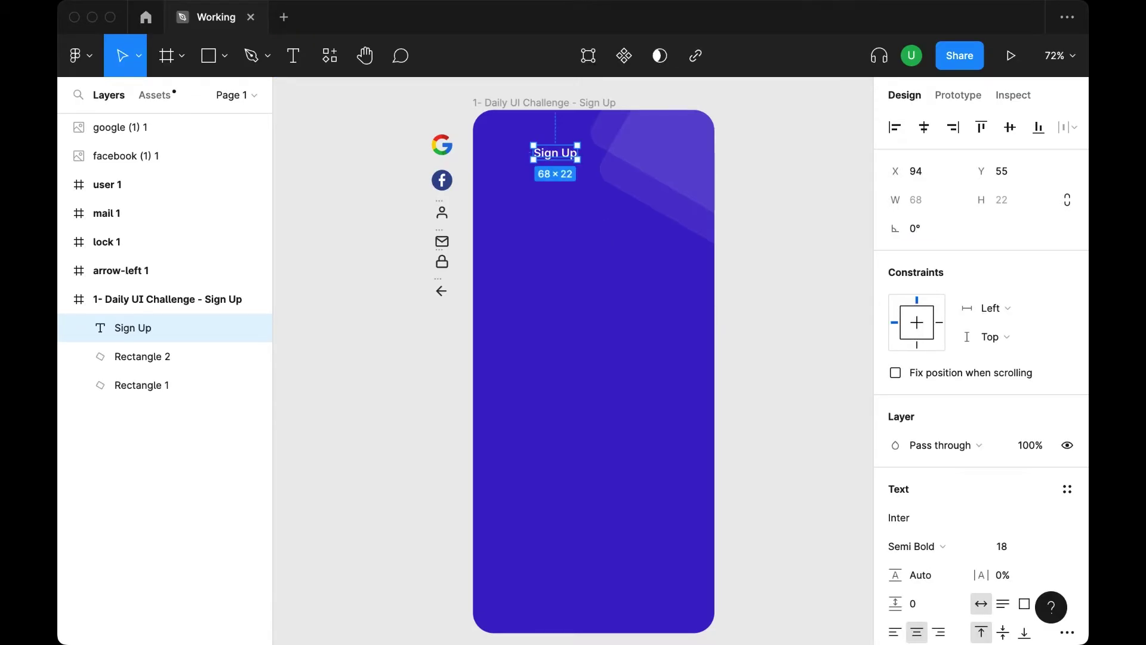
left_click(923, 129)
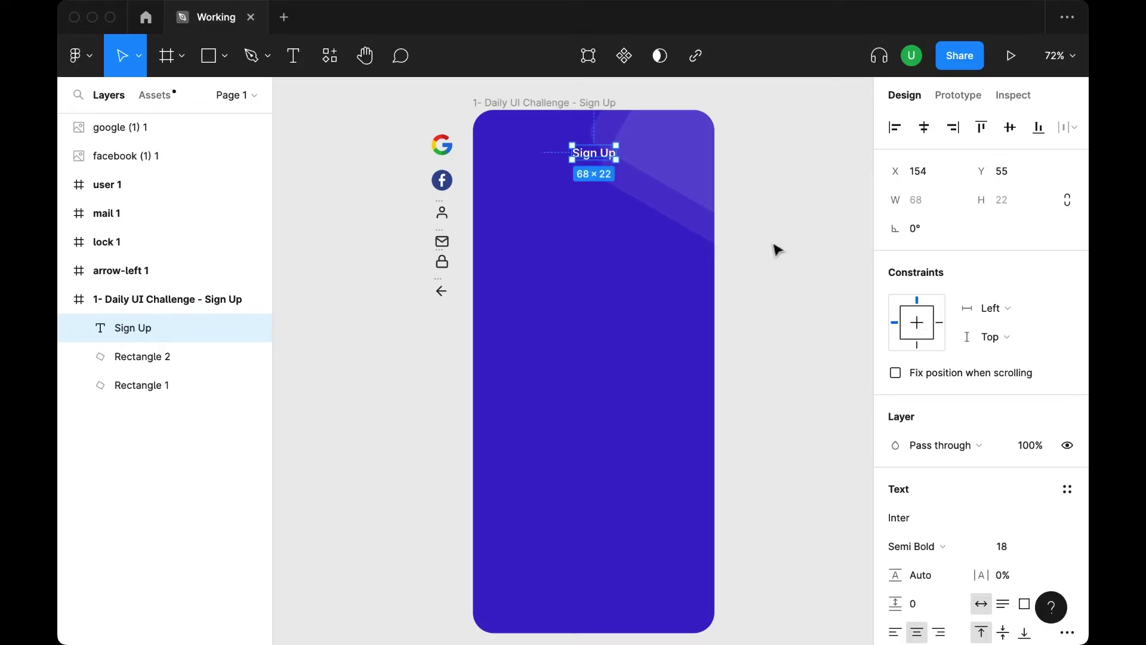
Make the Sign Up title bold at font size 20.
left_click(1010, 546)
scroll(955, 472, "down", 3)
left_click(930, 354)
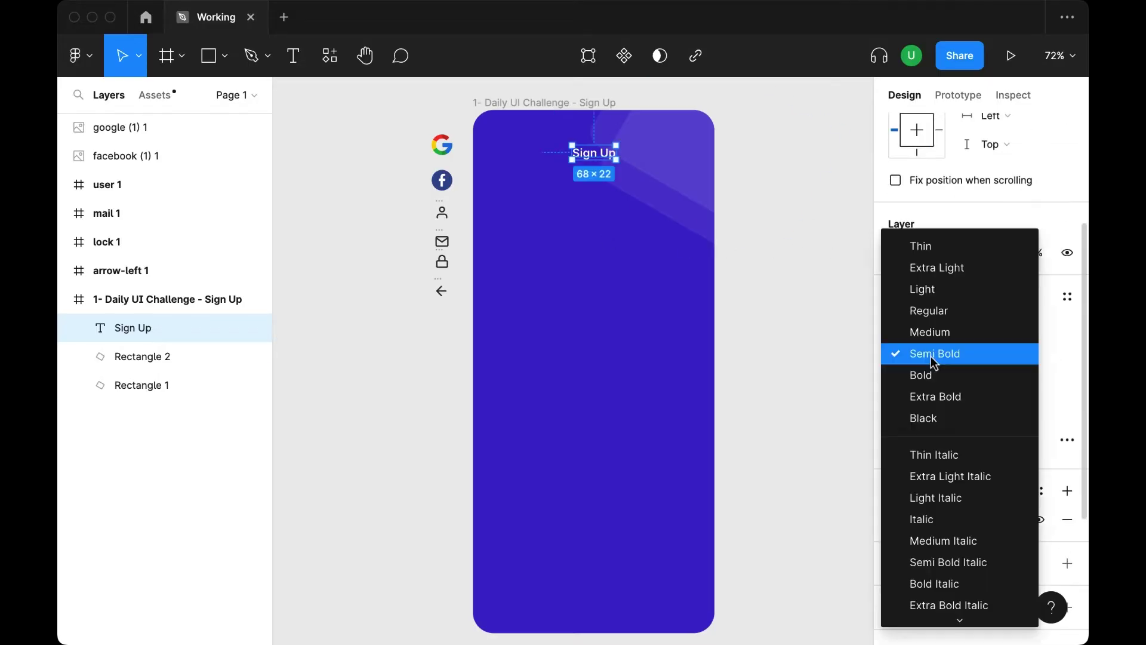
left_click(941, 380)
key("Escape")
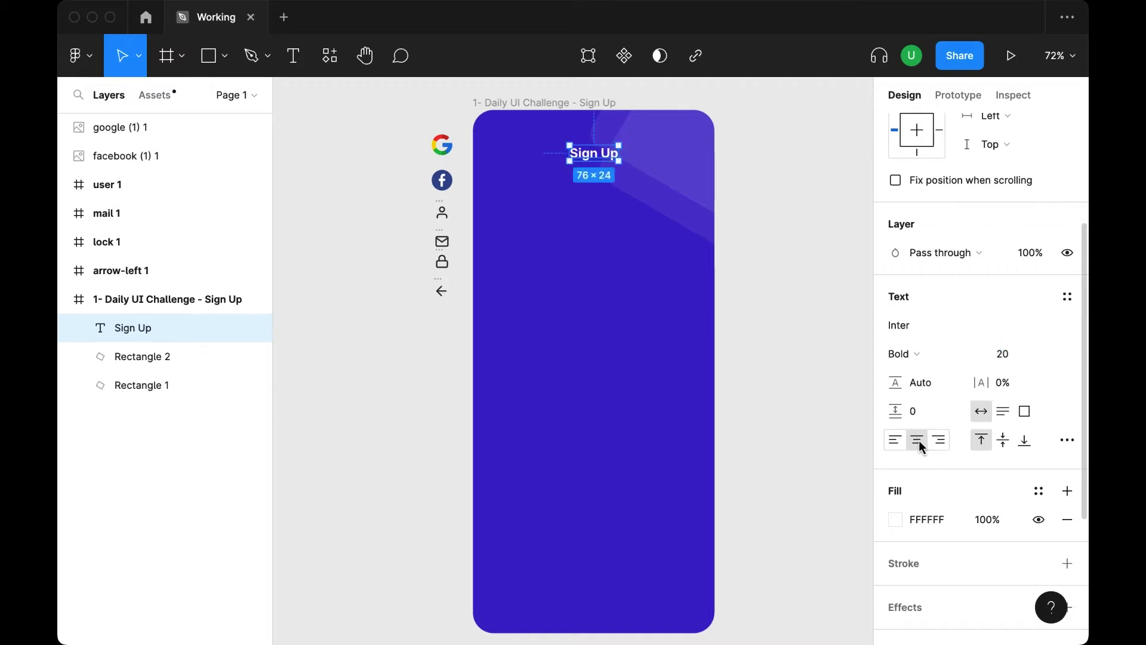
scroll(944, 153, "up", 3)
key("Escape")
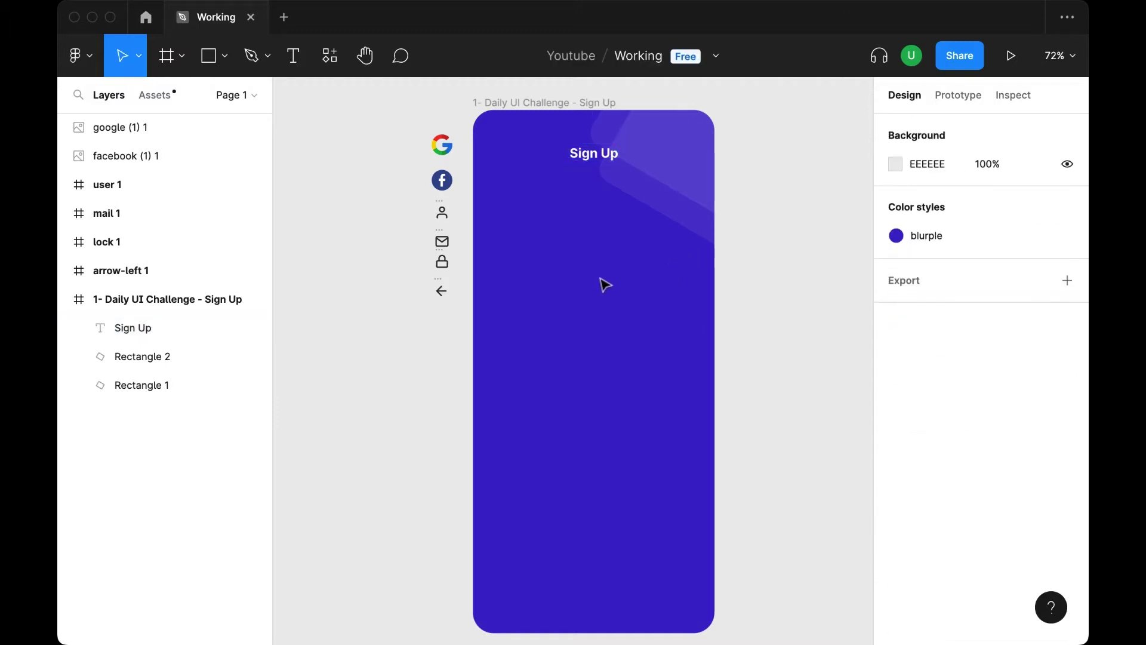
left_click_drag(430, 320, 445, 296)
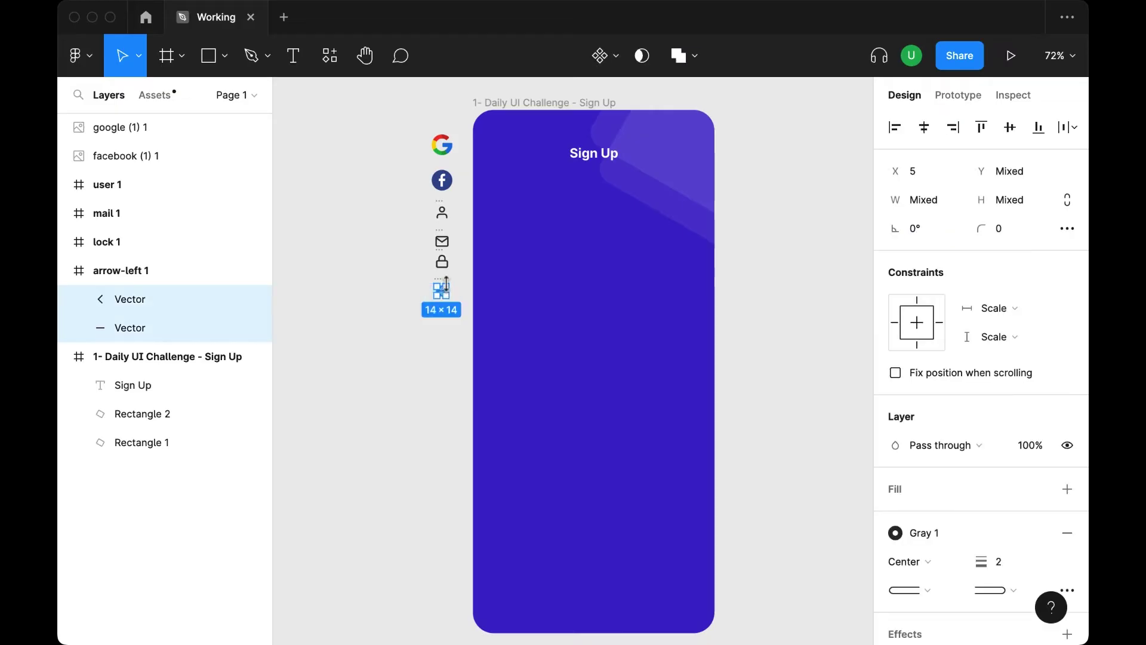
Paste the back arrow into the frame at X 24, level with the Sign Up title.
left_click(64, 272)
left_click(99, 276)
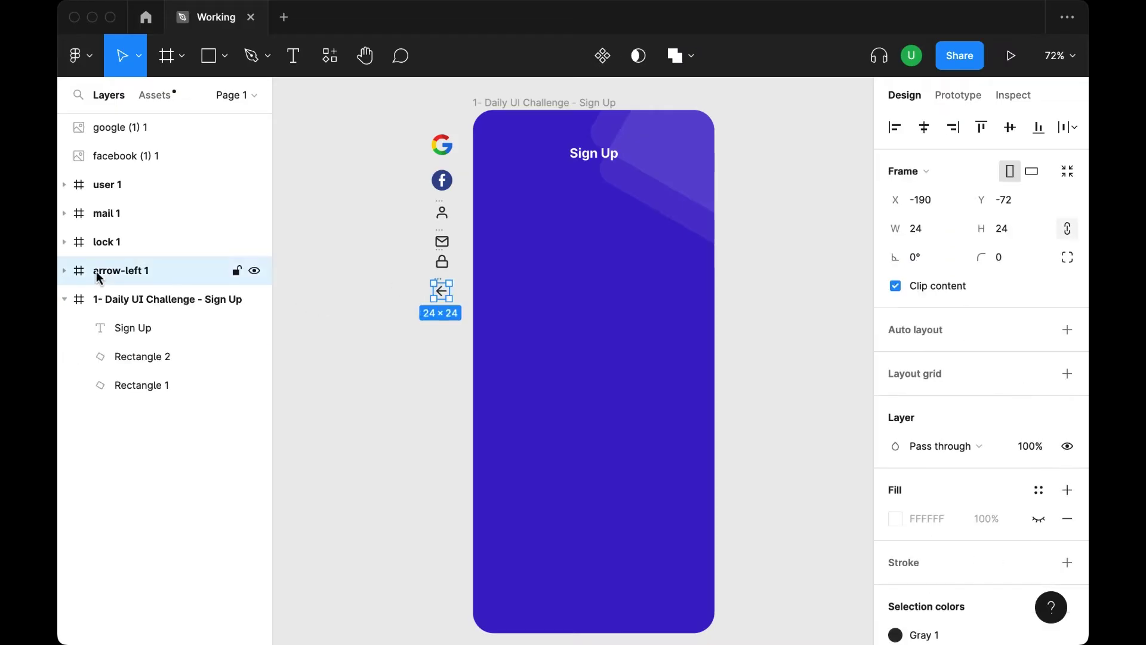
left_click(500, 107)
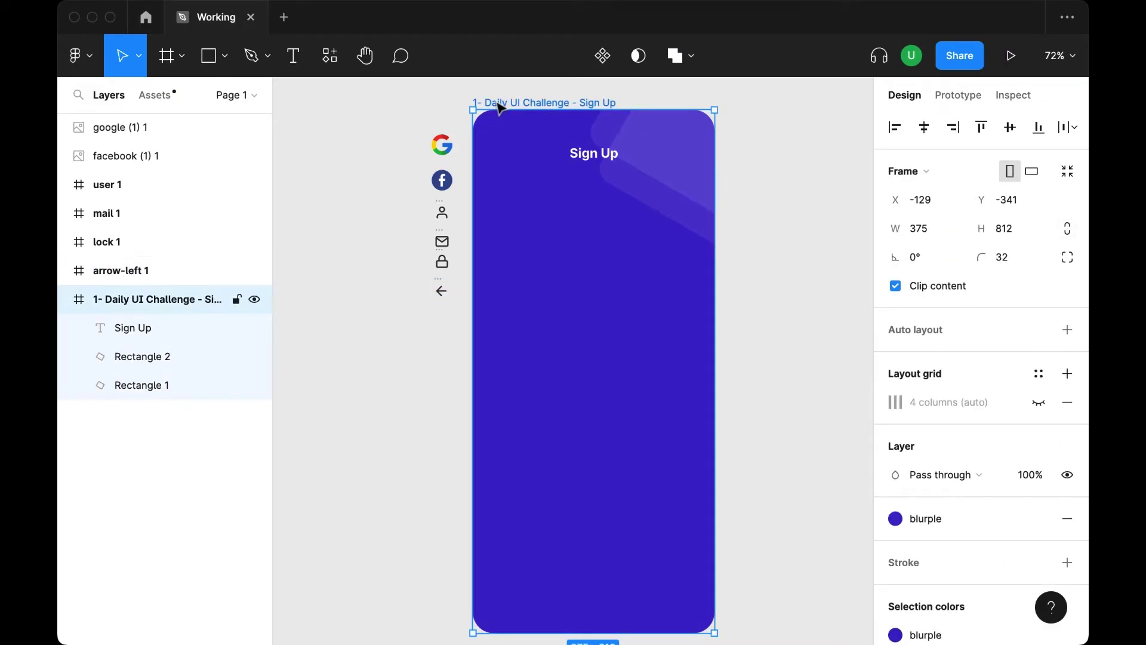
key("ctrl+v")
left_click_drag(594, 297, 539, 237)
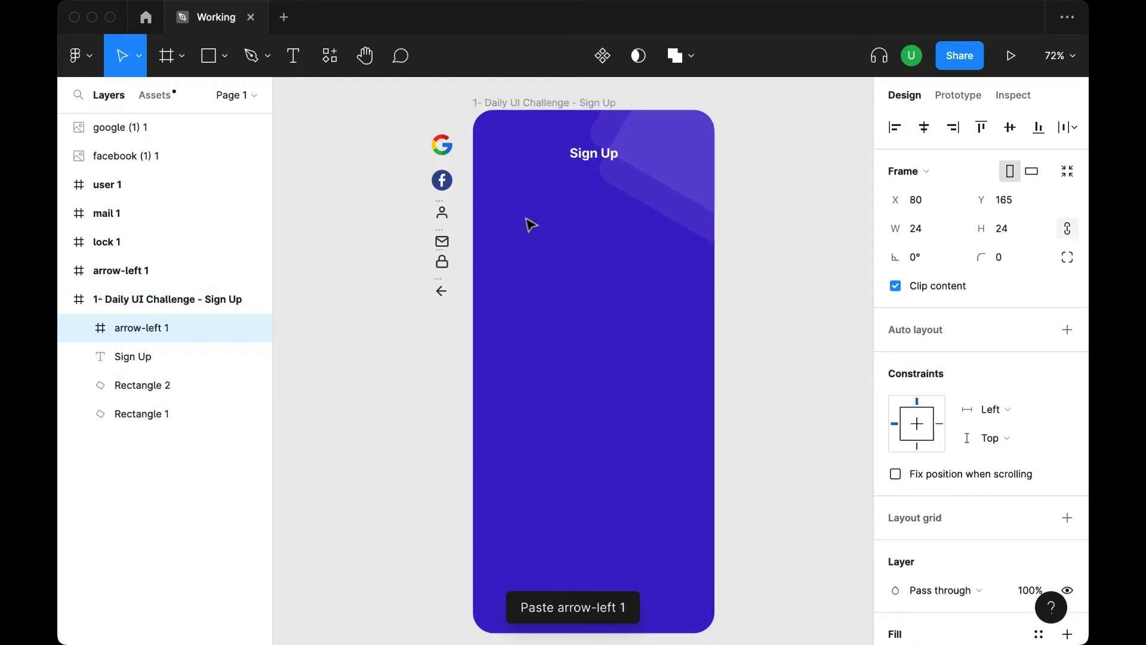
left_click_drag(500, 164, 498, 161)
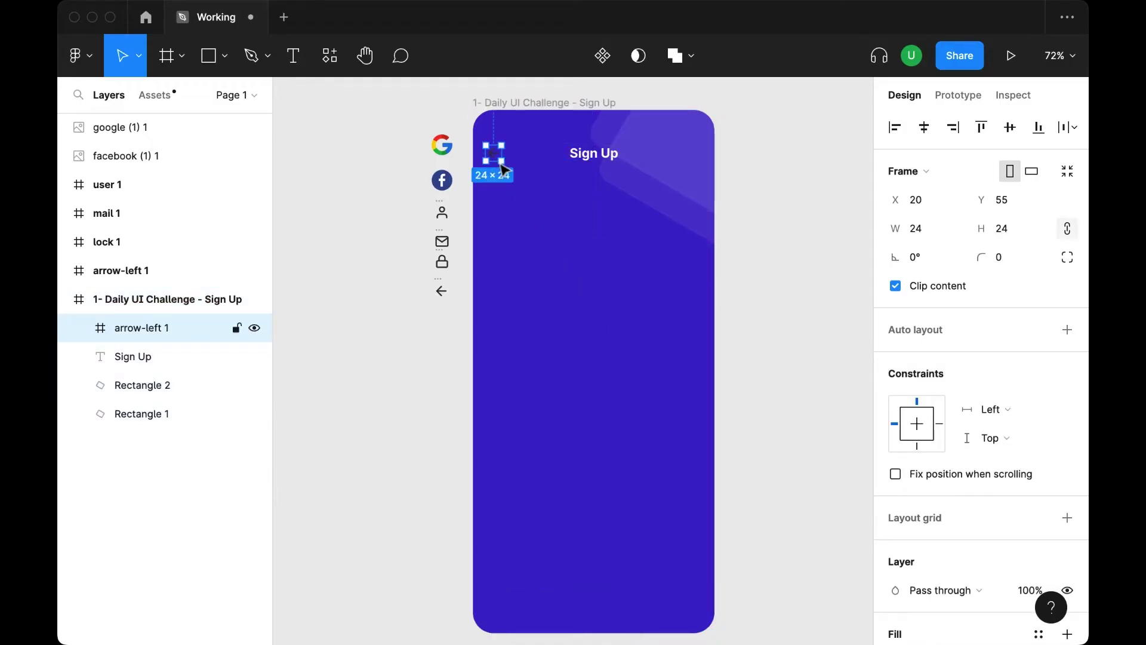
key("Right")
key("Right")
key("Right")
key("Right")
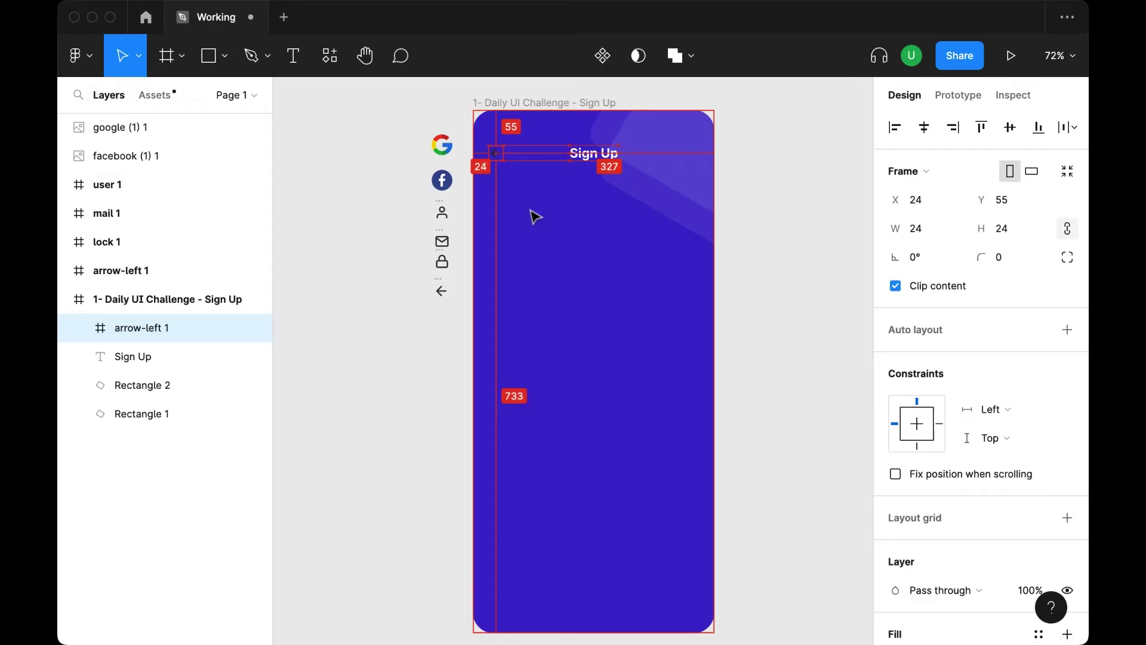
left_click(606, 156, "shift")
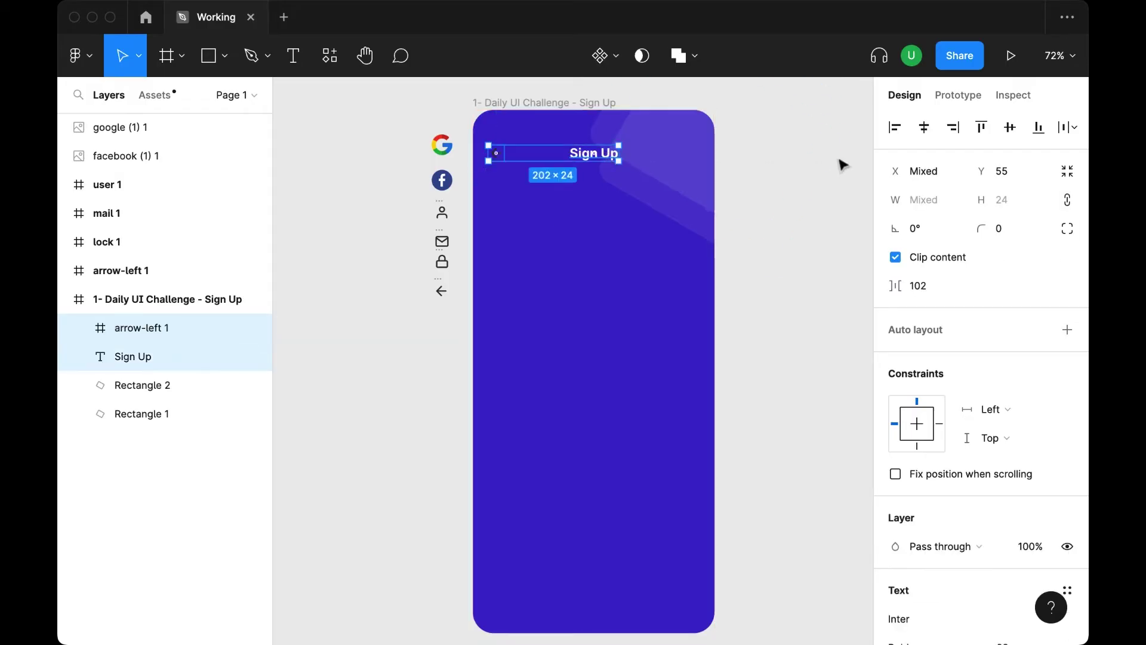
left_click(813, 256)
left_click(496, 153)
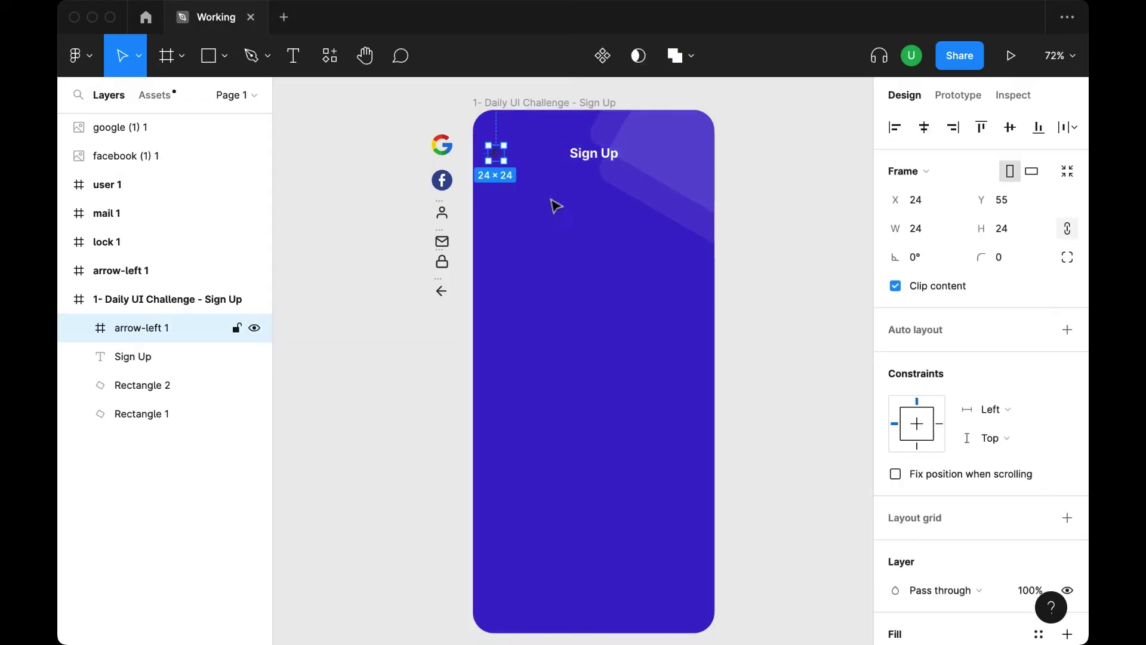
Detach the arrow's colour style and recolour it white (FFFFFF).
scroll(1028, 477, "down", 1)
left_click(1041, 434)
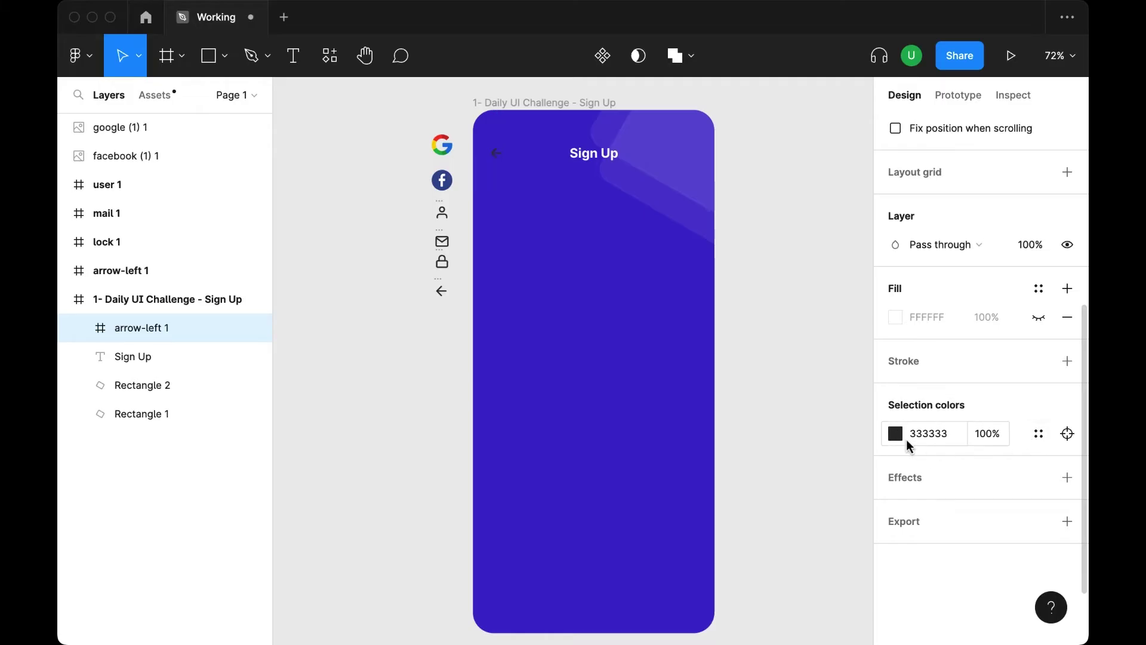
left_click(896, 433)
type("ffffff")
key("Return")
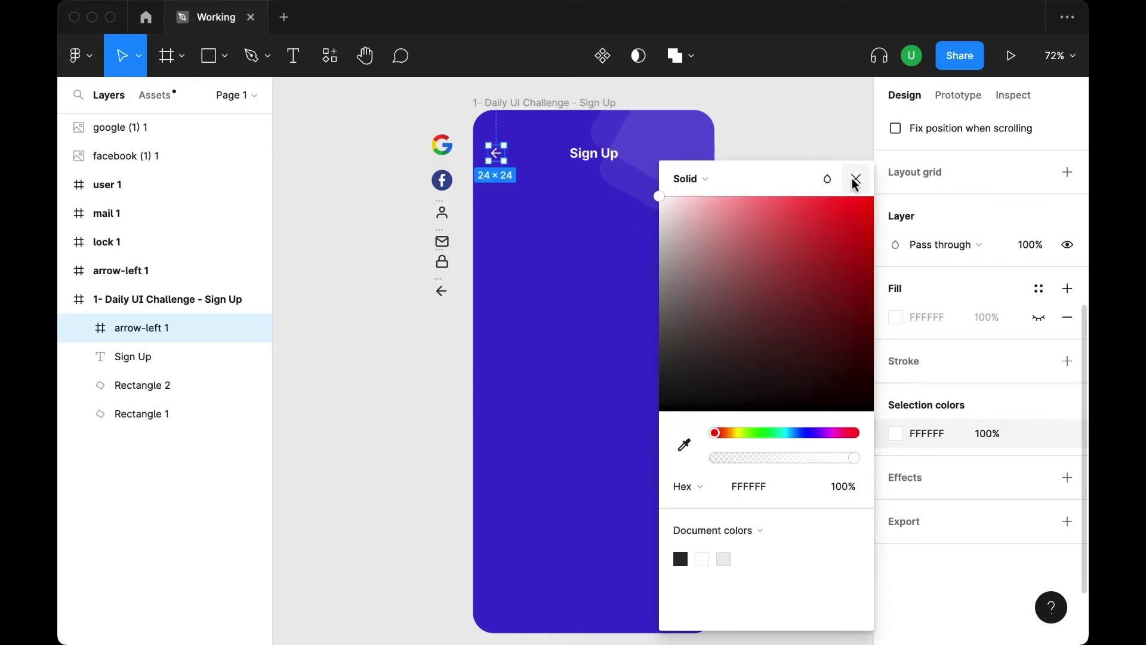
left_click(856, 178)
left_click(834, 160)
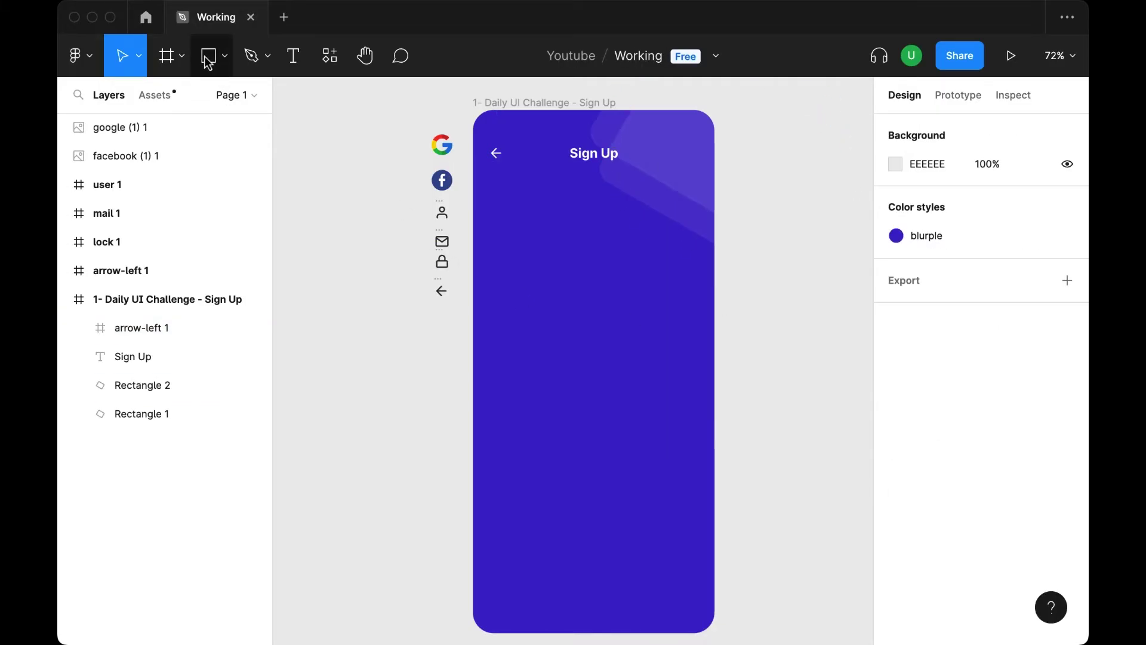
Draw a rounded-corner rectangle covering the frame below the header.
left_click(207, 55)
left_click_drag(474, 233, 715, 633)
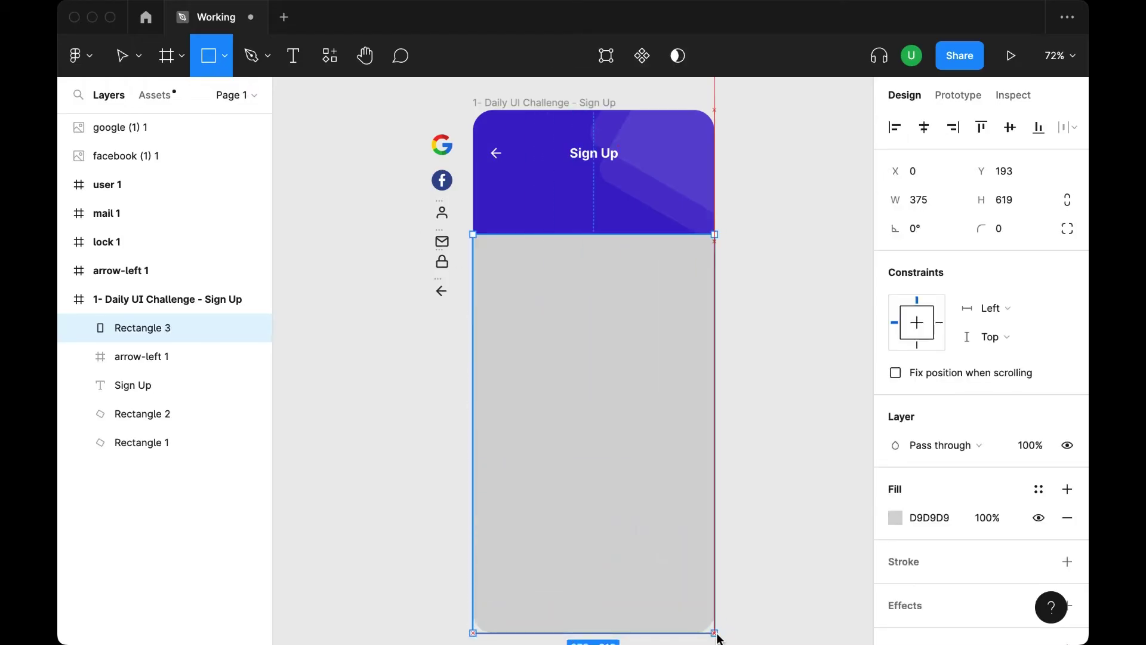
left_click_drag(622, 234, 622, 240)
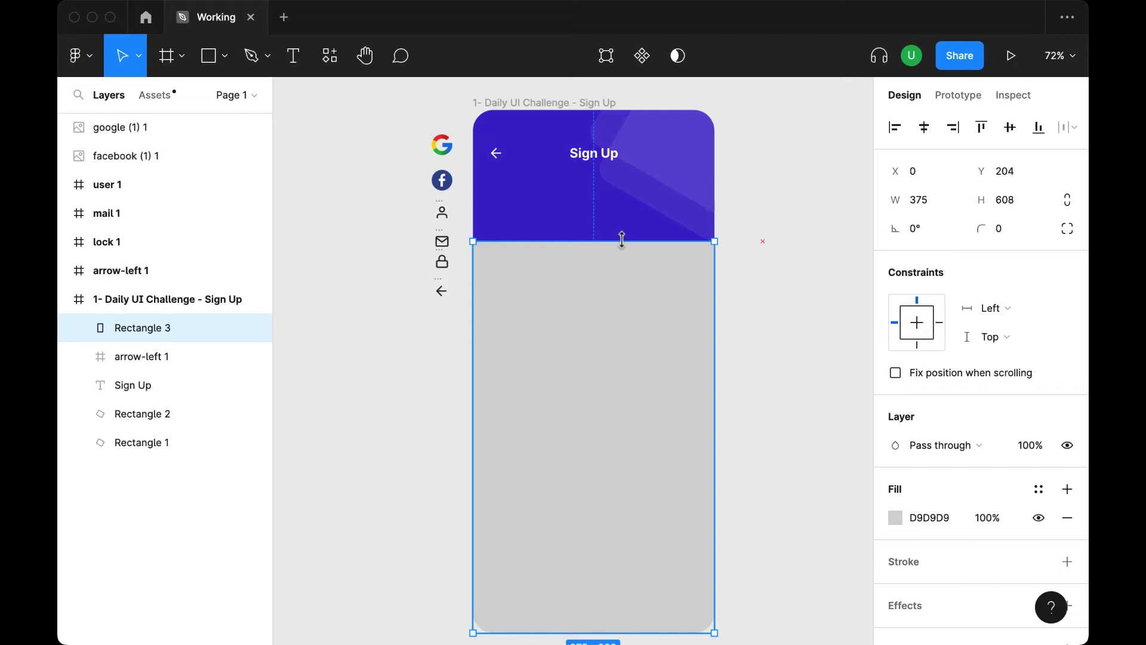
type("8")
key("Return")
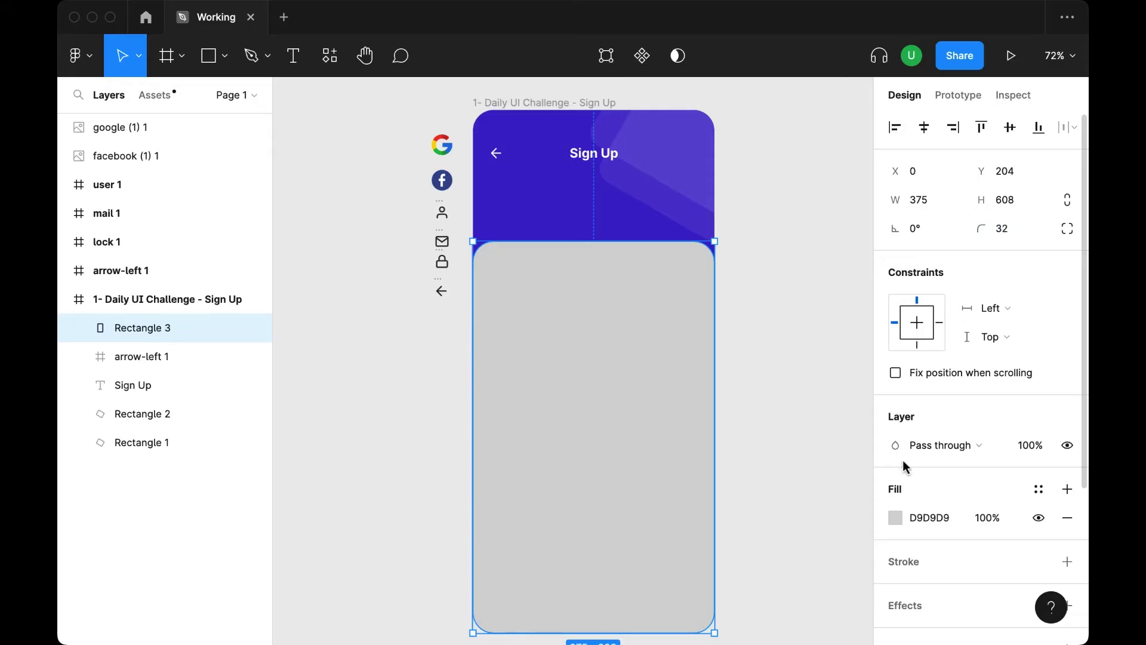
Fill the panel white (FFFFFF) and raise its top edge to Y 157.
left_click(895, 518)
type("FFFFFF")
key("Return")
left_click(740, 257)
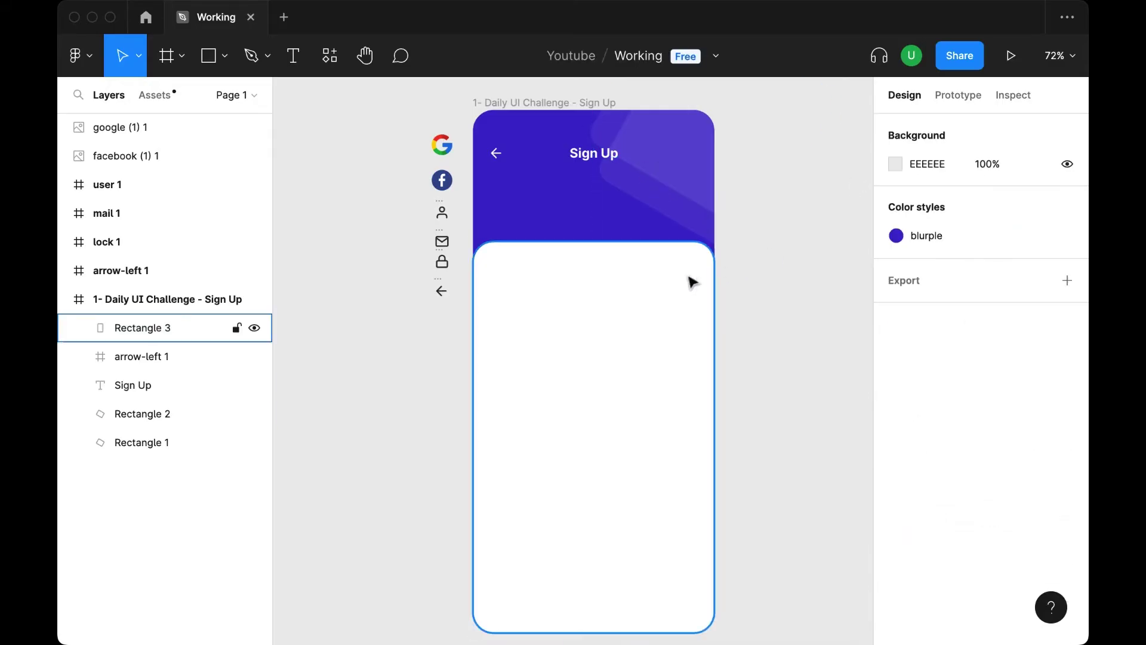
left_click(604, 287)
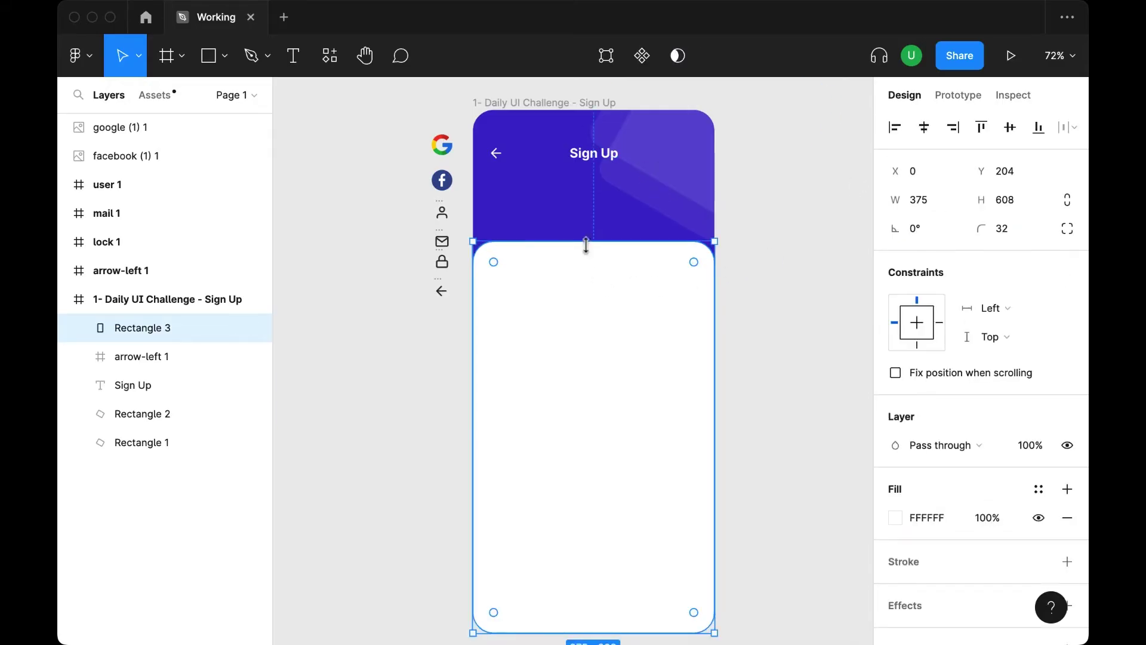
left_click_drag(588, 232, 592, 211)
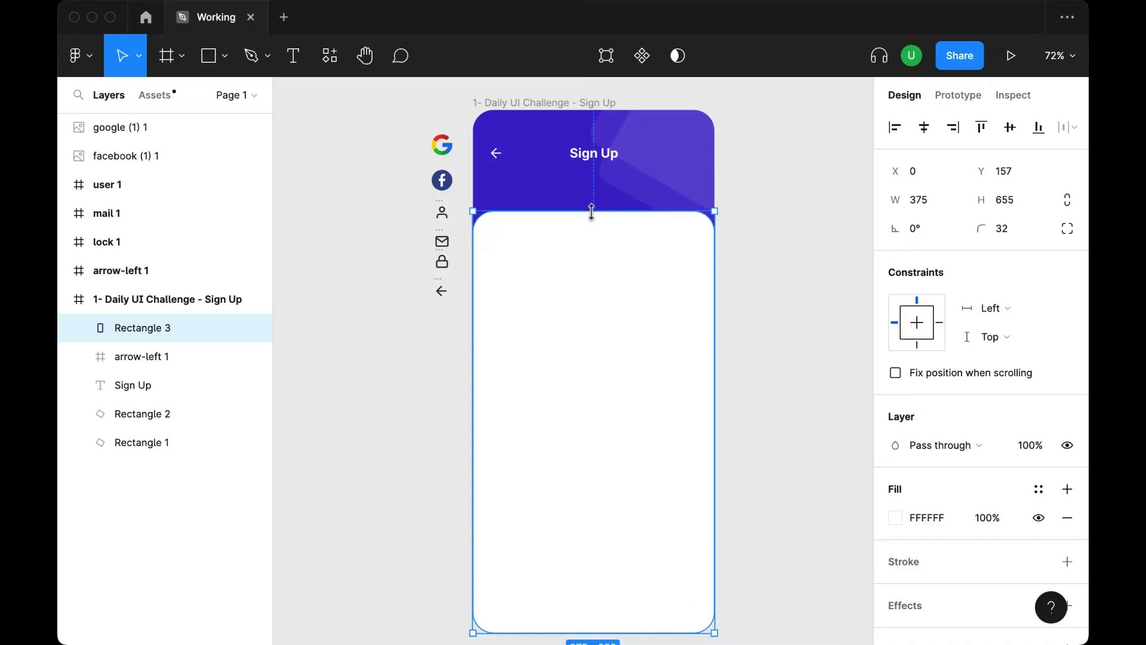
left_click(543, 102)
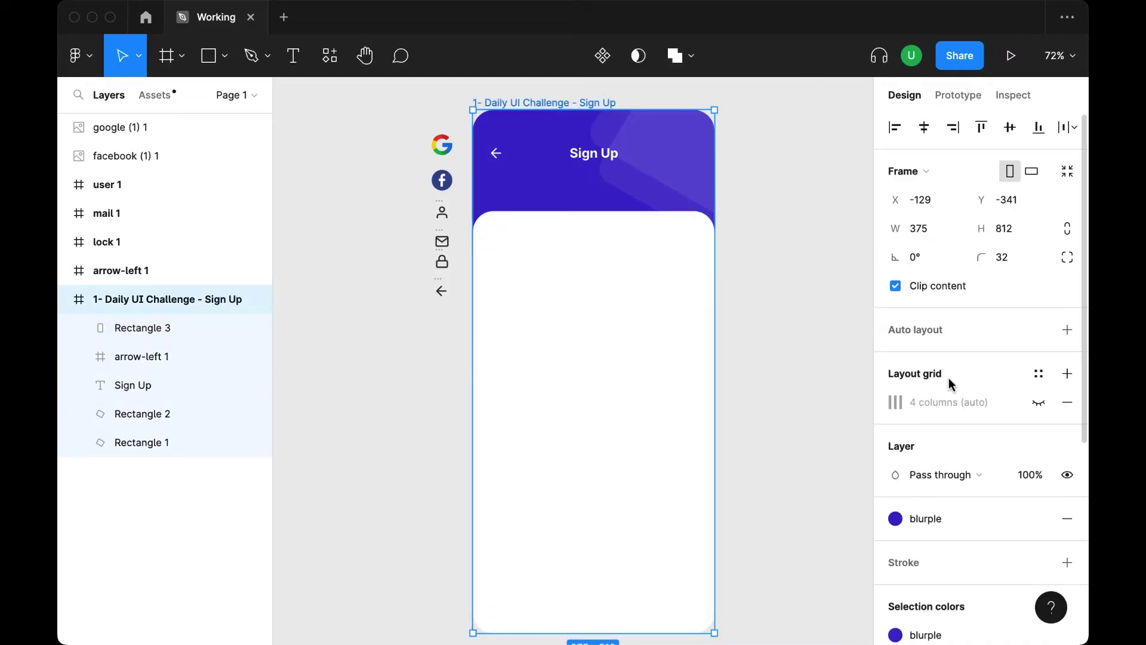
Show the frame's column layout grid and shift the back arrow to 16 px from the left.
left_click(1037, 405)
left_click(759, 274)
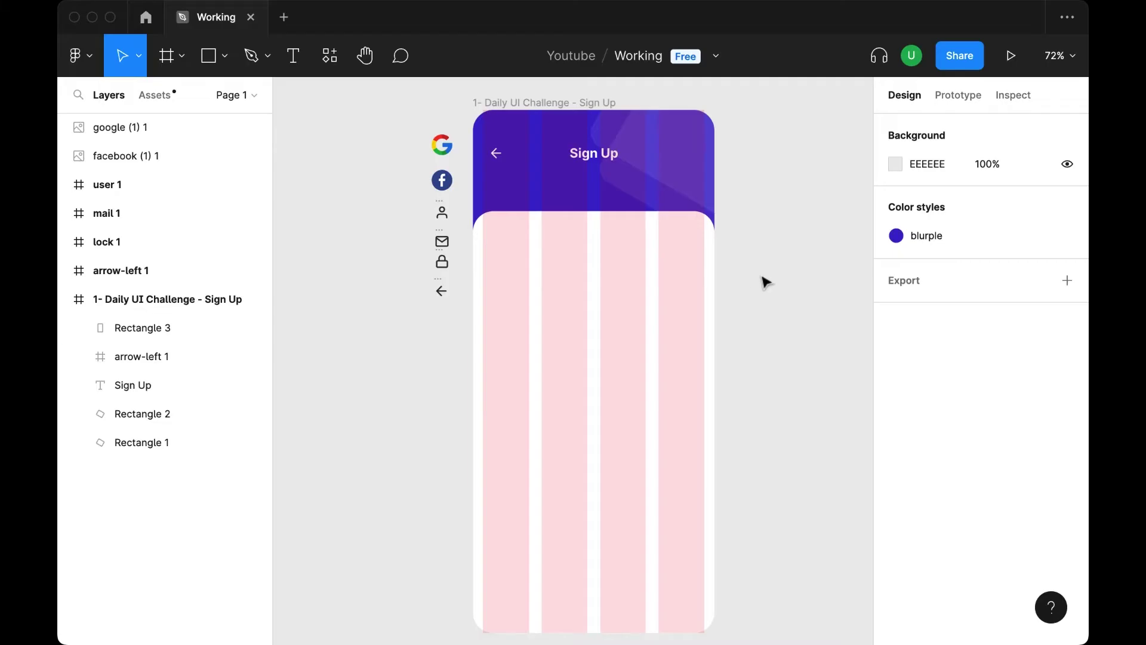
left_click_drag(499, 154, 494, 156)
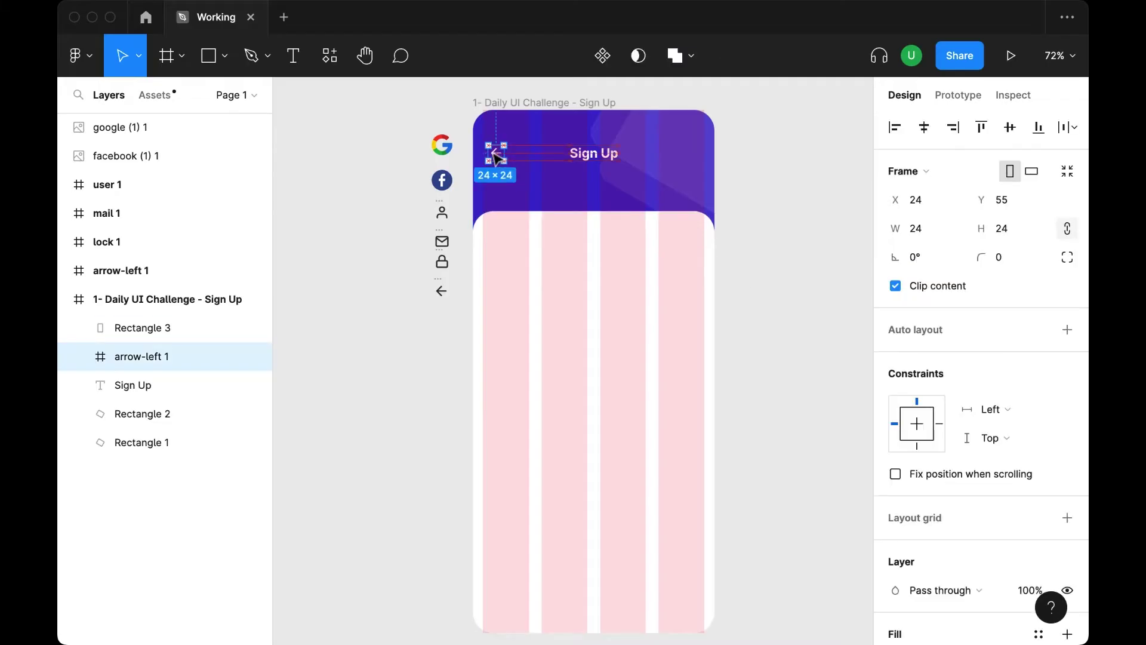
left_click(579, 156)
left_click(760, 213)
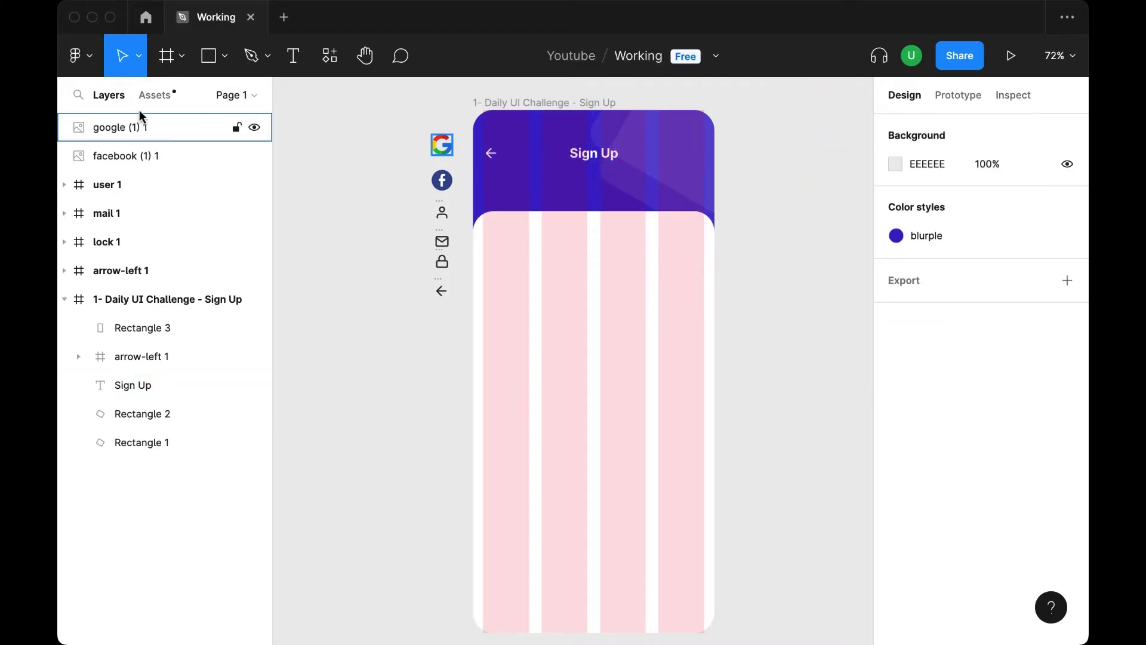
Draw two 162 px button rectangles below the header, pill-rounded with Gray 6 fill.
left_click(208, 56)
left_click_drag(484, 241, 585, 278)
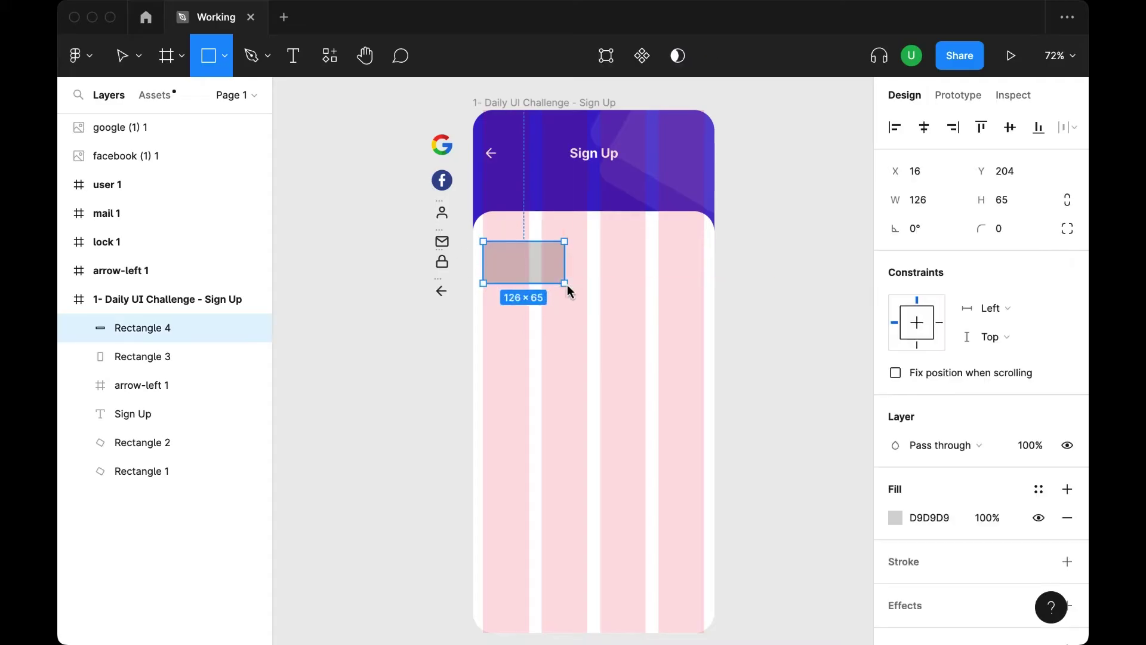
left_click_drag(585, 260, 656, 281)
left_click(535, 259, "shift")
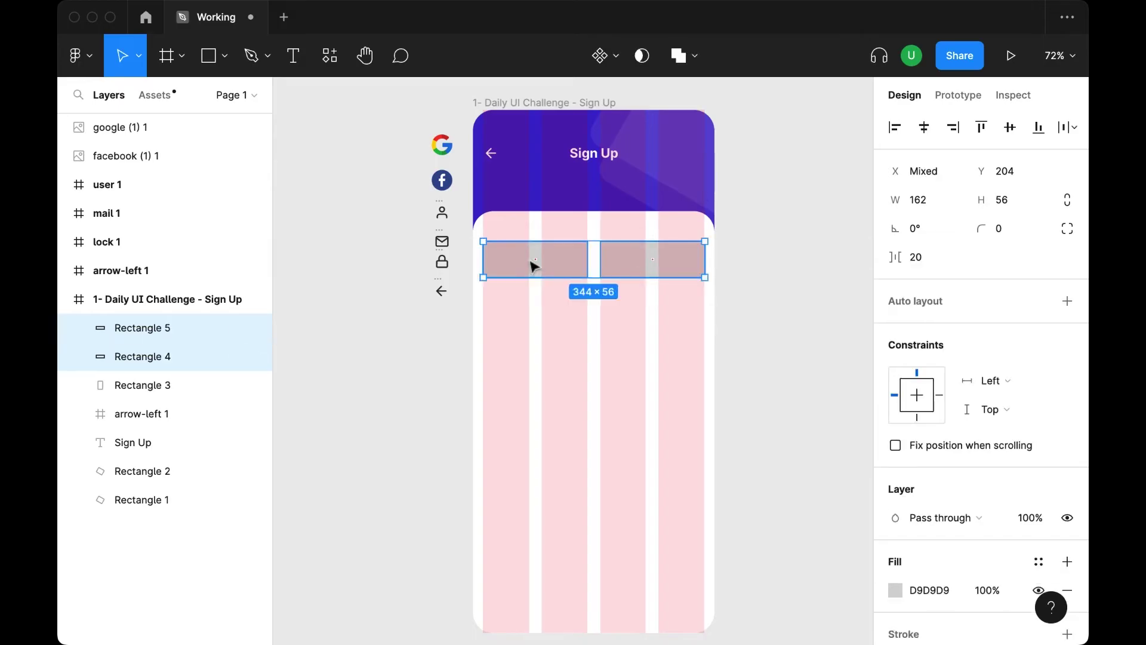
left_click(1006, 229)
type("10")
key("Return")
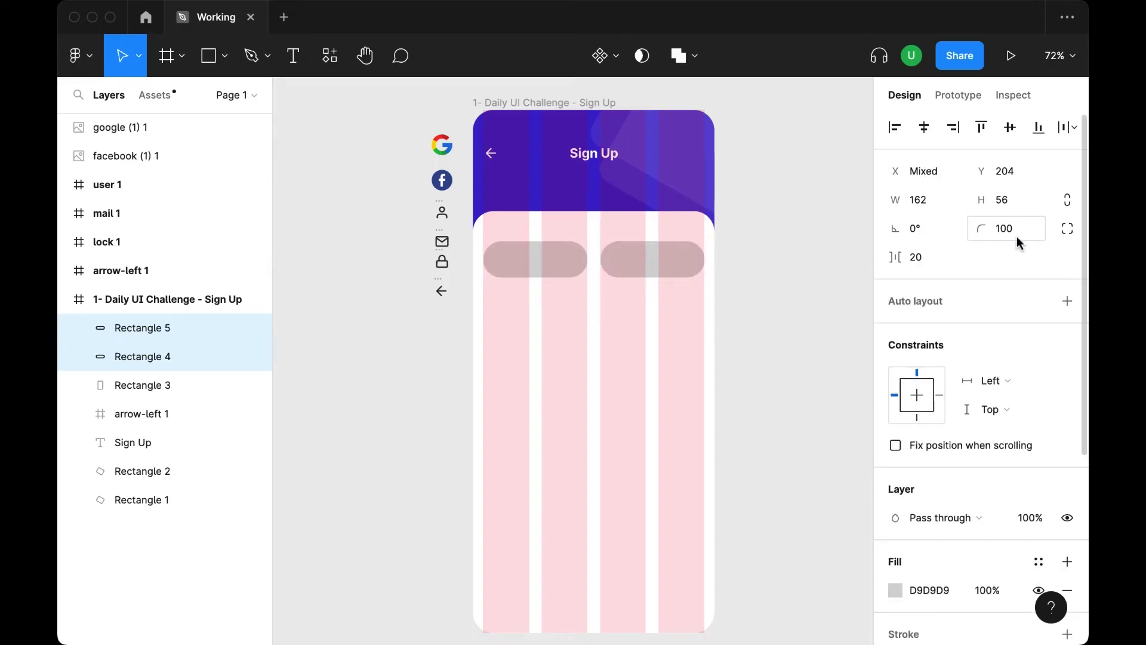
left_click(1039, 561)
left_click(954, 605)
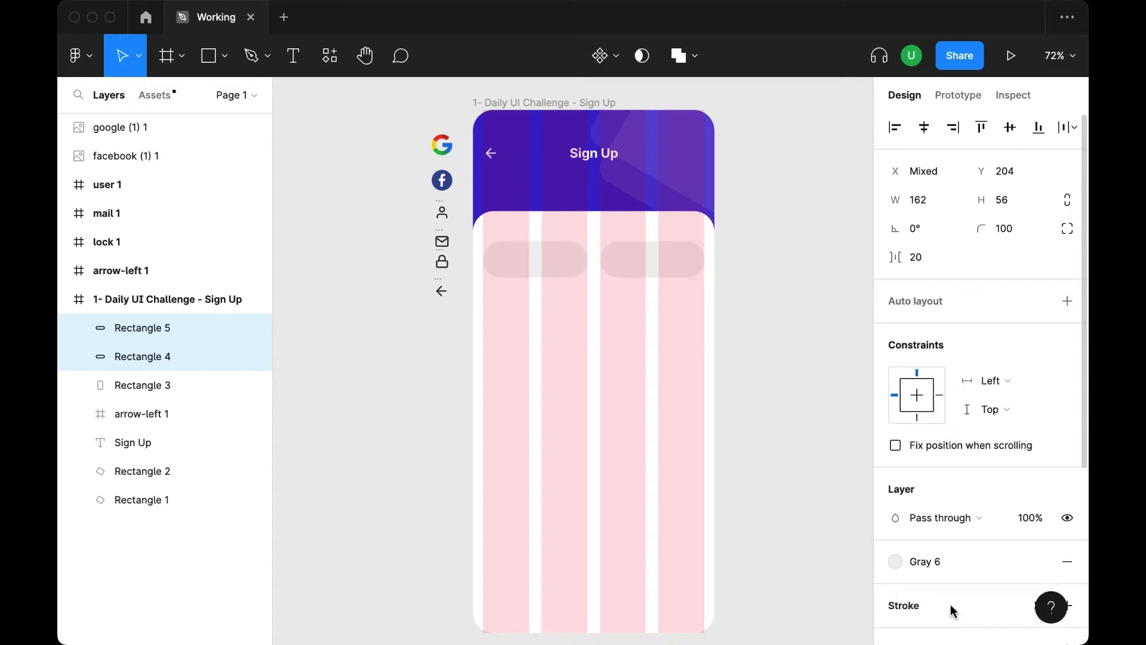
Centre the Google and Facebook icons on their buttons, then hide the layout grid.
left_click(794, 374)
left_click_drag(444, 153, 535, 262)
left_click_drag(441, 180, 657, 263)
left_click(534, 259)
left_click(504, 269, "shift")
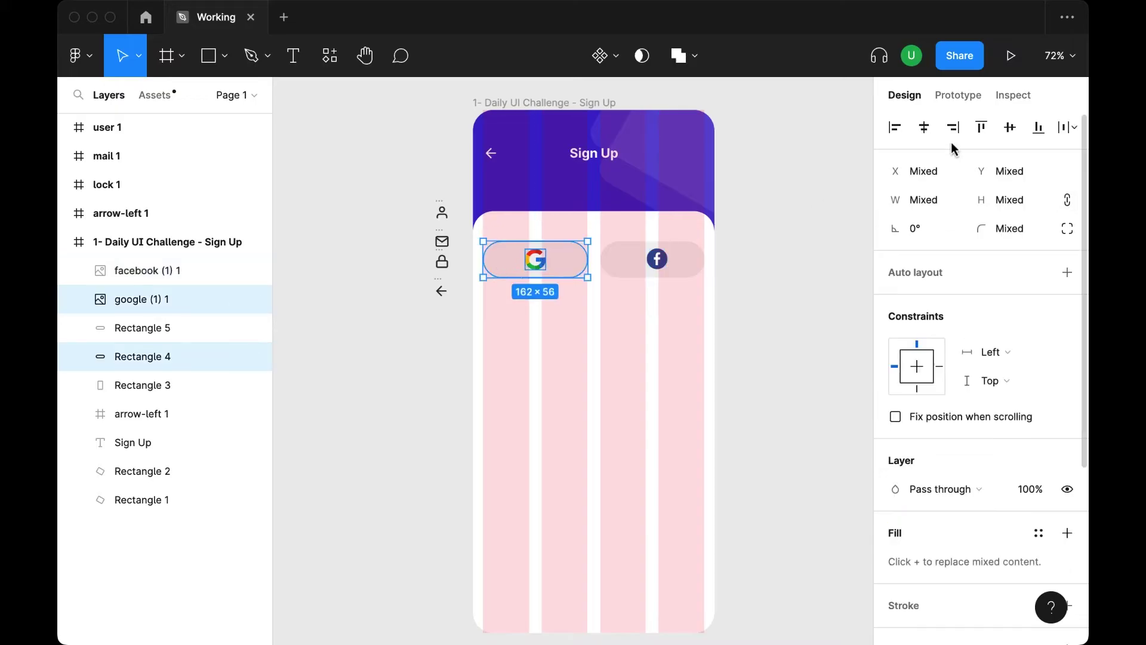
left_click(655, 259)
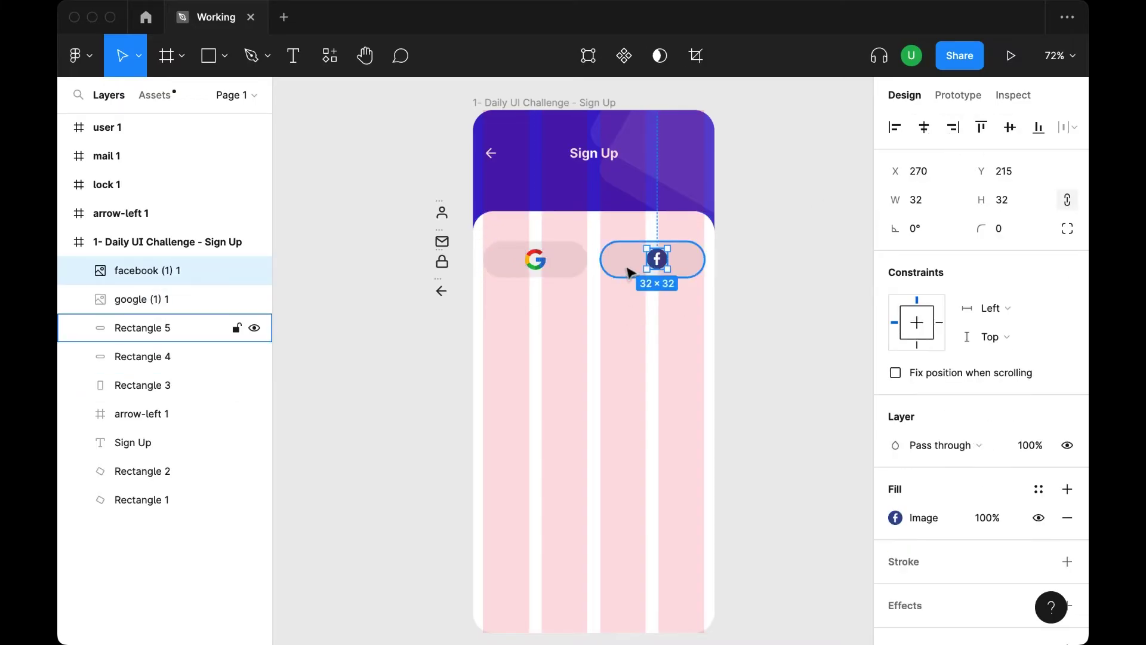
left_click(628, 274, "shift")
left_click(924, 127)
key("Escape")
left_click(589, 102)
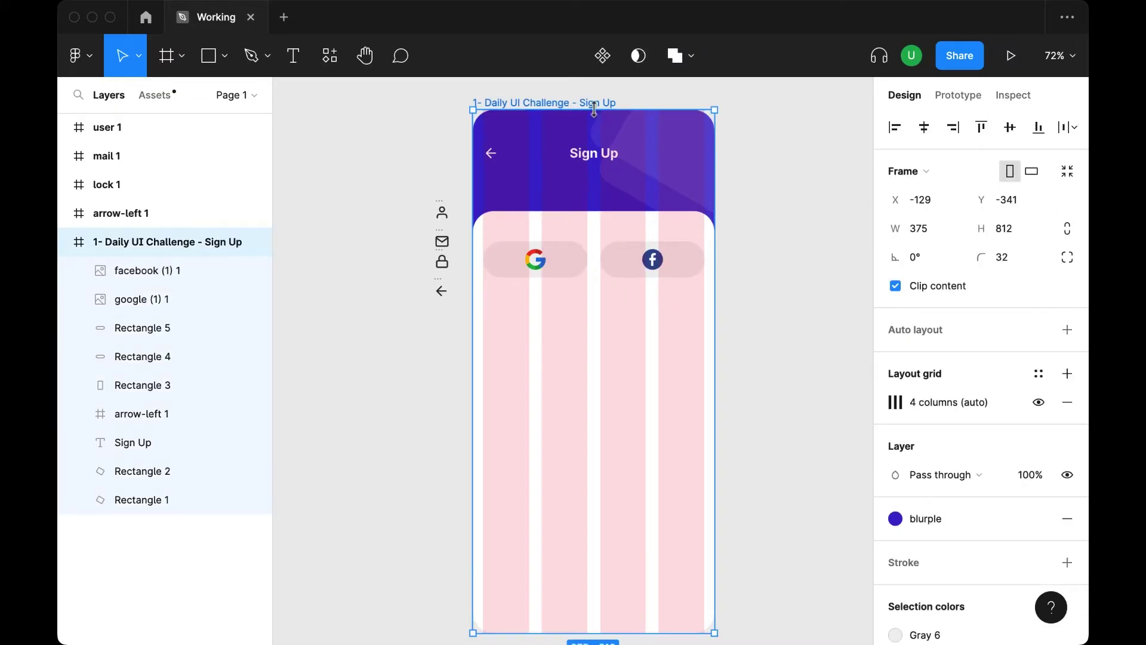
left_click(1039, 402)
key("Escape")
Try a 48 px height on both buttons, then set them back to 56 px.
left_click(654, 260)
left_click(617, 270, "shift")
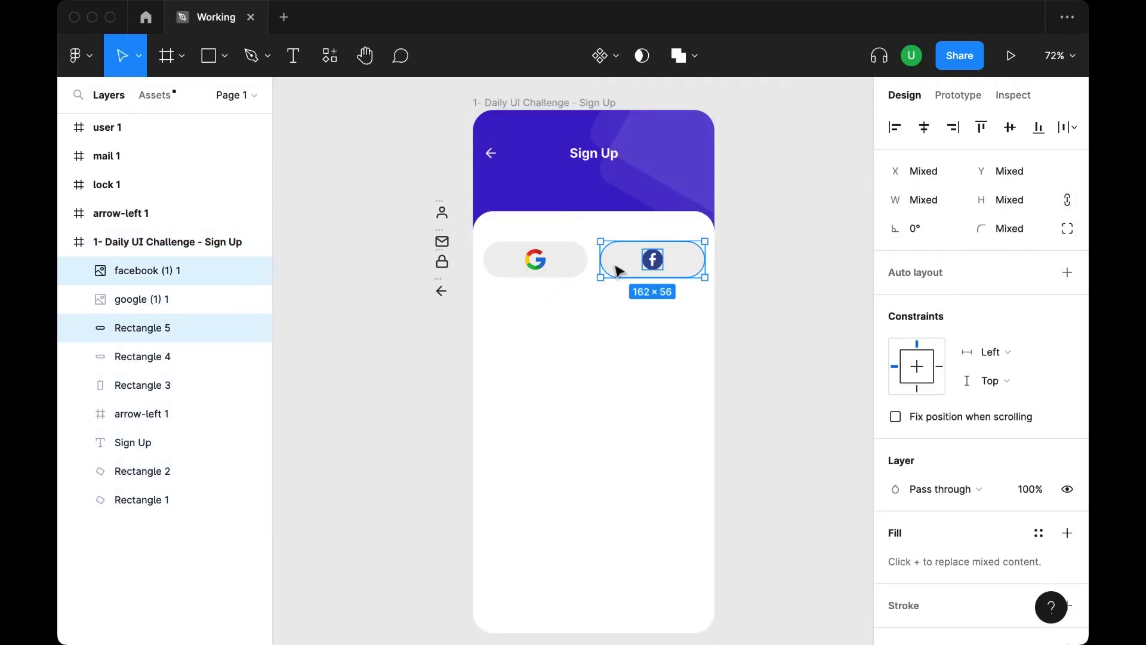
left_click(721, 289)
left_click(680, 263)
left_click(563, 271, "shift")
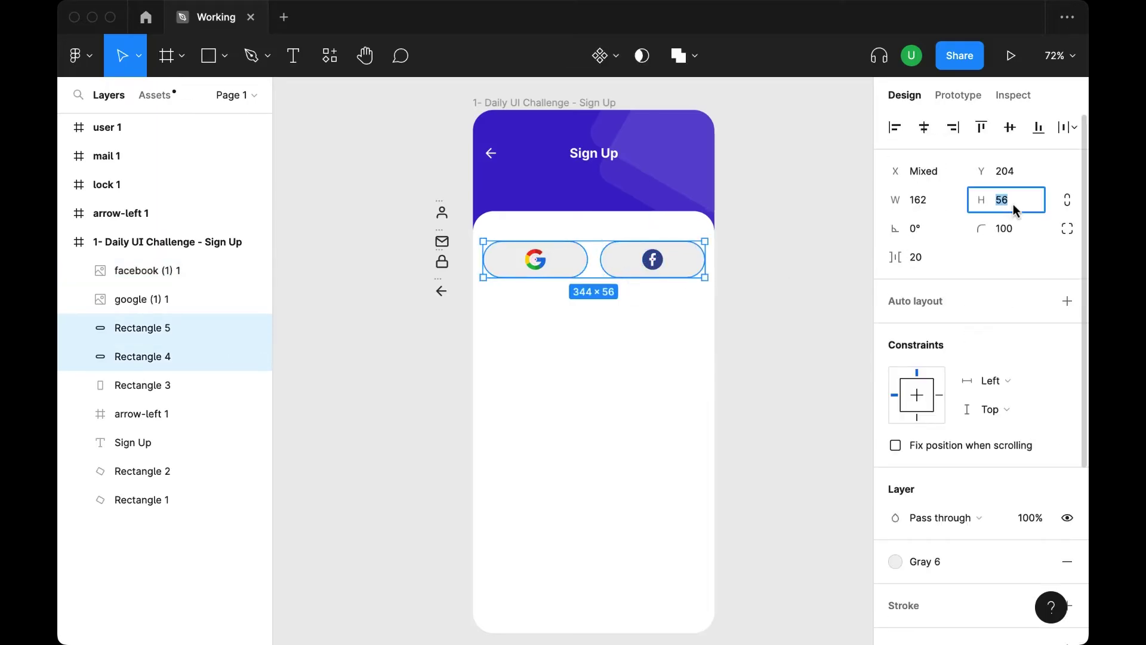
type("48")
key("Return")
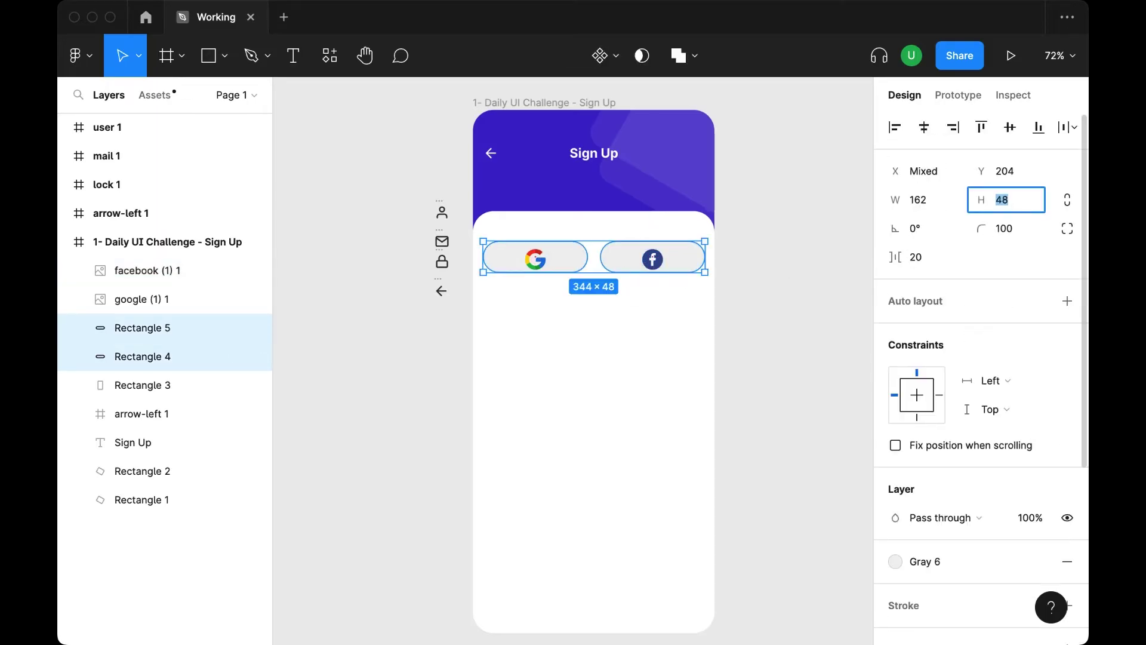
type("56")
key("Return")
left_click(763, 290)
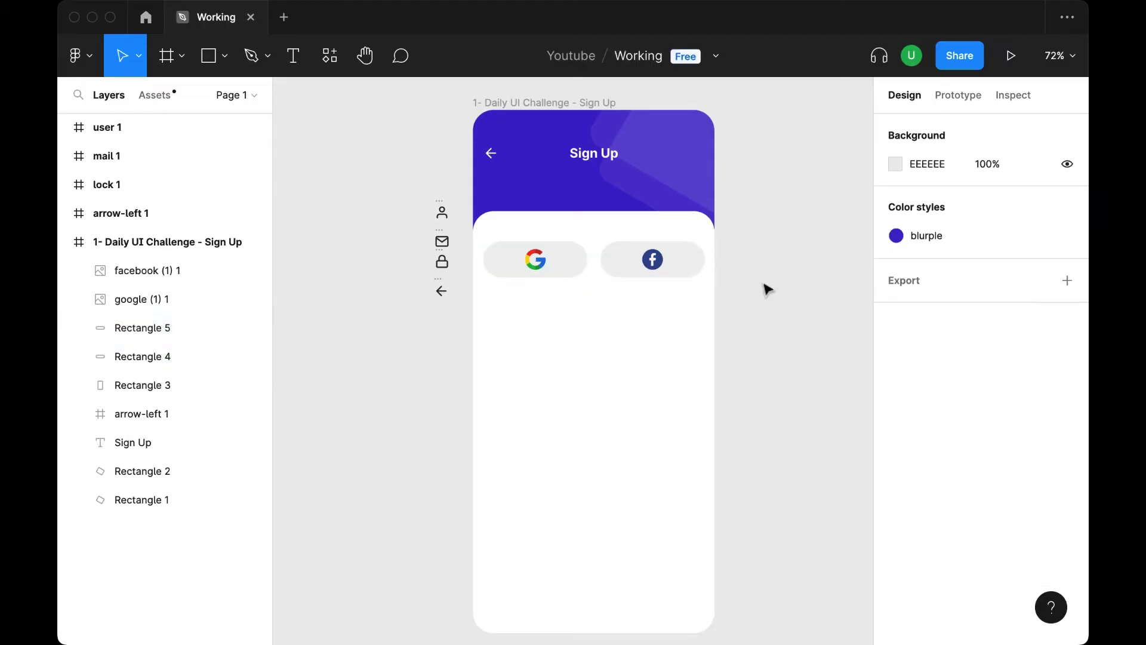
Make the Facebook button 96 px wide with its logo centred.
left_click(681, 263)
key("Return")
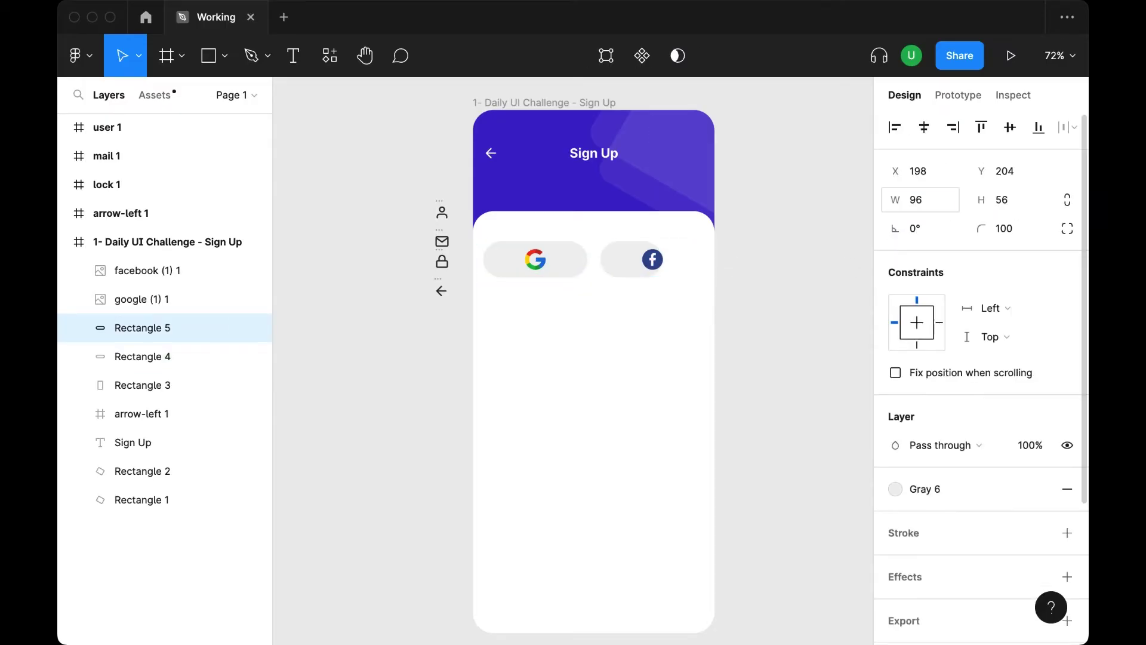
left_click(653, 258)
left_click(619, 268, "shift")
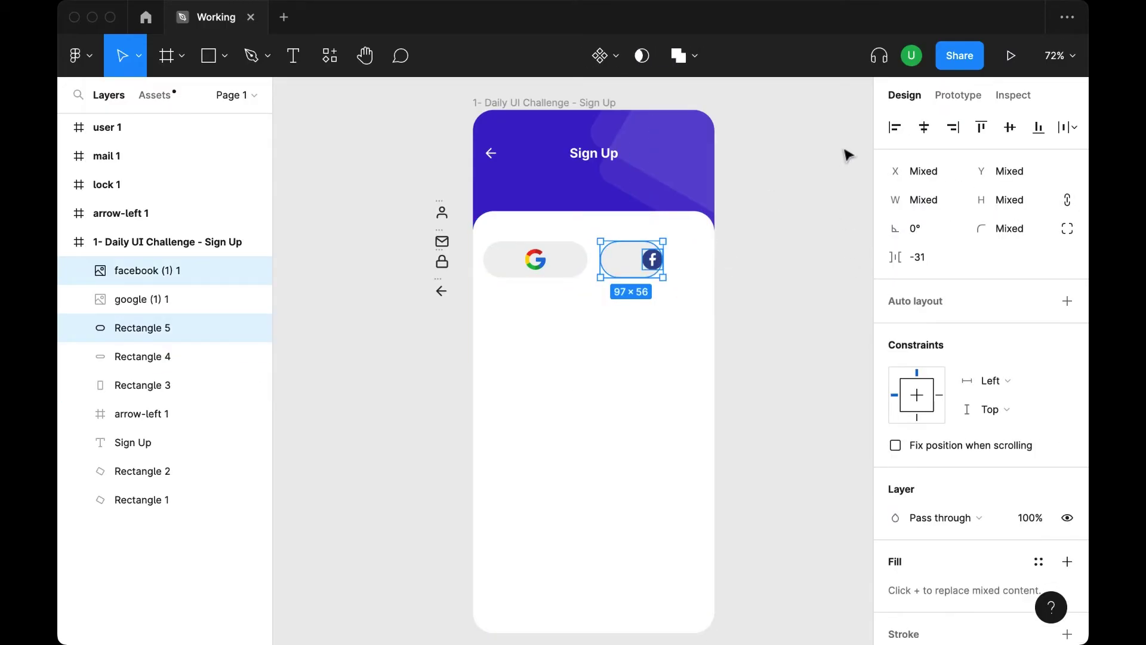
left_click(925, 127)
left_click(805, 311)
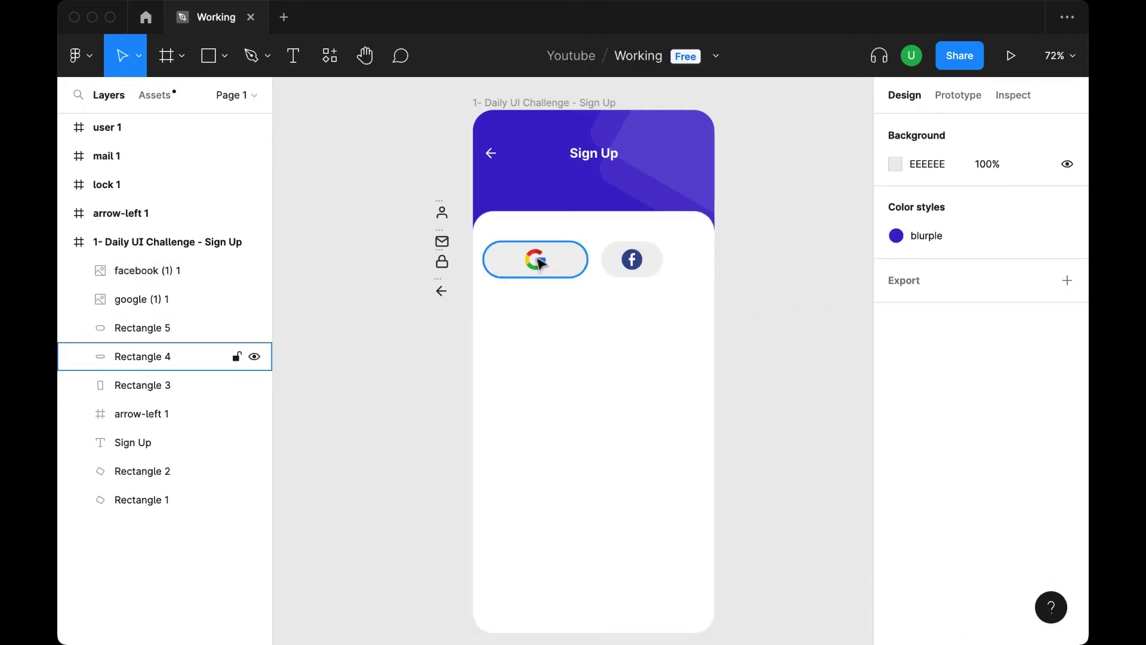
Make the Google button 96 px wide with its logo centred.
left_click(573, 263)
left_click(926, 203)
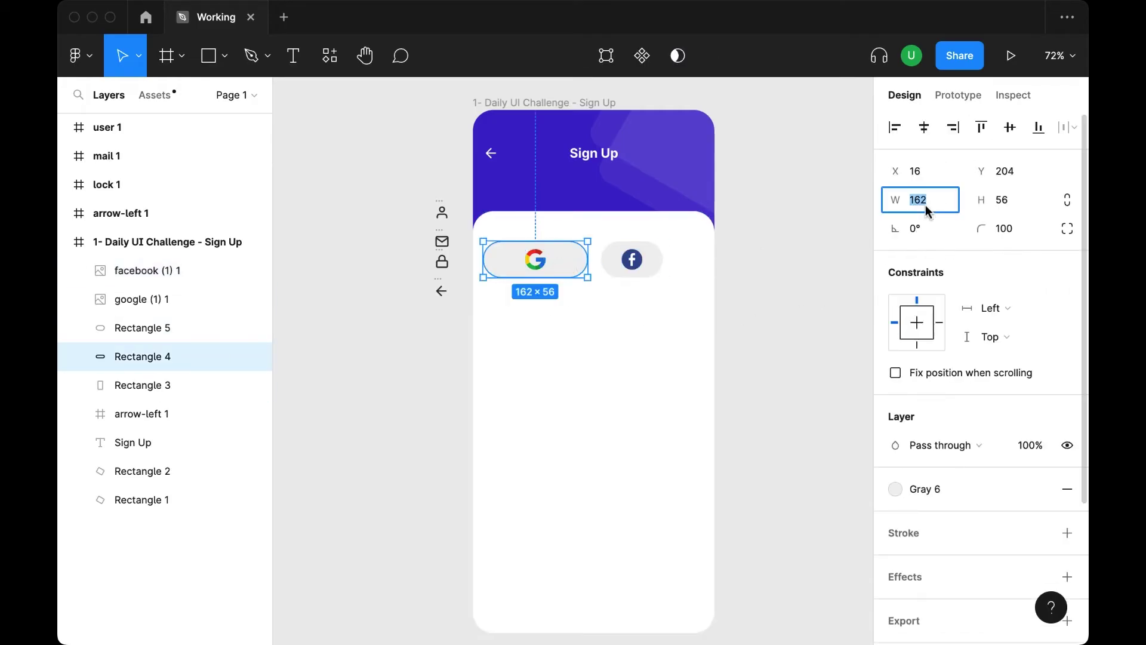
type("96")
key("Return")
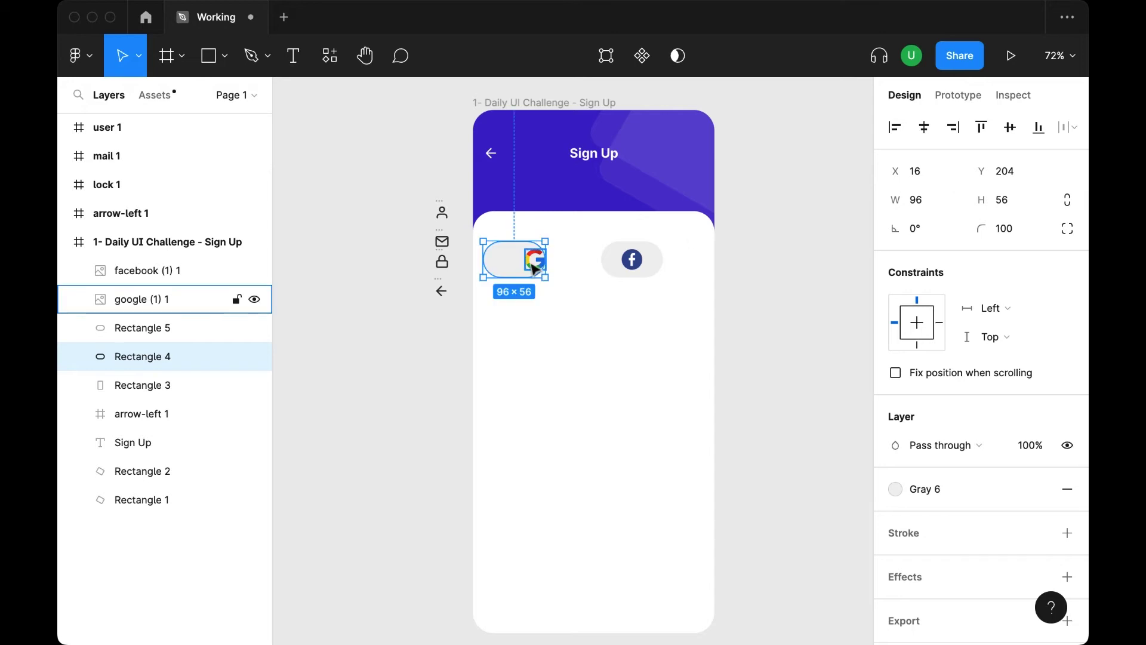
left_click(141, 300)
left_click(142, 356, "shift")
left_click(924, 127)
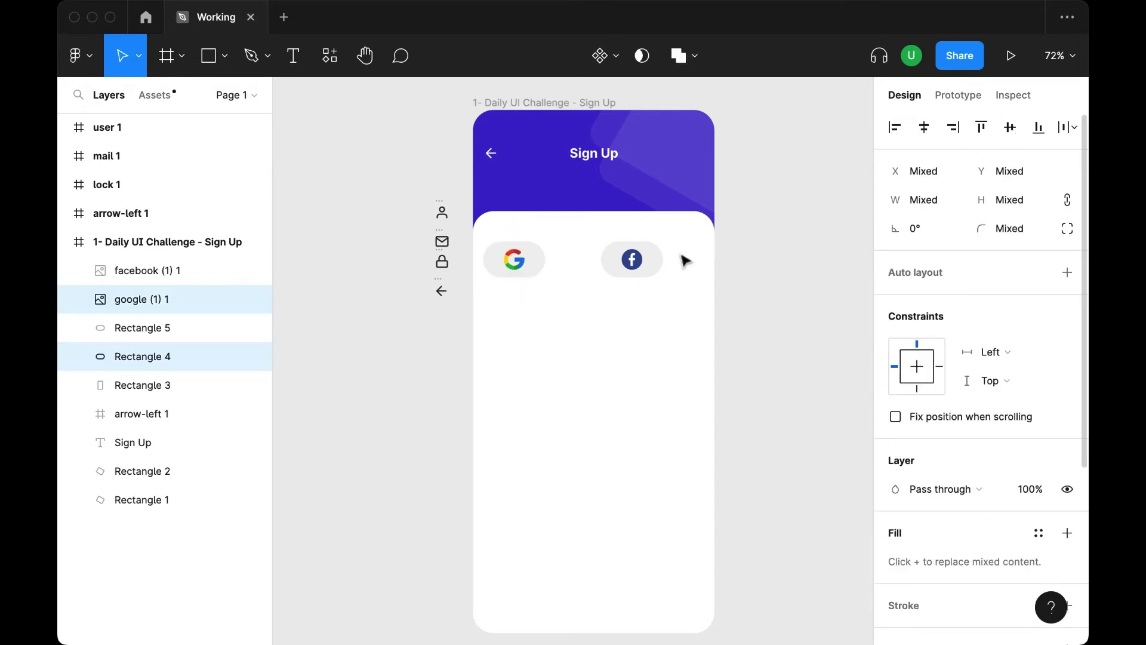
Group each logo with its button, group the pair side by side, and nudge it up.
left_click(630, 260)
key("ctrl+g")
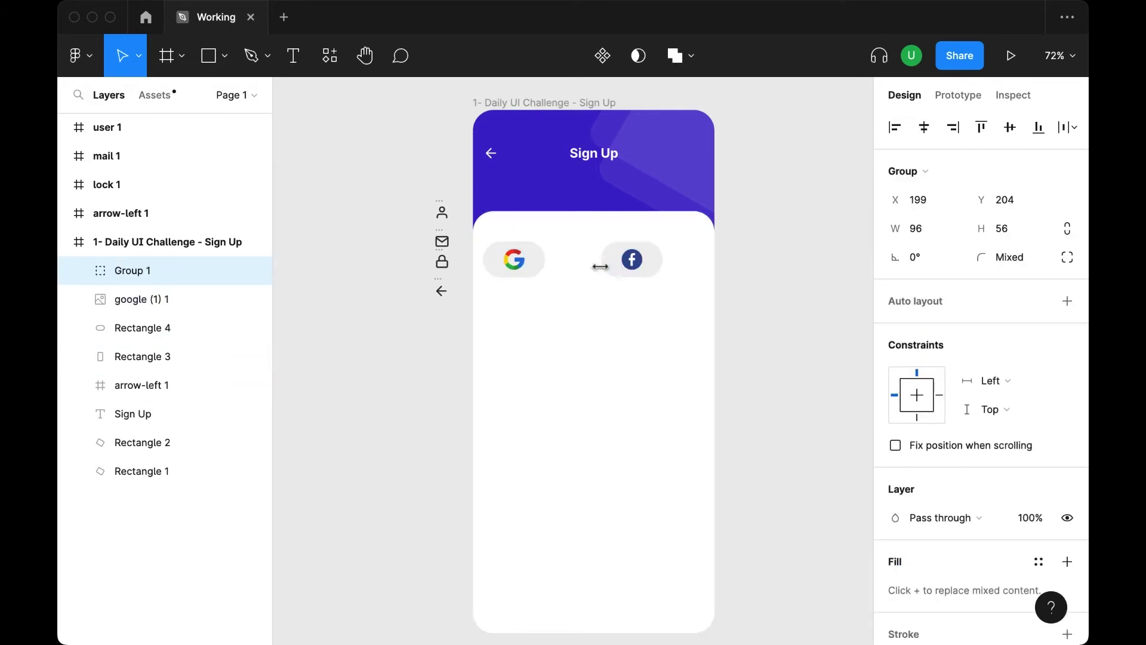
left_click(510, 263)
key("ctrl+g")
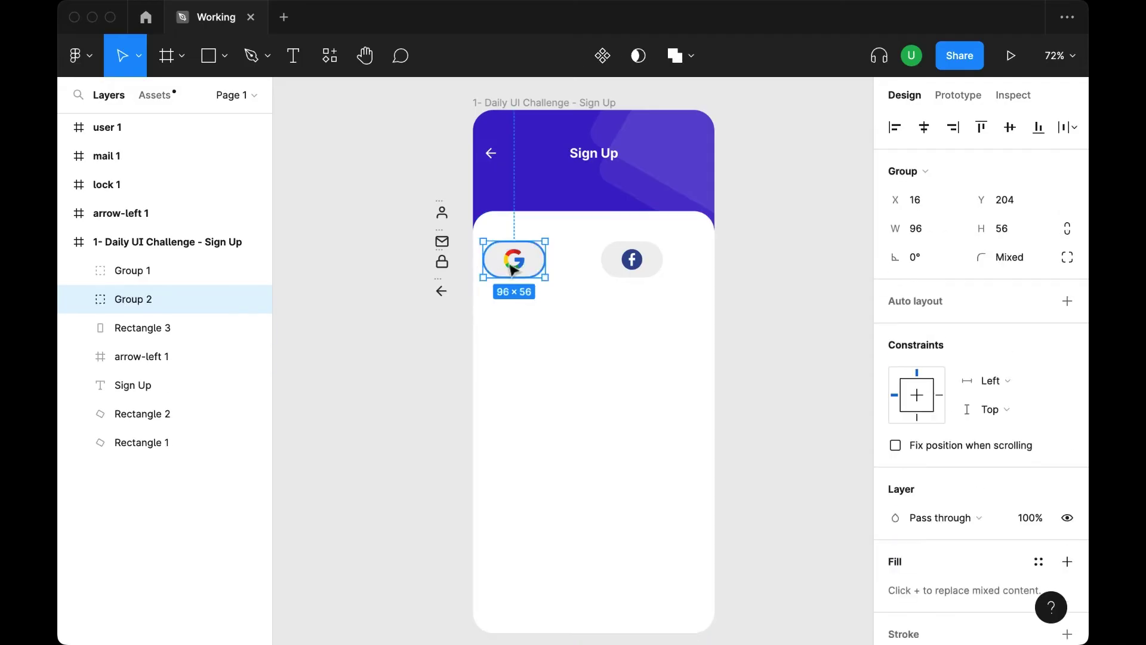
left_click_drag(529, 274, 570, 273)
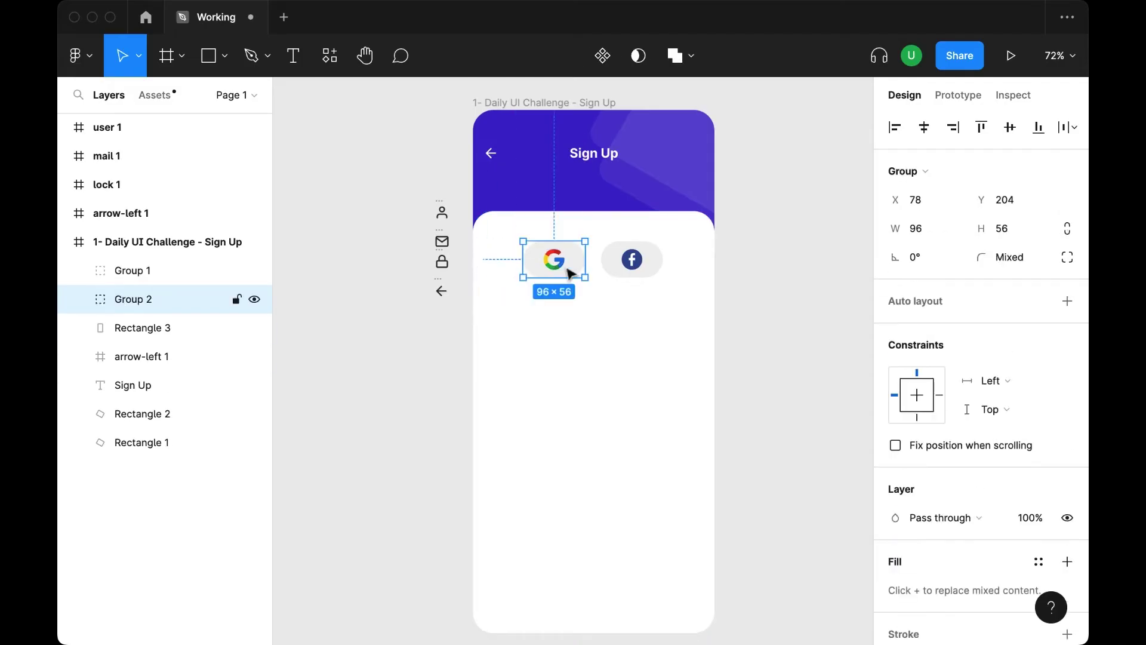
left_click(621, 272, "shift")
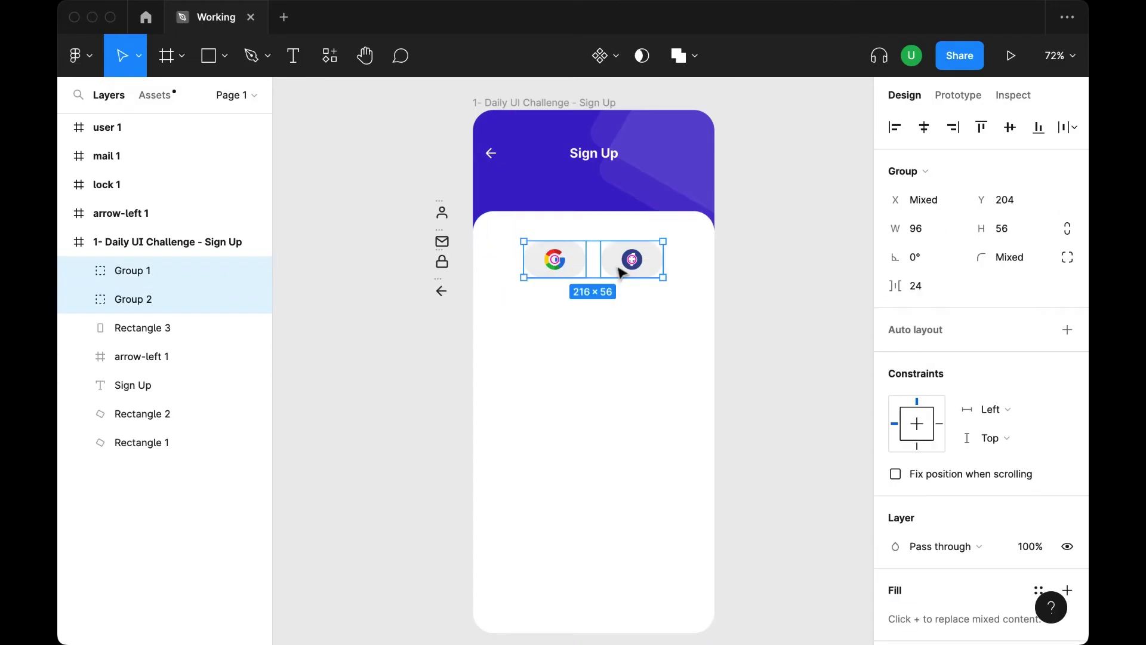
key("ctrl+g")
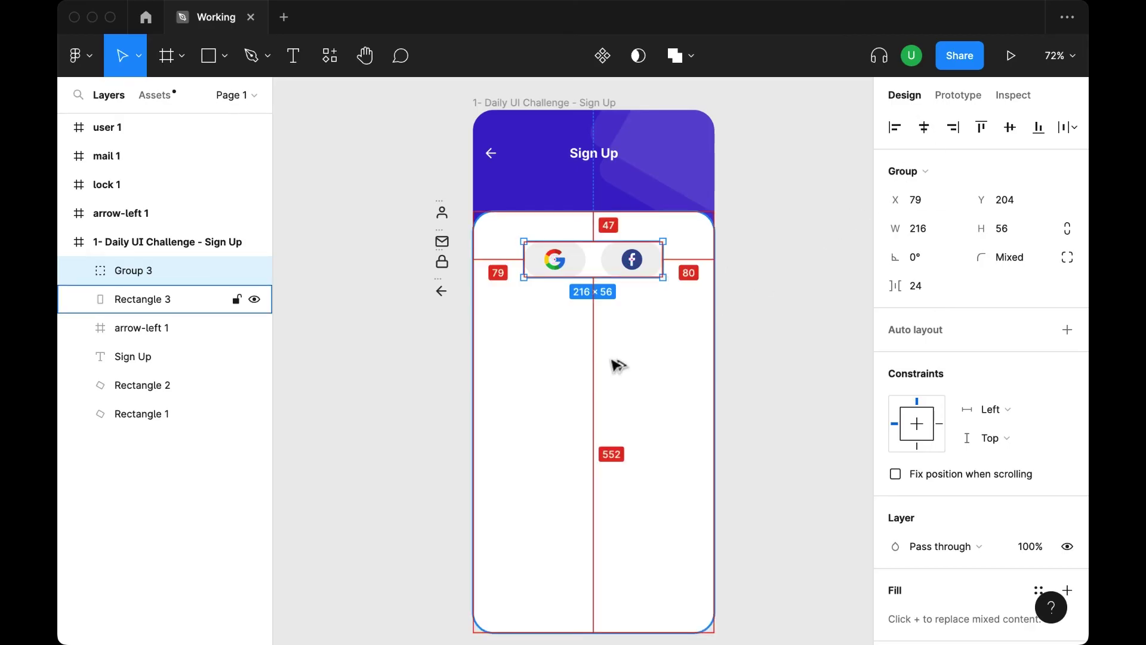
key("Up")
key("Up")
key("Up")
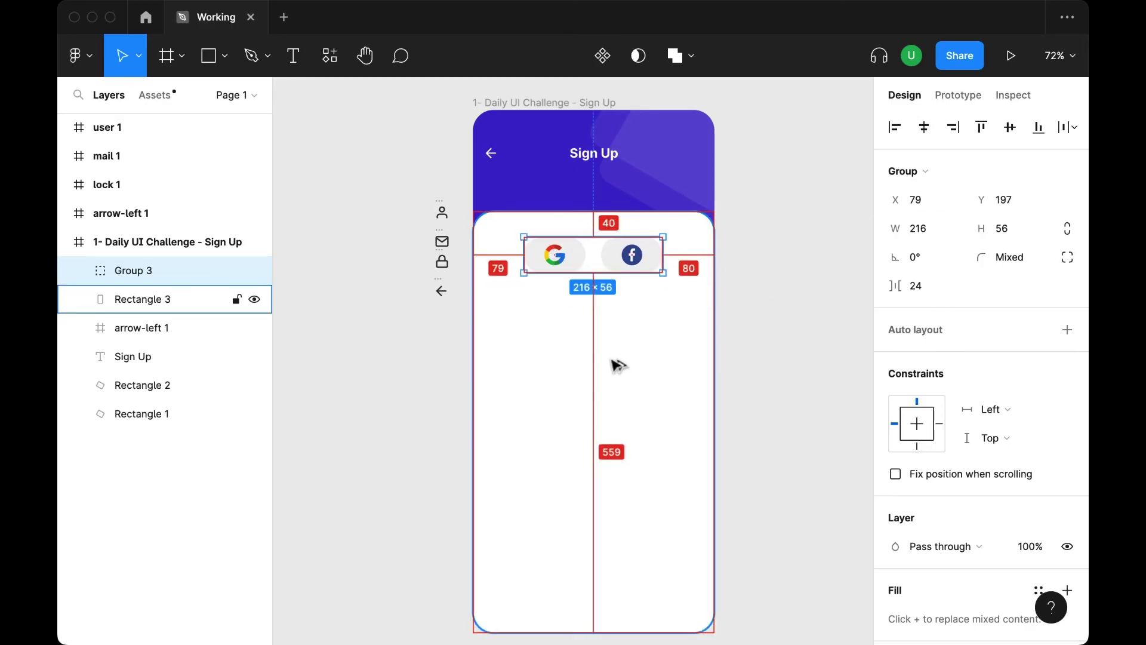
left_click(736, 270)
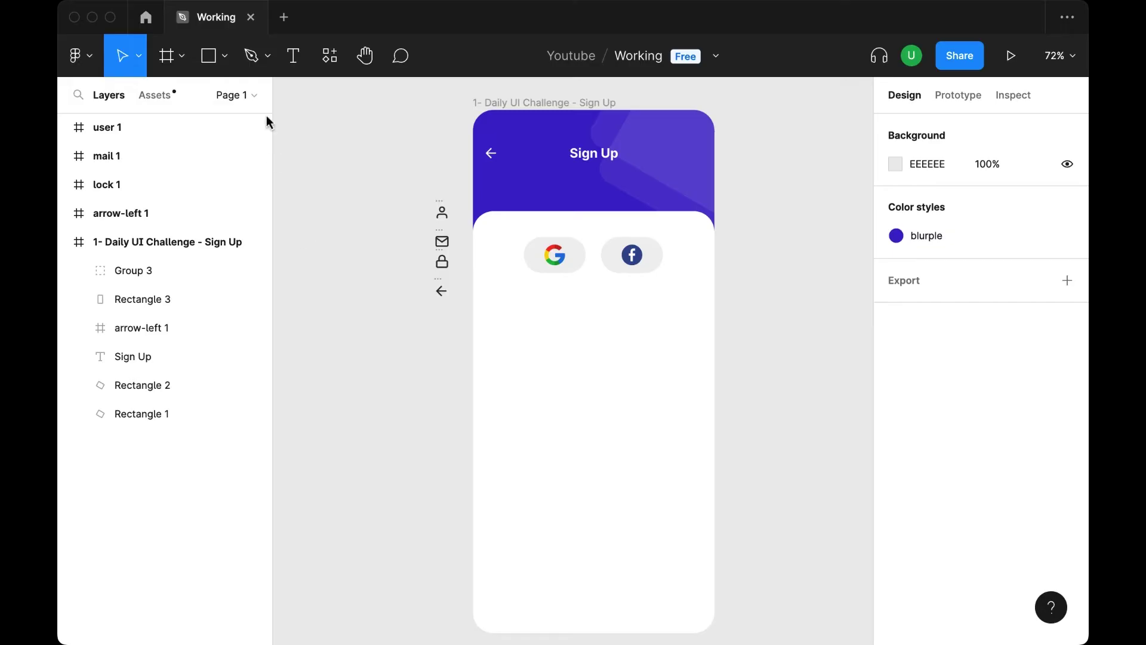
left_click(212, 61)
Draw a 311 px divider line below the social buttons, centred horizontally, with a Gray 6 stroke.
left_click(203, 117)
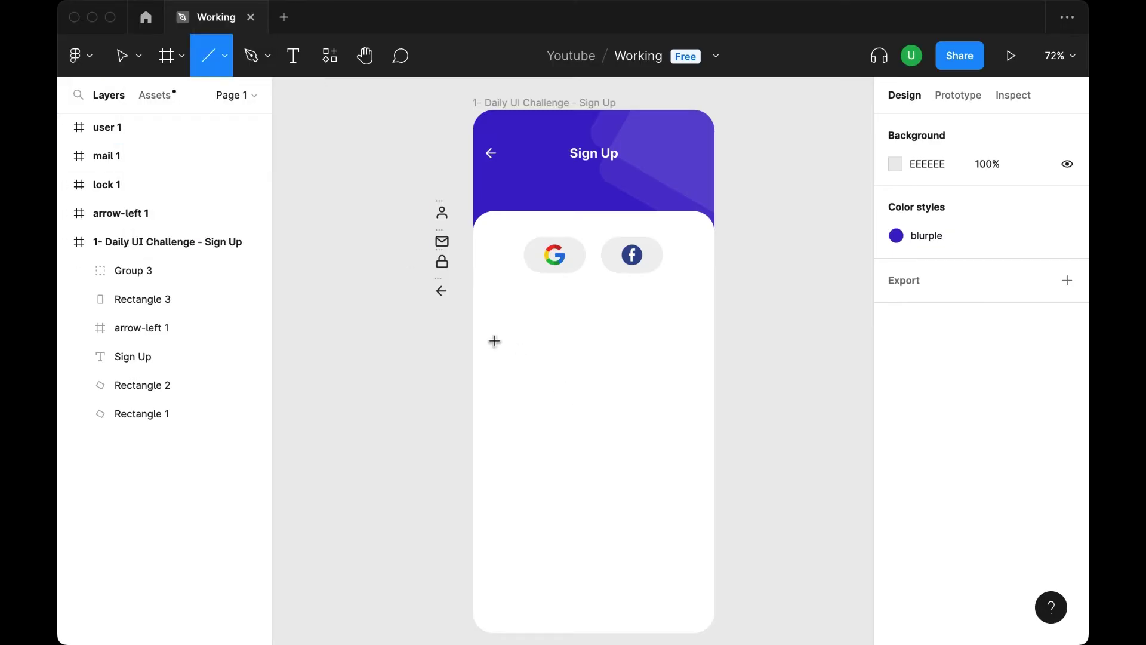
left_click_drag(475, 341, 717, 392)
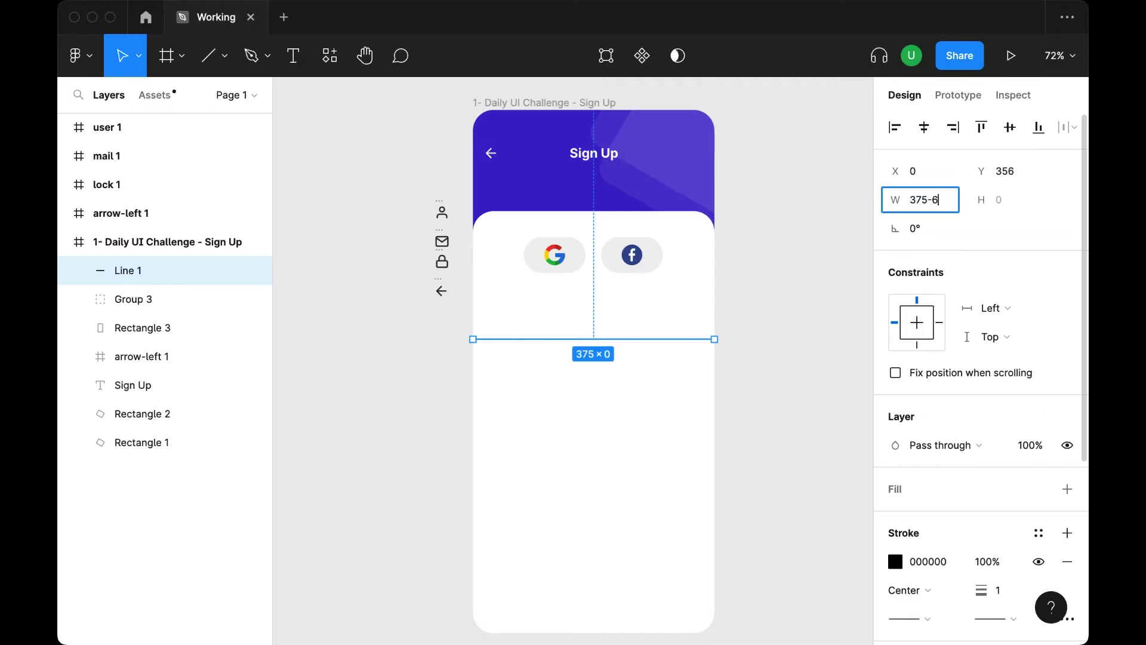
type("4")
key("Return")
left_click(924, 127)
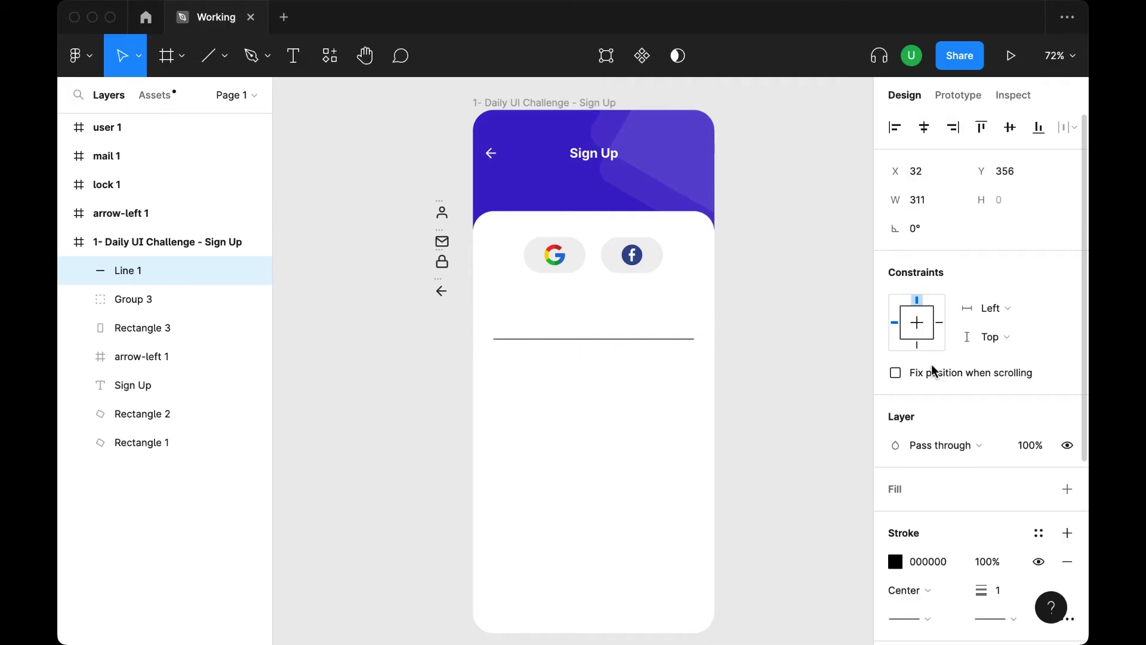
scroll(934, 418, "down", 2)
left_click(1039, 472)
scroll(991, 526, "down", 2)
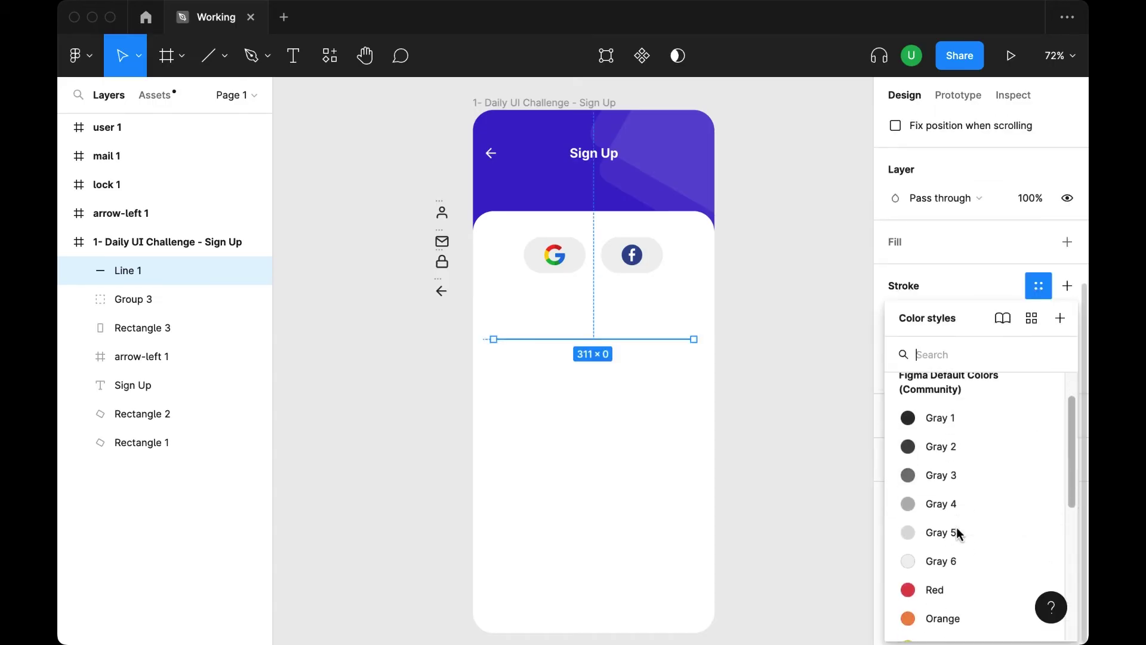
left_click(944, 559)
left_click(802, 374)
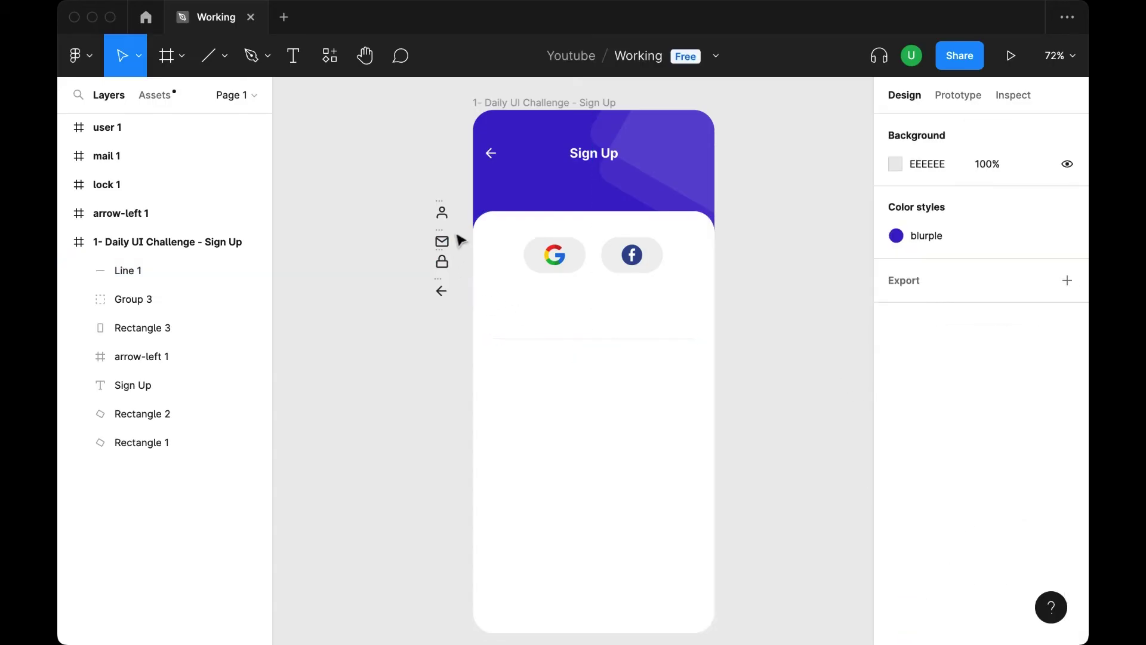
Place the user icon in the card above the divider and add a 'Name' text label beside it.
left_click_drag(441, 210, 504, 311)
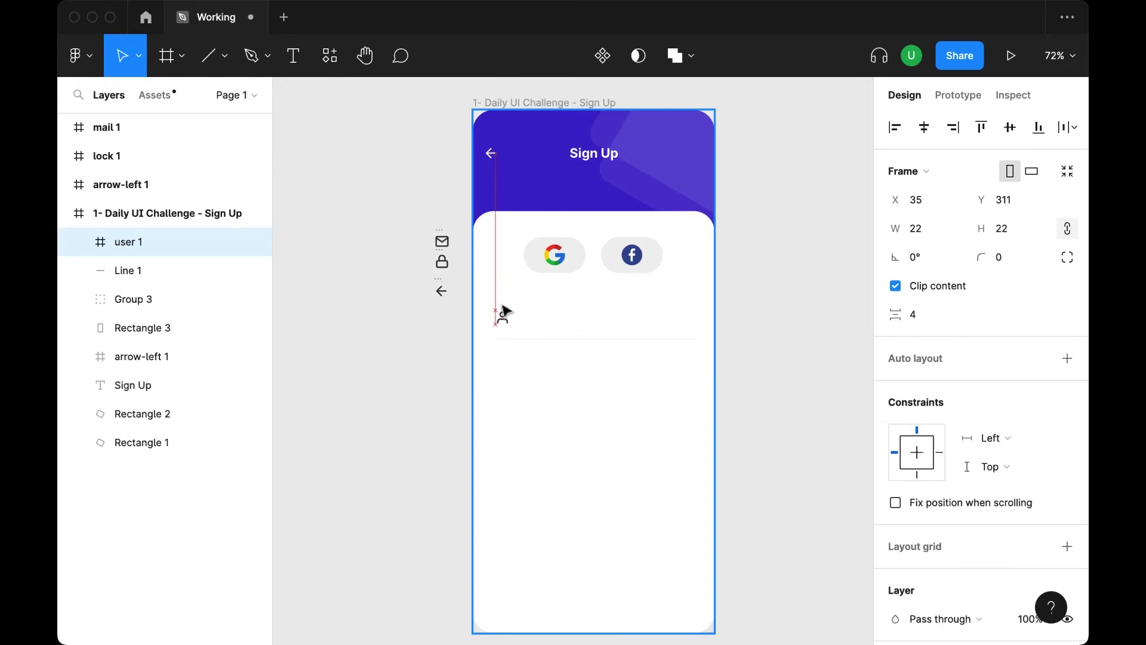
left_click(430, 353)
key("t")
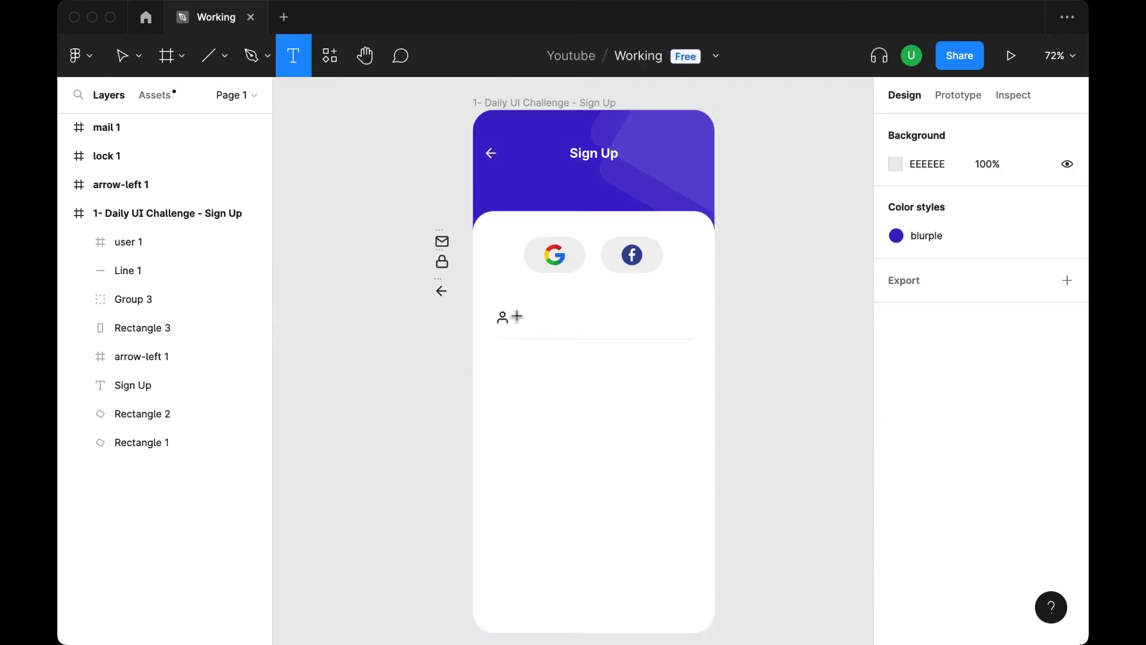
left_click(517, 317)
type("Name")
key("Escape")
Style the Name text left-aligned, Medium weight, font size 16.
double_click(531, 323)
key("Escape")
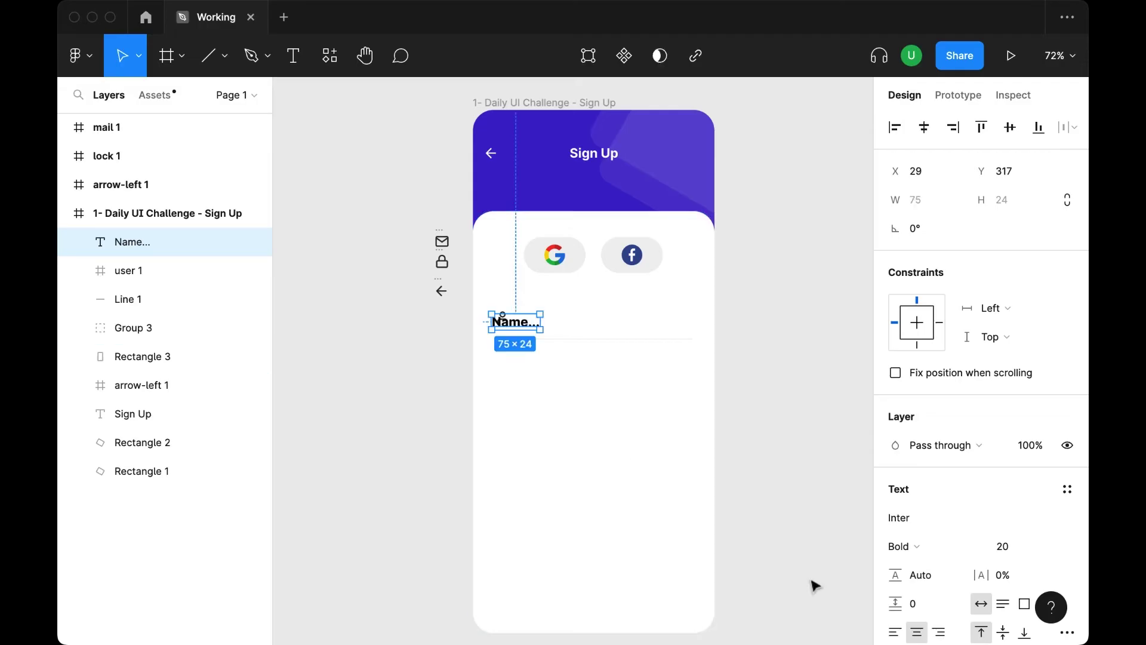
left_click(895, 632)
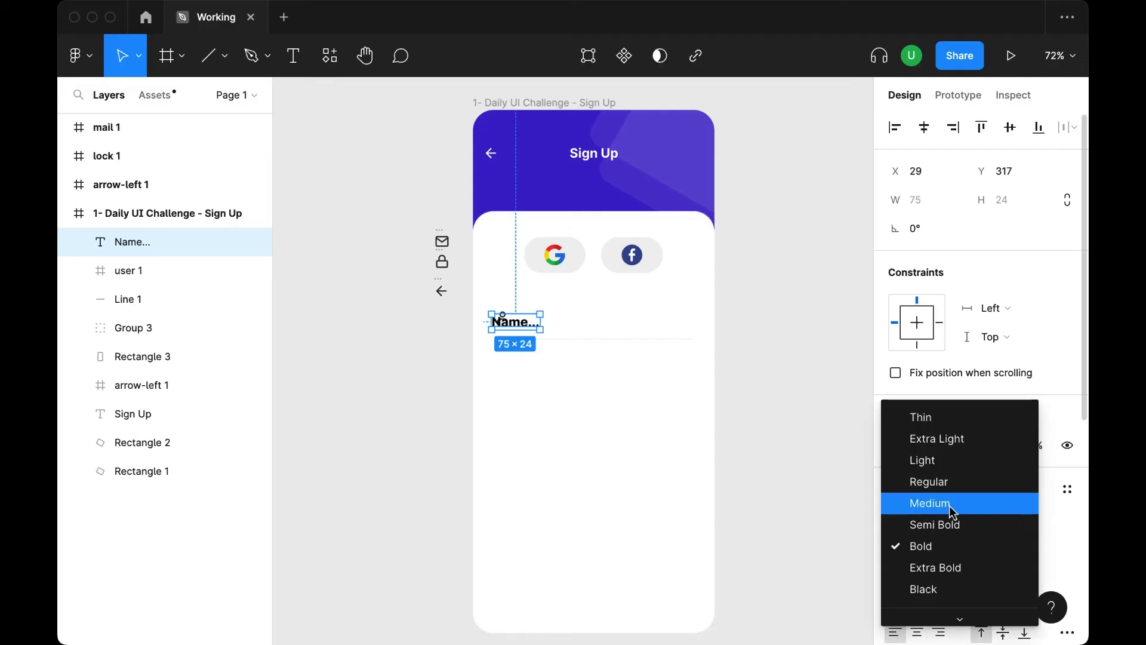
left_click(955, 503)
left_click(1020, 552)
type("18")
key("Return")
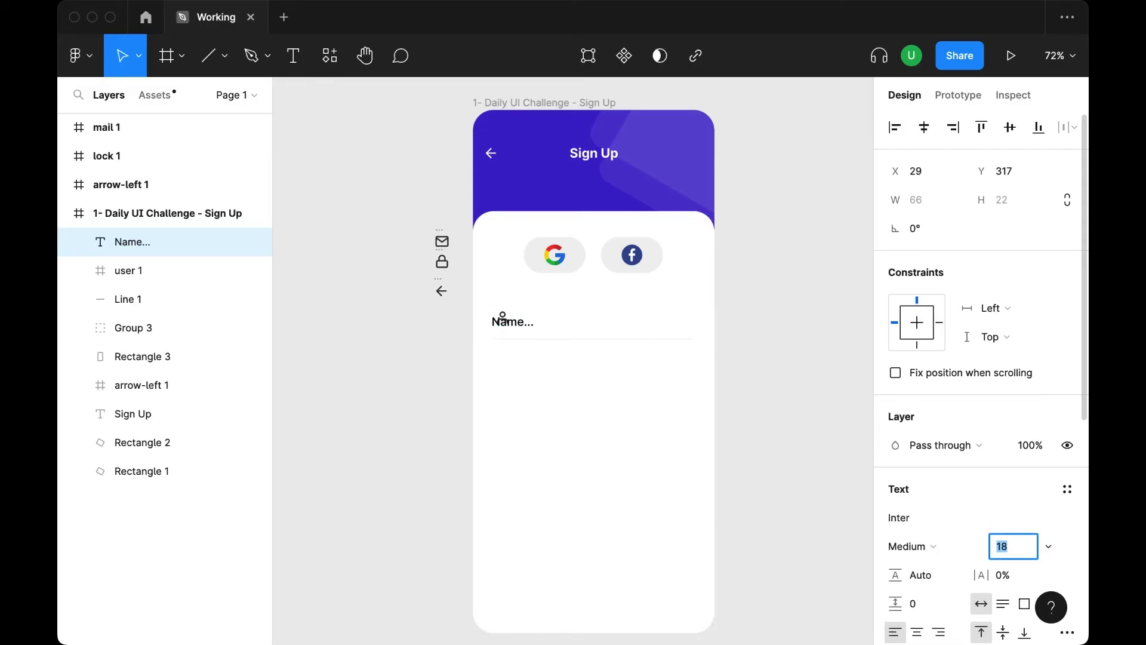
type("16")
key("Return")
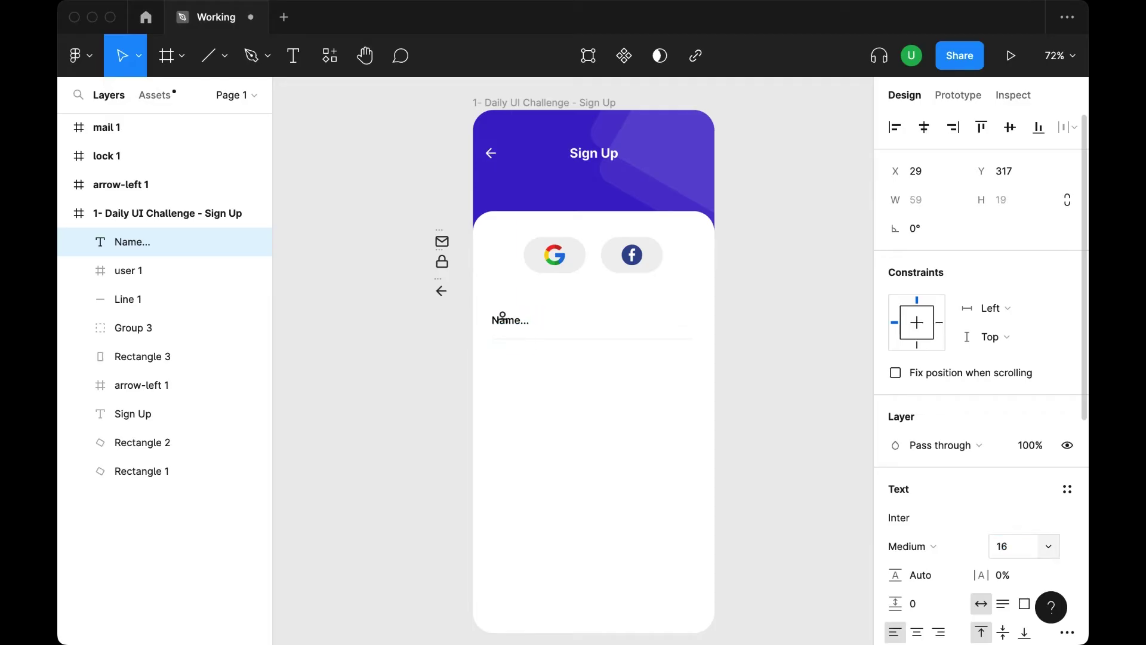
Position the Name text beside the user icon and tighten the gap between them.
left_click_drag(523, 329, 556, 327)
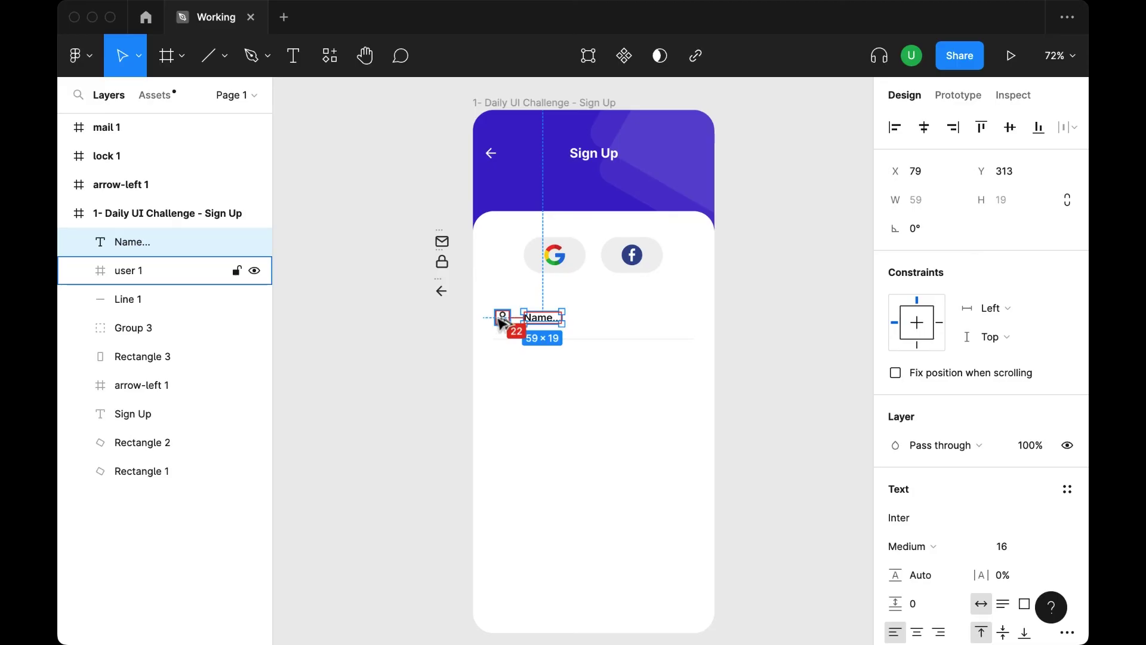
key("Left")
key("Left")
key("Left")
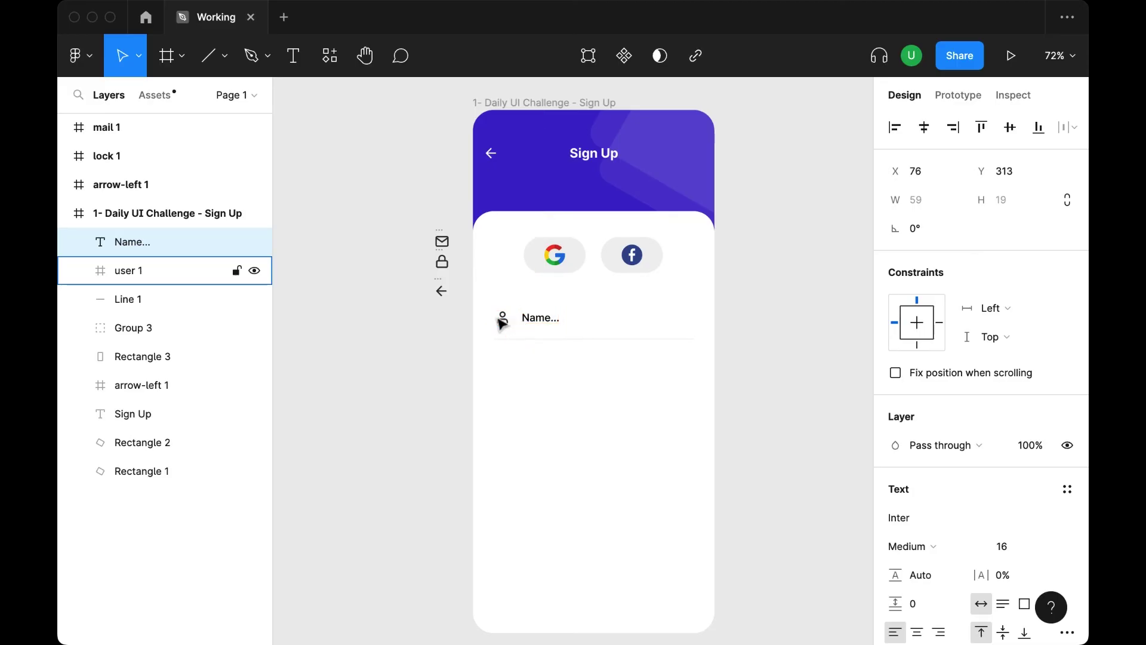
left_click(502, 320, "shift")
left_click(939, 291)
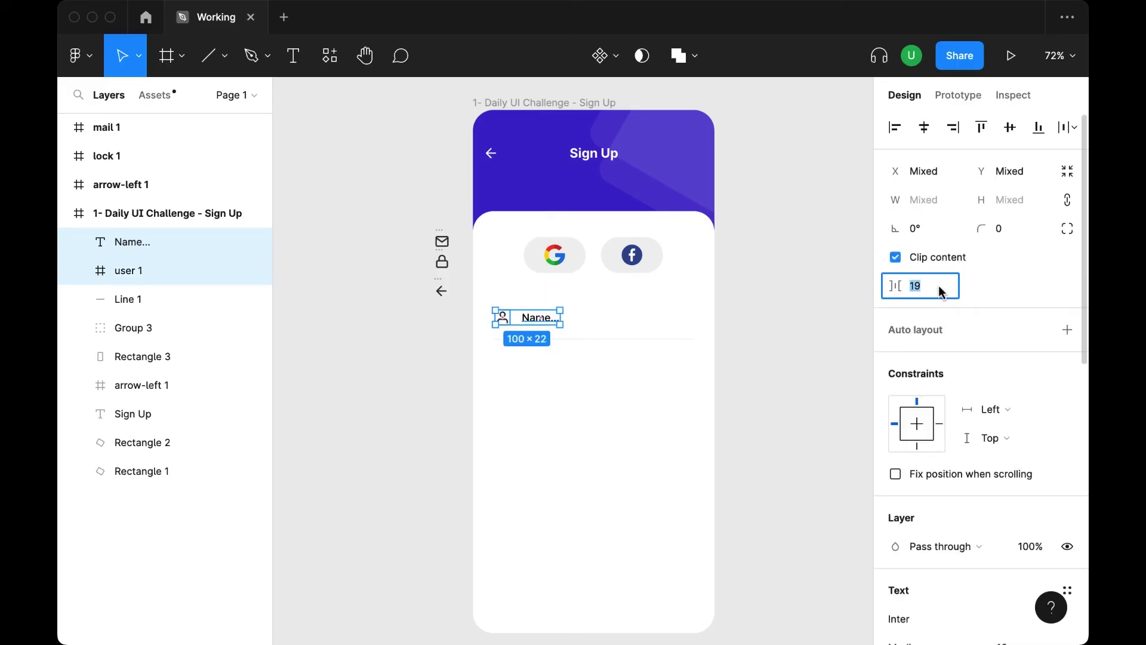
key("Down")
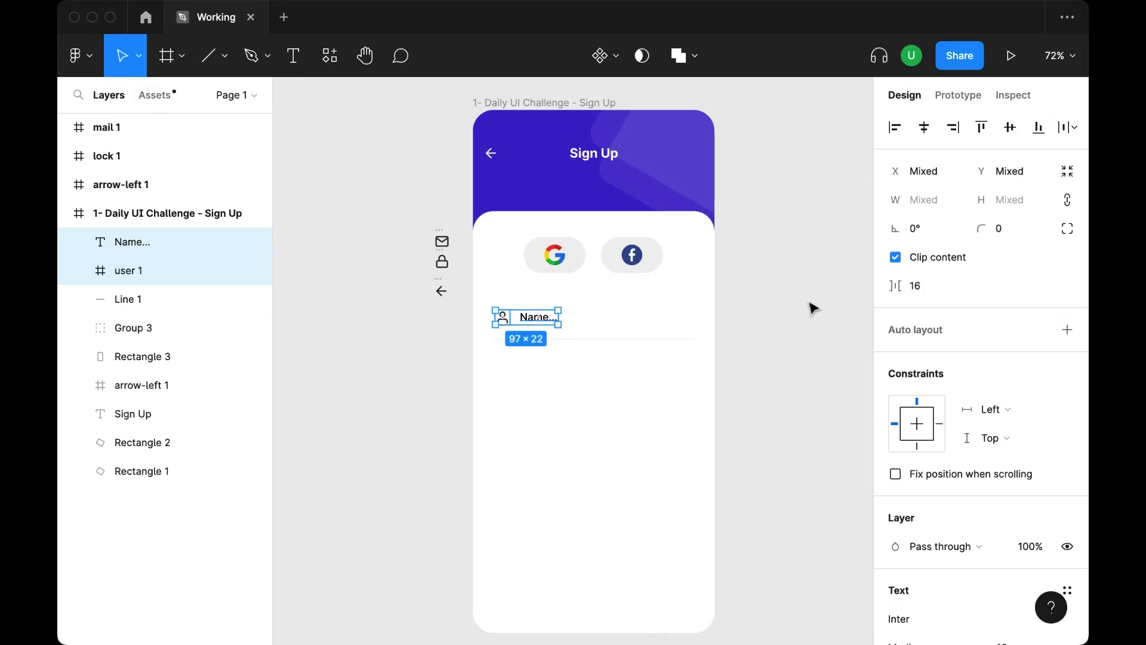
left_click(777, 334)
Colour the Name placeholder Gray 4, then group it with the person icon.
left_click(525, 317)
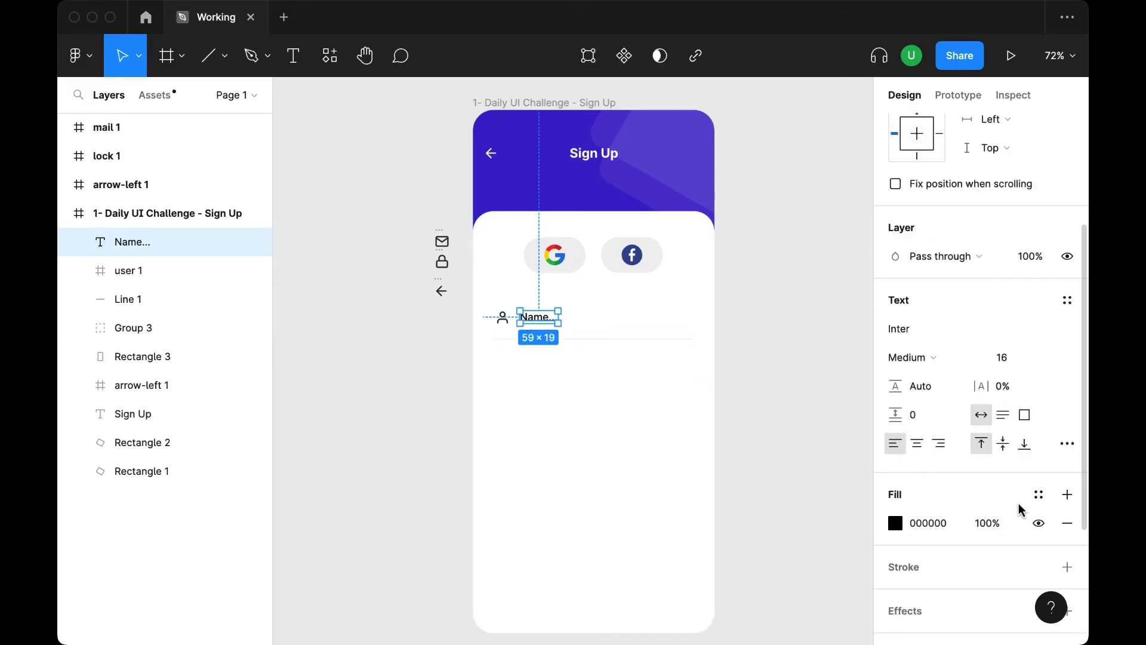
left_click(1039, 505)
left_click(966, 550)
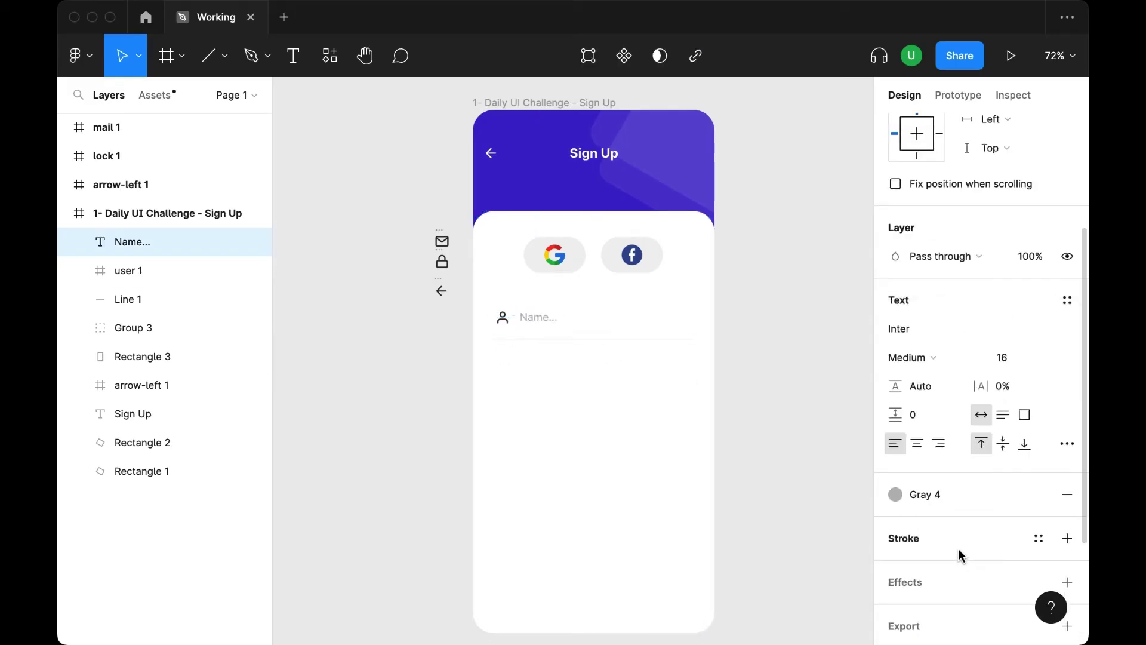
left_click(566, 340)
left_click(540, 317)
left_click(501, 317, "shift")
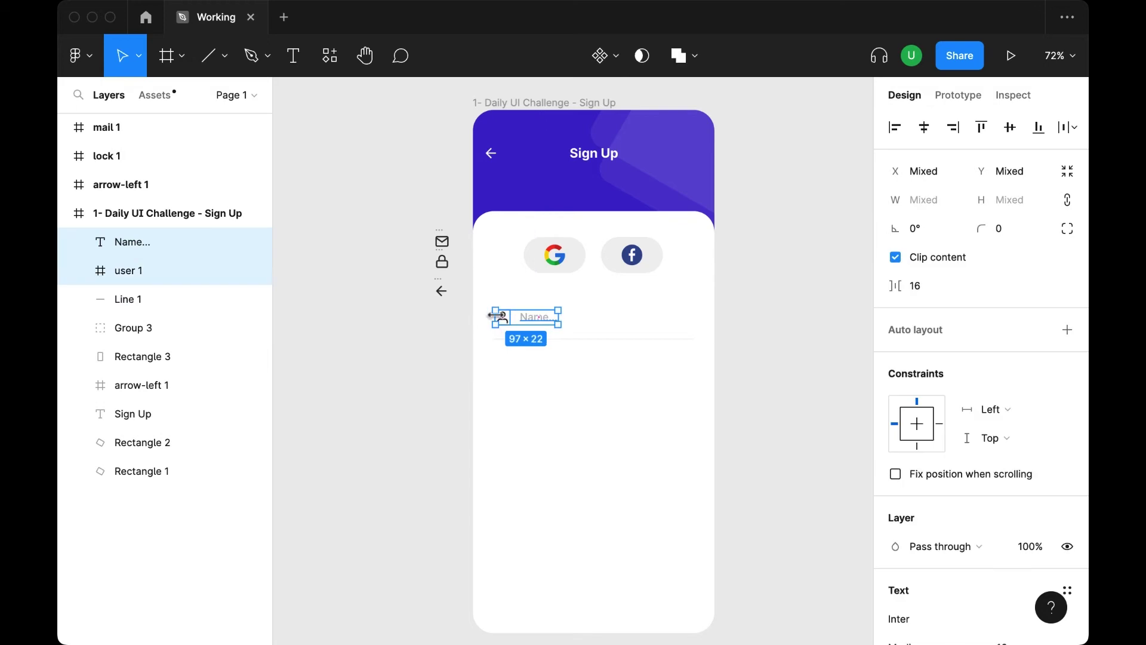
key("ctrl+g")
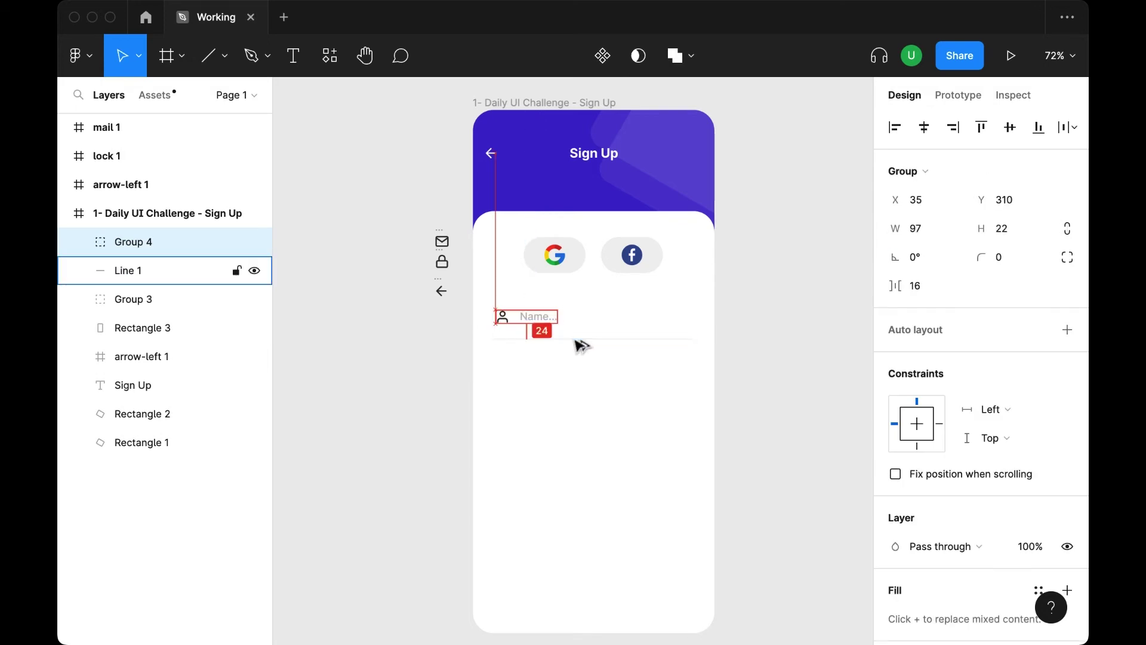
Duplicate the Name row and its underline lower down, ungroup it, and delete the copied person icon.
left_click(583, 340)
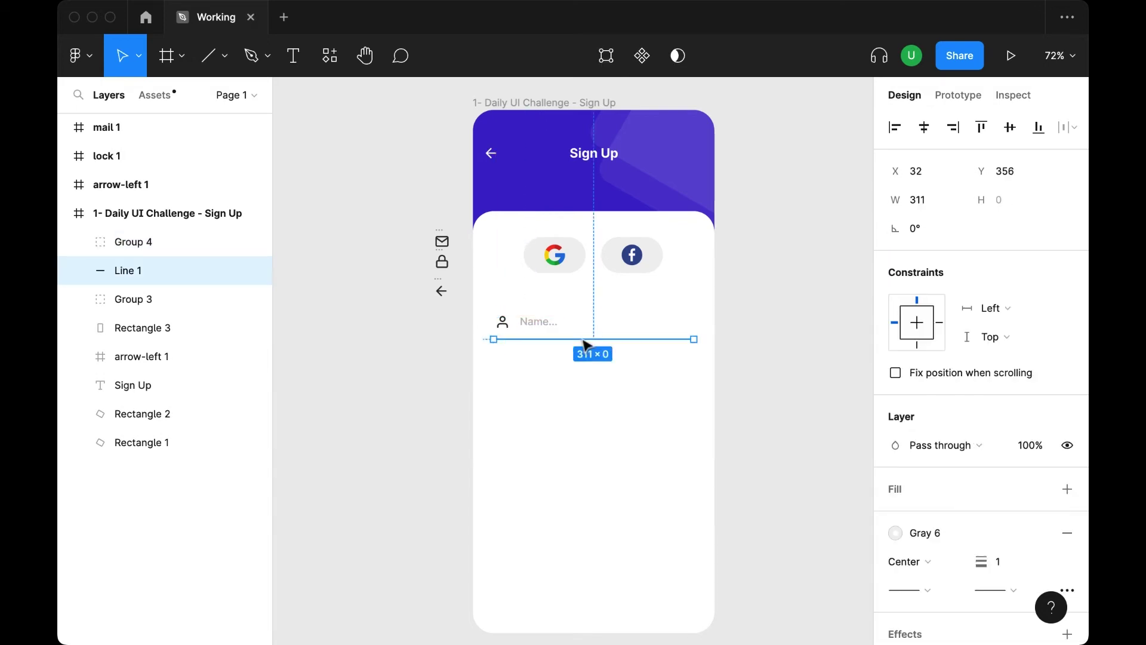
left_click(552, 329, "shift")
left_click_drag(621, 345, 622, 376)
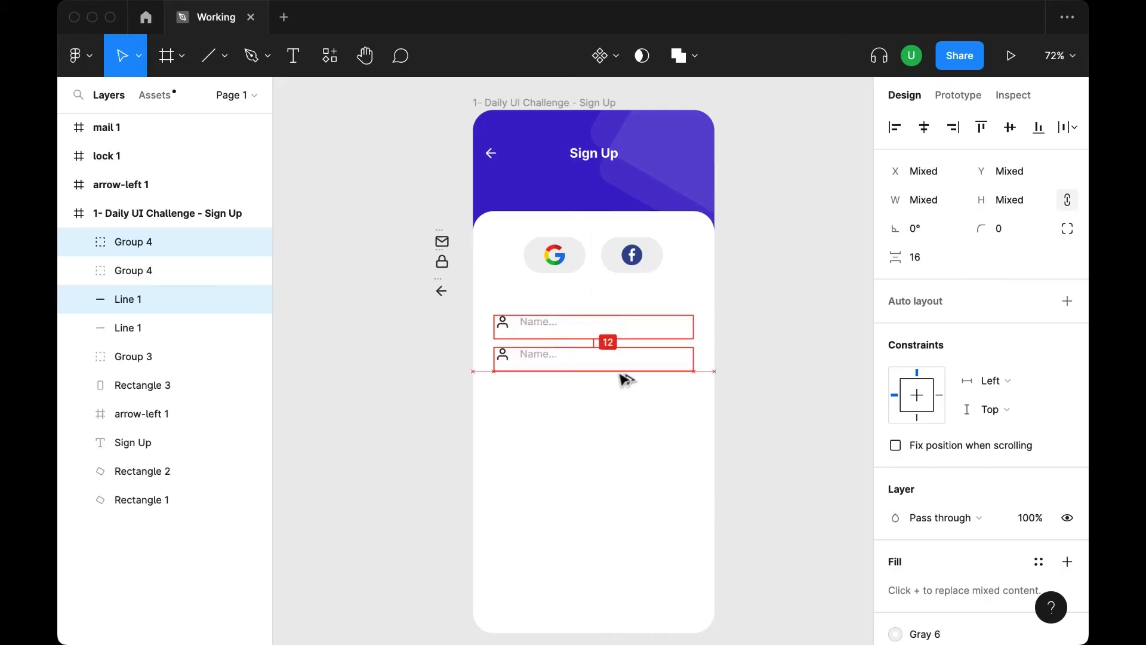
key("Escape")
left_click(504, 367)
right_click(504, 373)
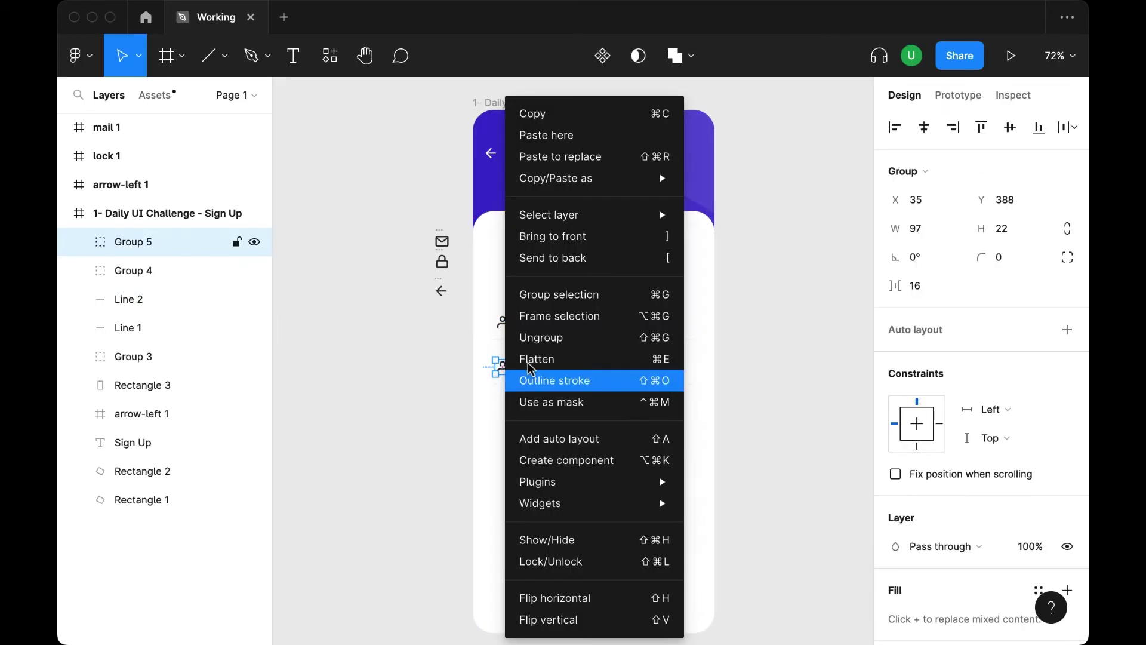
left_click(524, 378)
left_click(455, 374)
left_click(502, 377)
key("Delete")
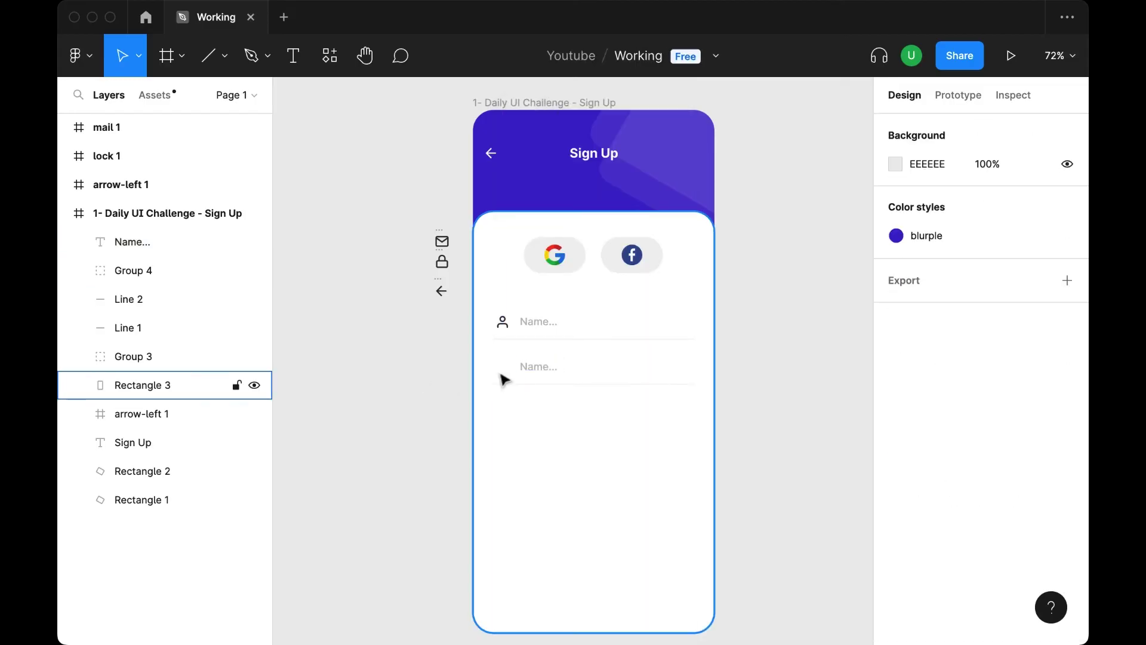
Put the envelope icon in the second row and change its placeholder to 'Email'.
mouse_move(442, 241)
left_mouse_down()
mouse_move(506, 346)
mouse_move(504, 362)
left_mouse_up()
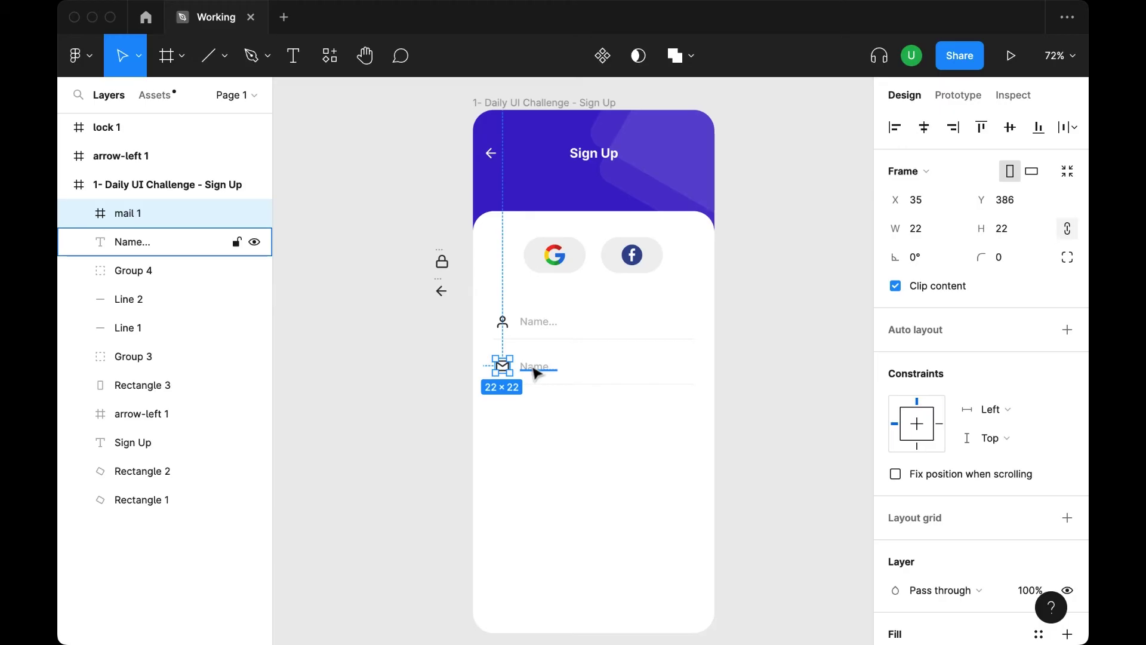
key("Down")
key("Down")
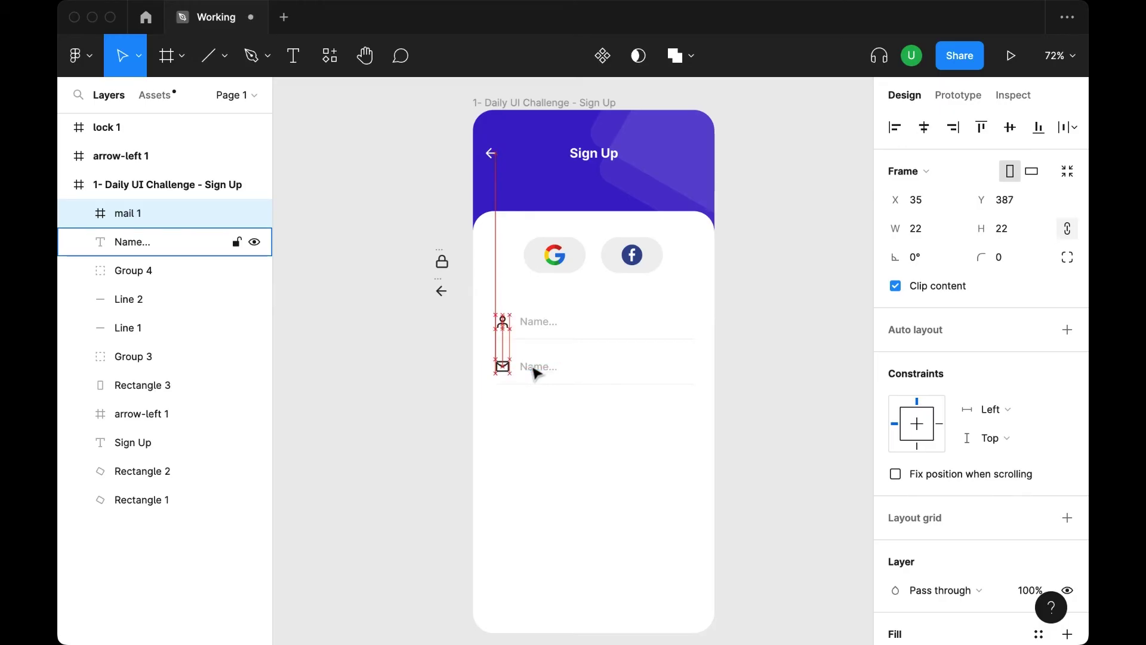
double_click(536, 368)
type("Ema")
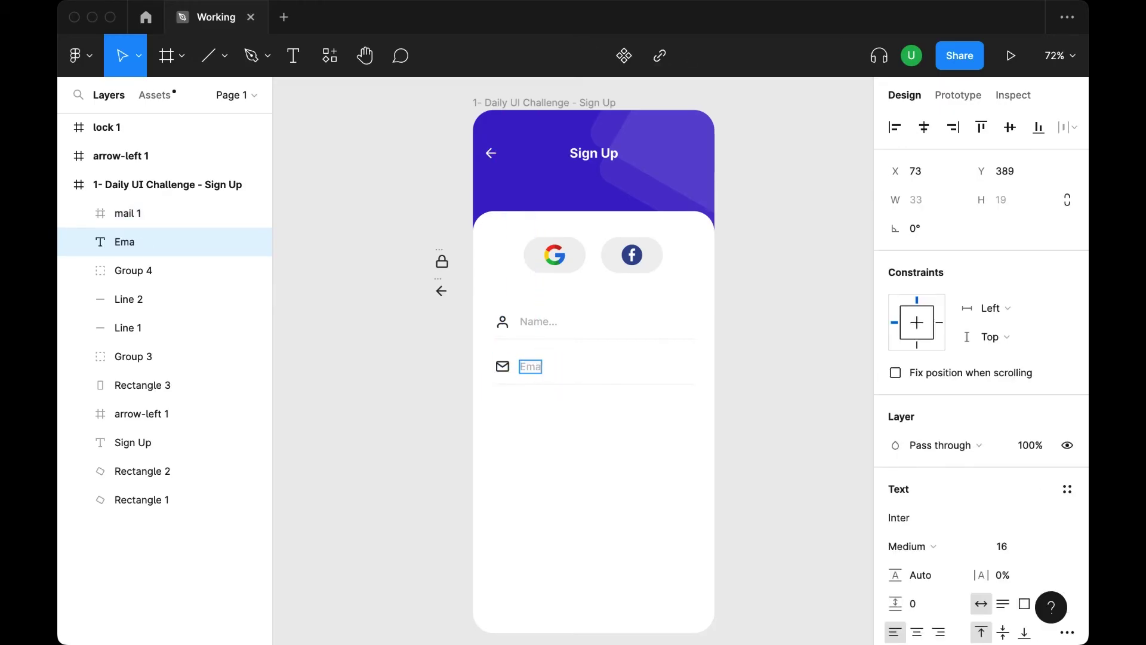
key("Escape")
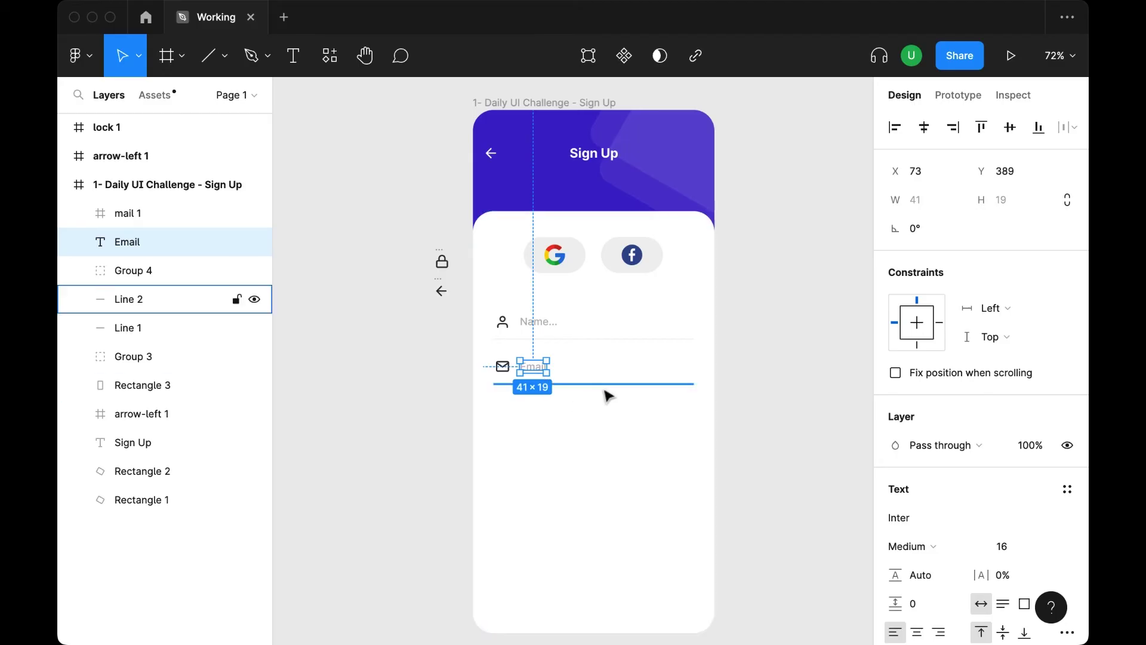
Duplicate the Email row below it and retype the copy's placeholder as 'Password...'.
left_click(602, 384, "shift")
left_click(511, 372, "shift")
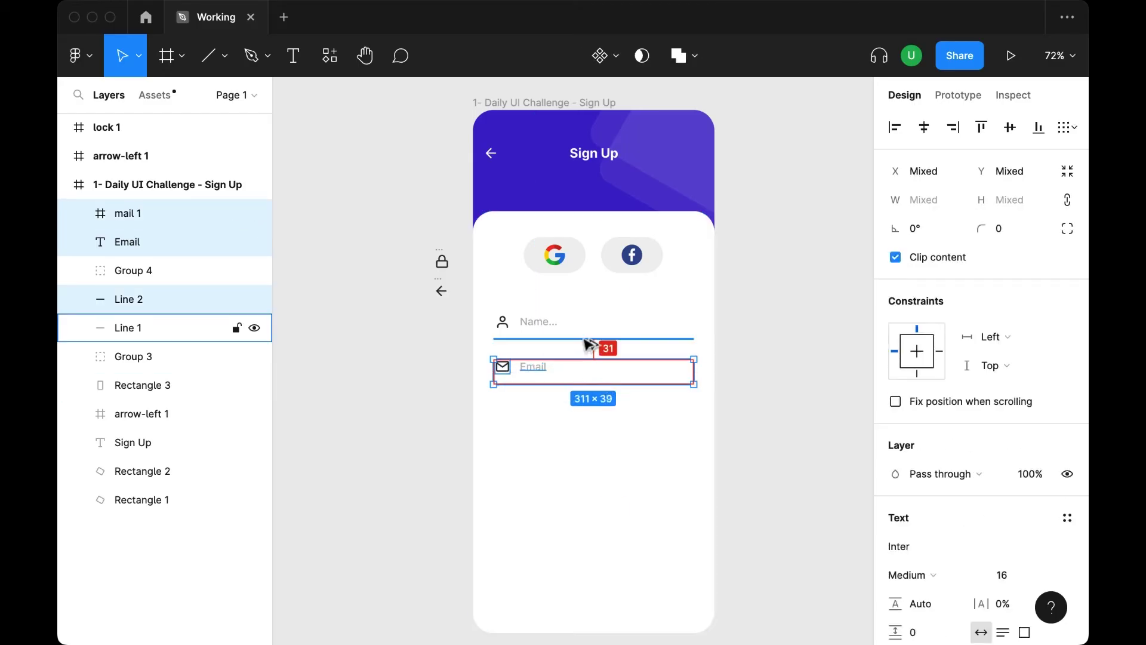
left_click_drag(549, 382, 545, 423)
double_click(532, 415)
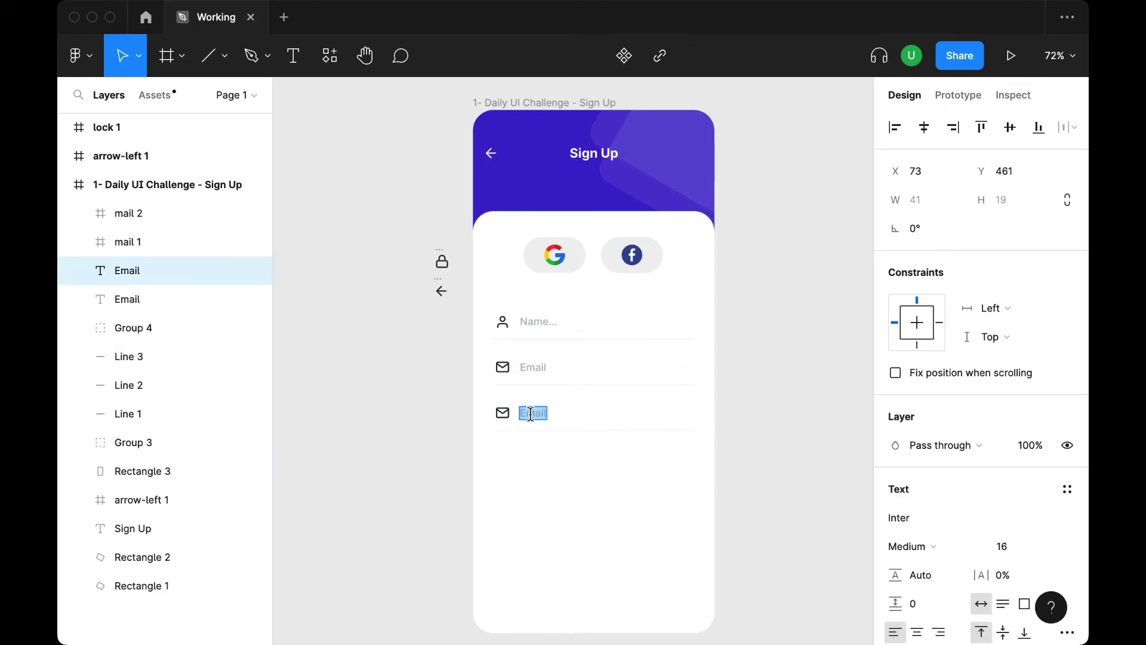
type("Password...")
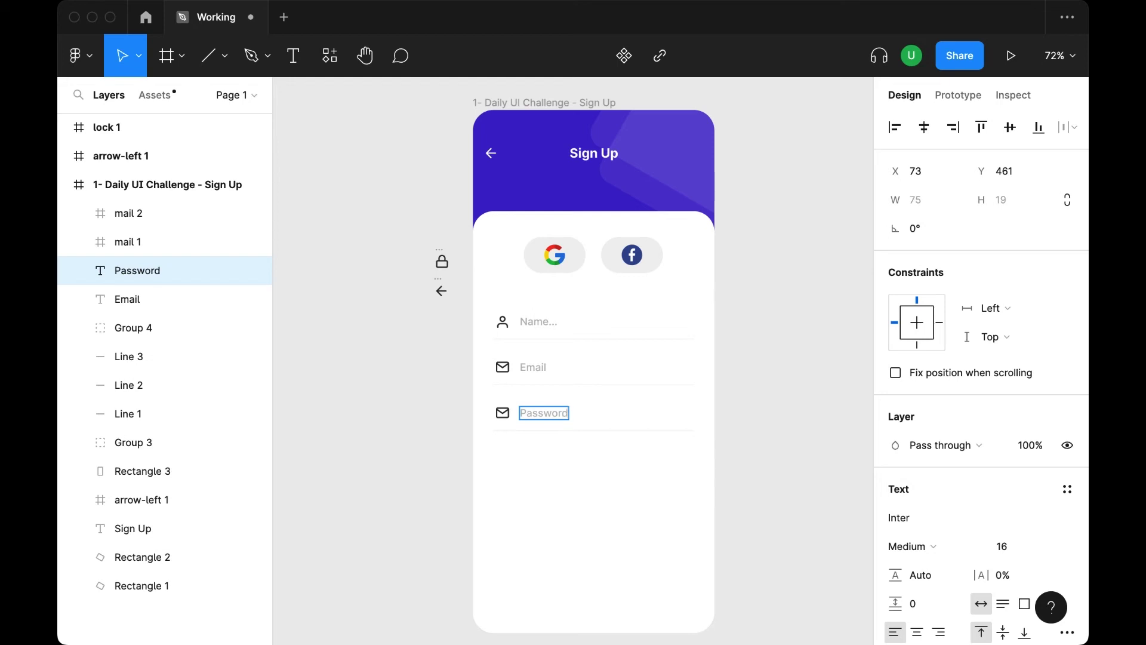
Change the Email placeholder to 'Email...' and select the spare lock icon.
left_click(533, 368)
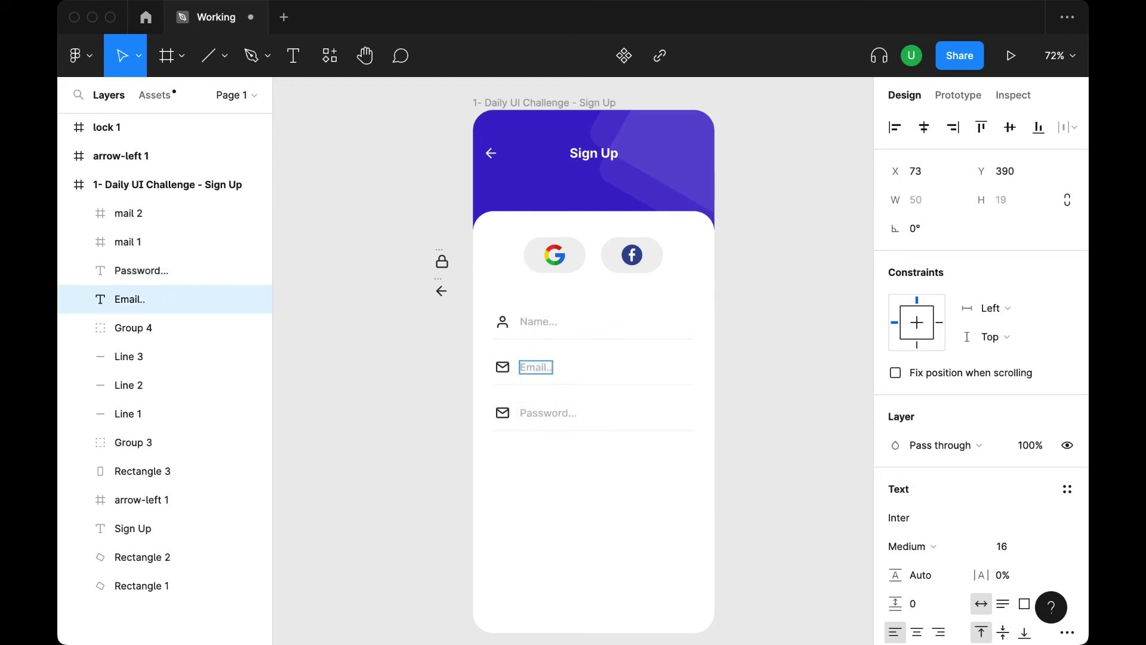
left_click(404, 400)
left_click(444, 254)
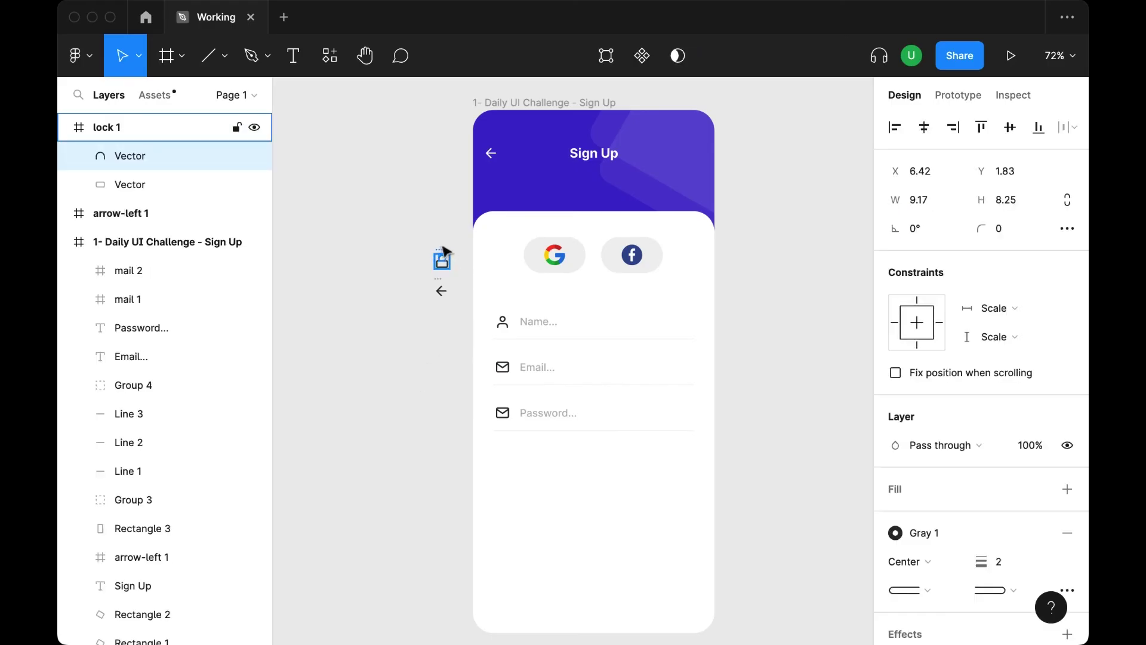
Replace the Password row's envelope icon with the lock icon, aligned with the icons above.
left_click(444, 254)
key("Delete")
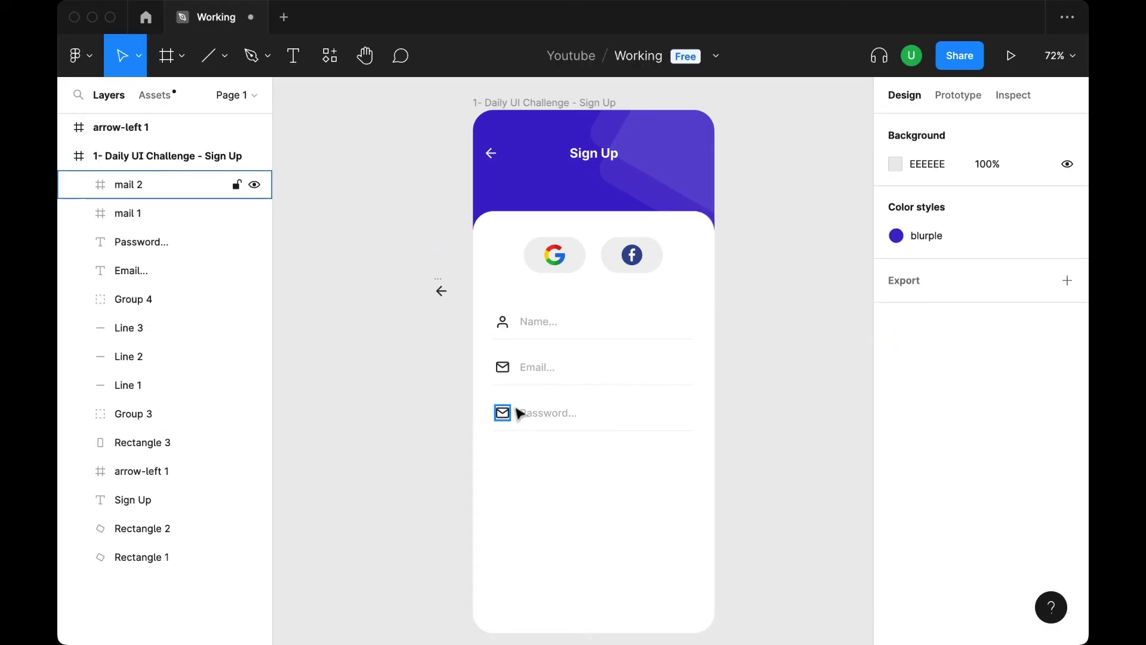
left_click(505, 418)
key("Delete")
key("ctrl+v")
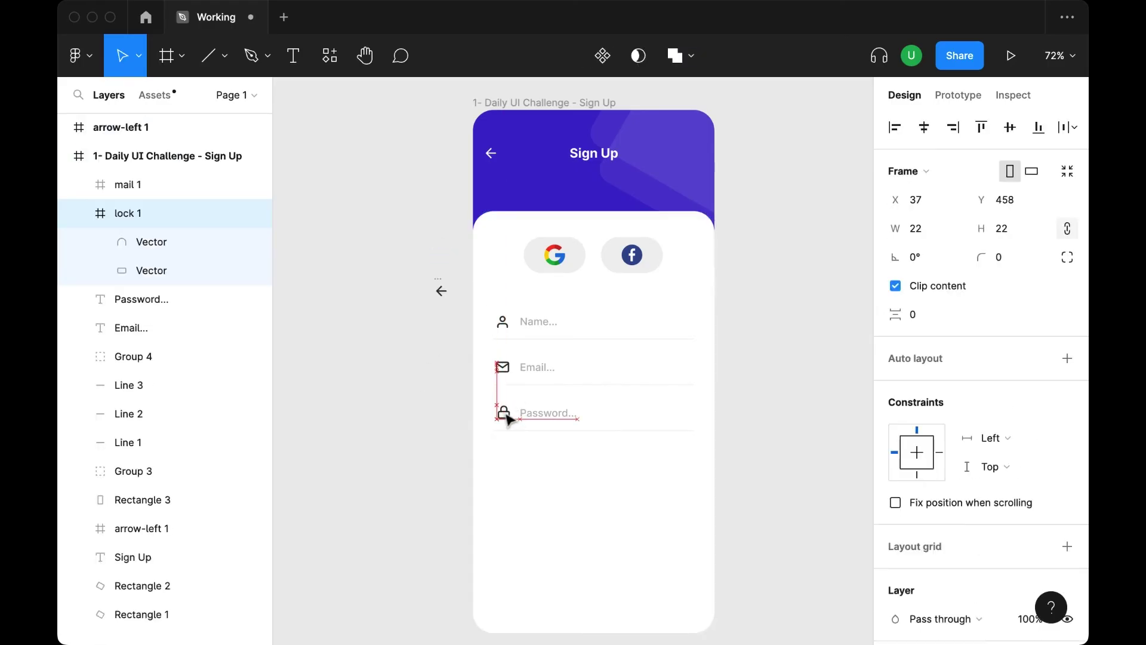
left_click_drag(509, 420, 507, 419)
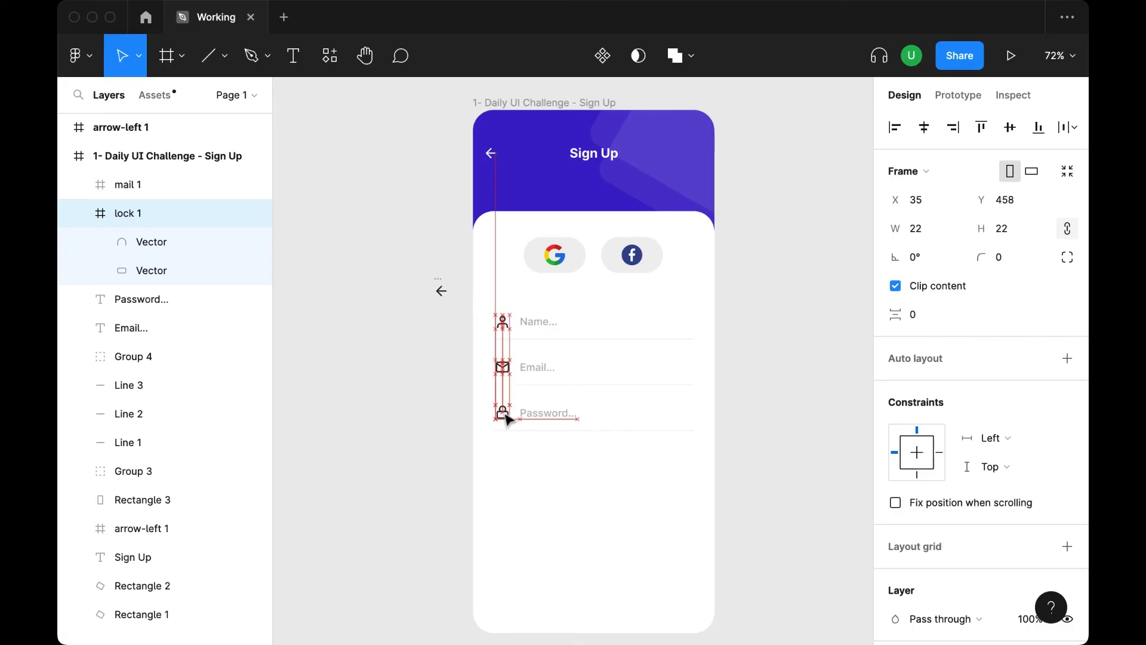
left_click(554, 413, "shift")
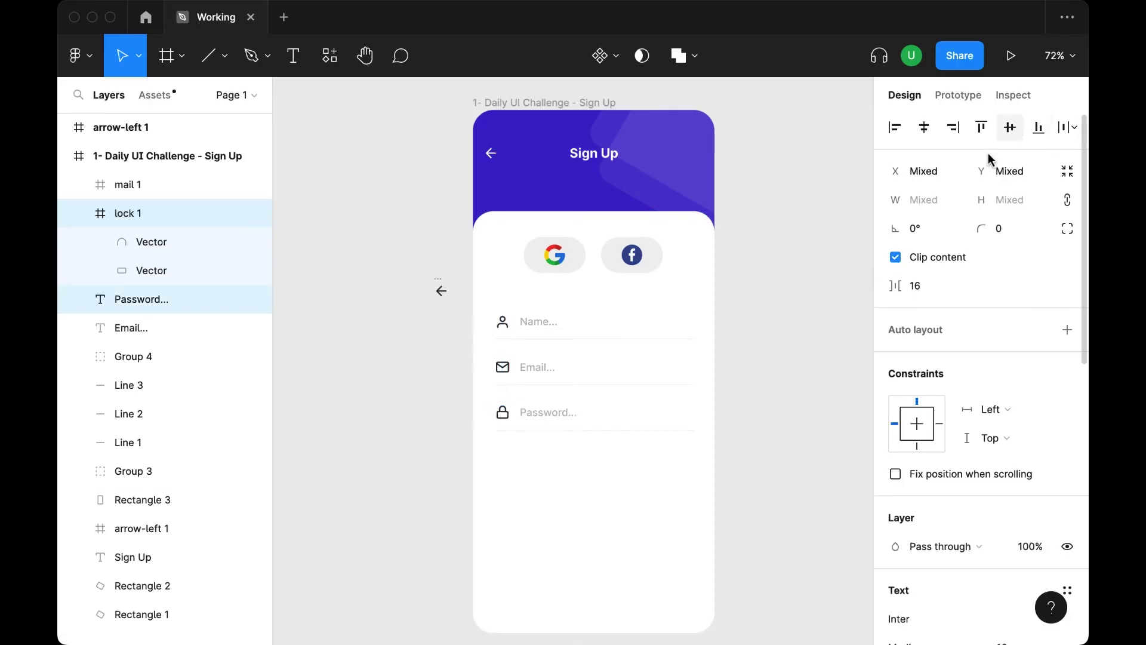
left_click(785, 399)
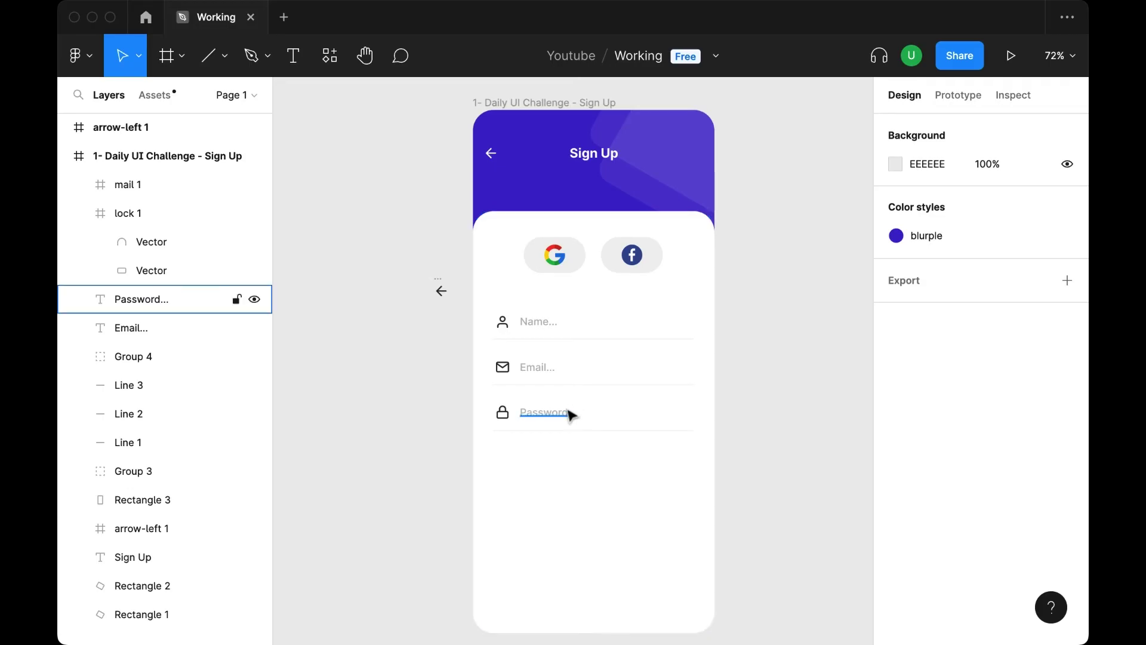
Duplicate the Password row 31 px lower and retype its placeholder as 'Confirm Password...'.
left_click(545, 412)
left_click(503, 412, "shift")
left_click(591, 430, "shift")
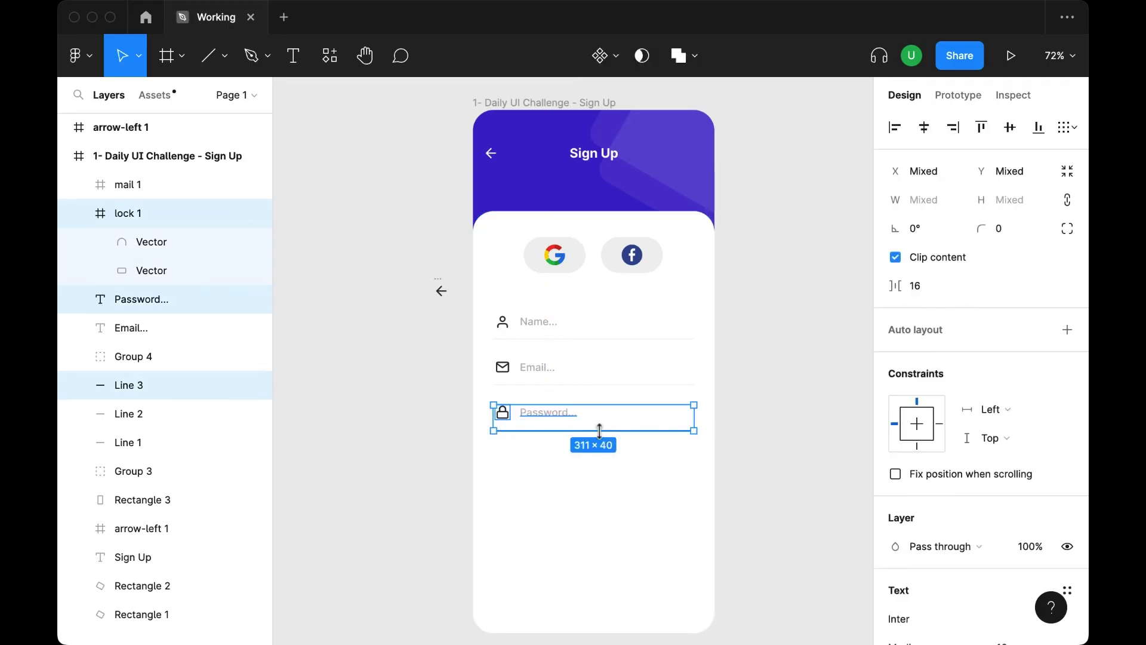
left_click_drag(564, 425, 564, 468)
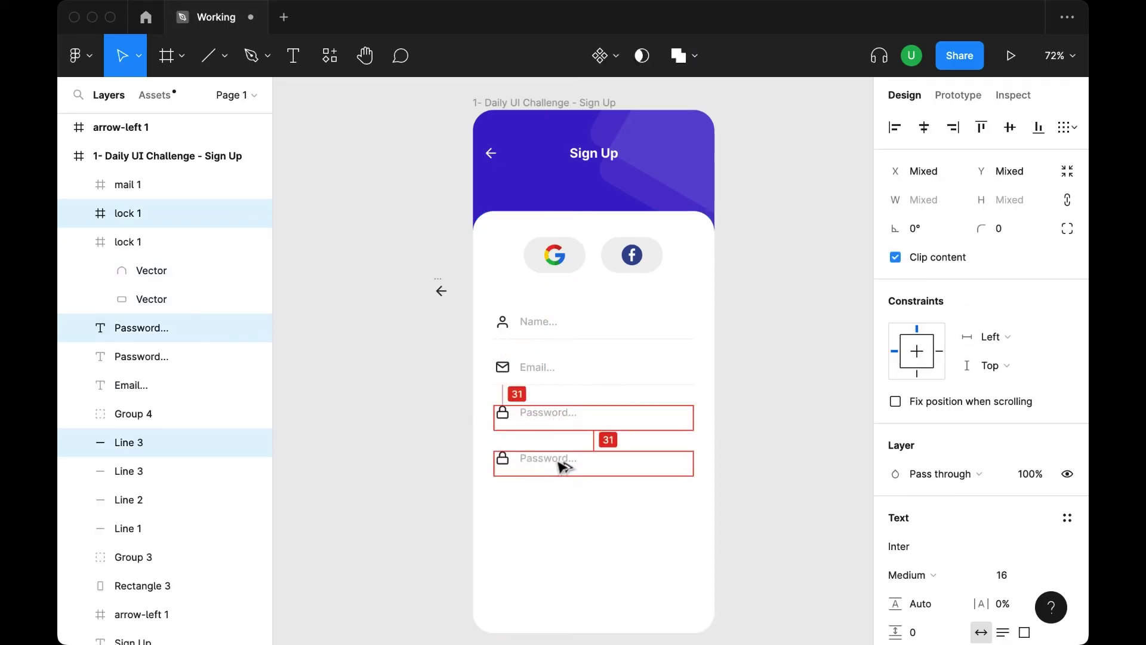
left_click(439, 448)
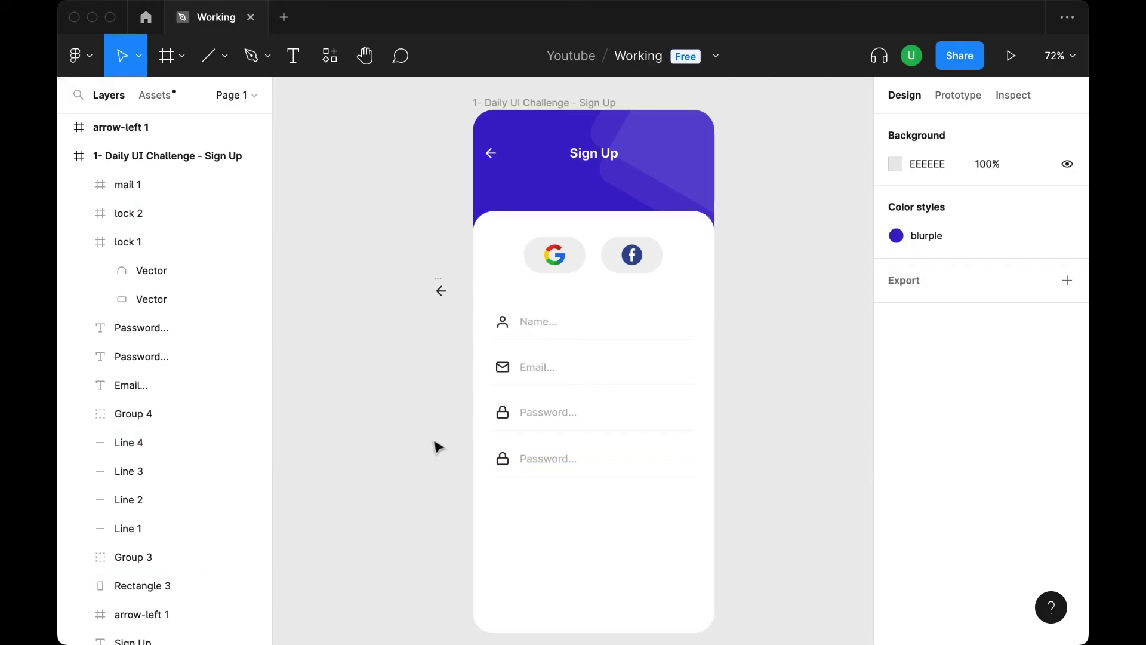
left_click(542, 461)
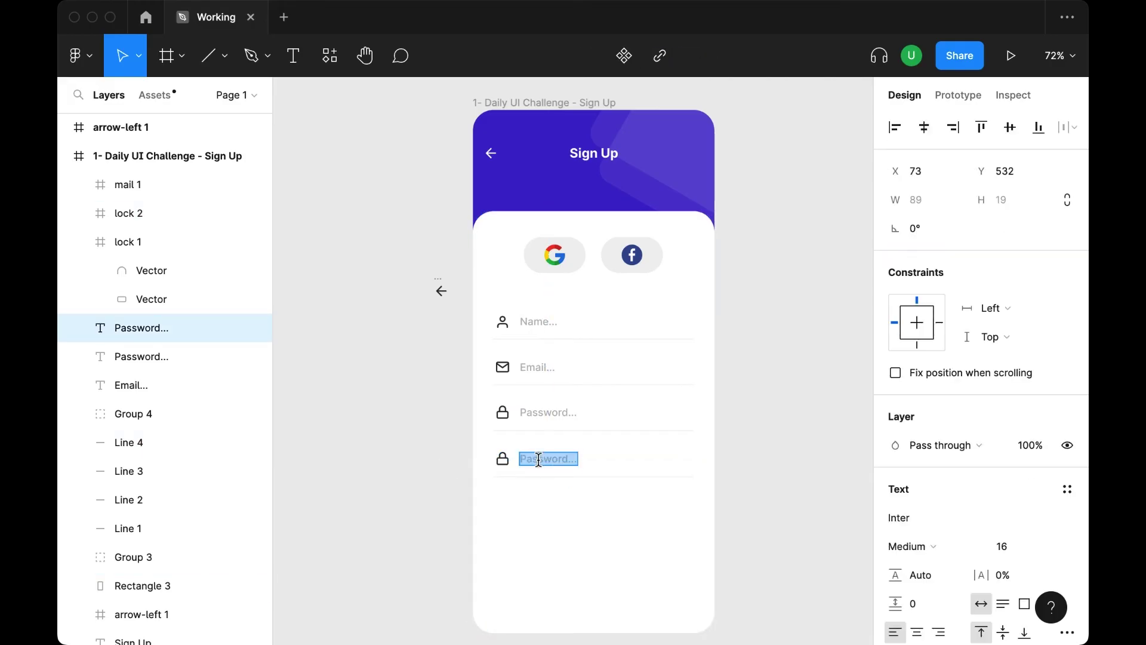
type("Confirm Pa")
type("sswor")
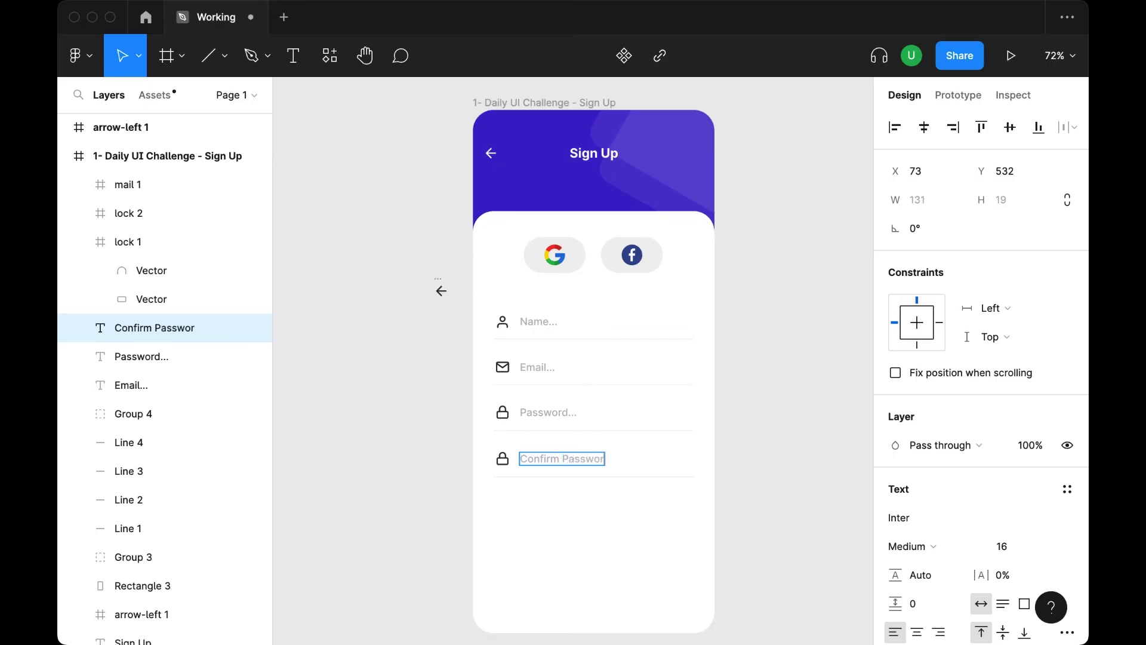
type("d...")
key("Escape")
key("Escape")
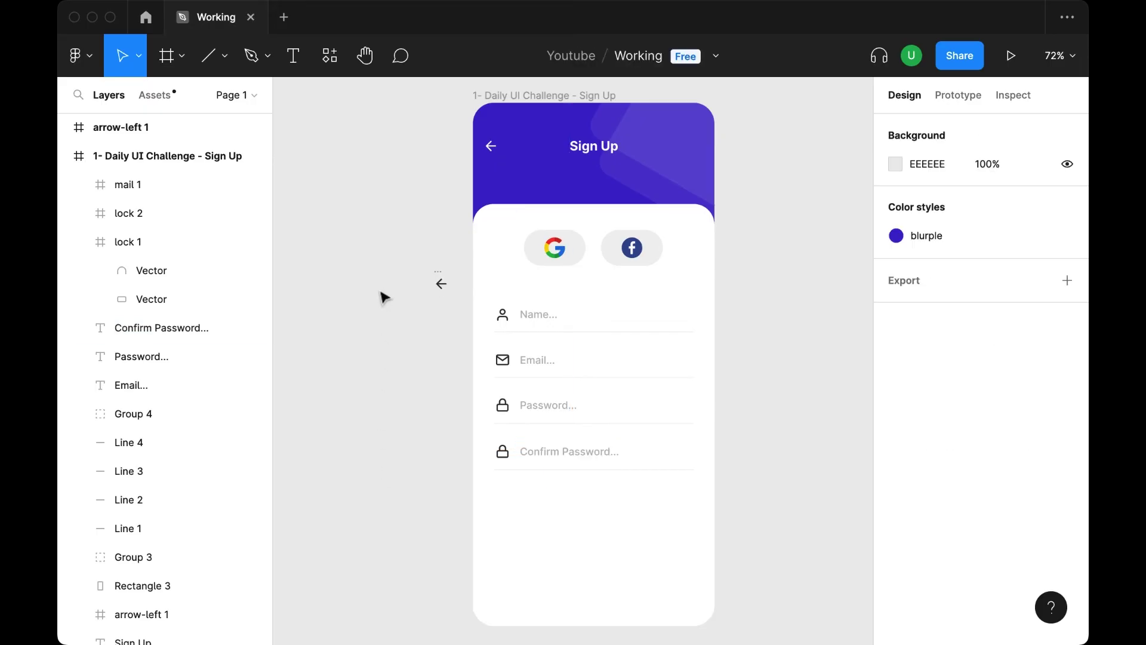
Draw a 311×56 rectangle near the frame's bottom, centred horizontally.
left_click(208, 56)
left_click(206, 100)
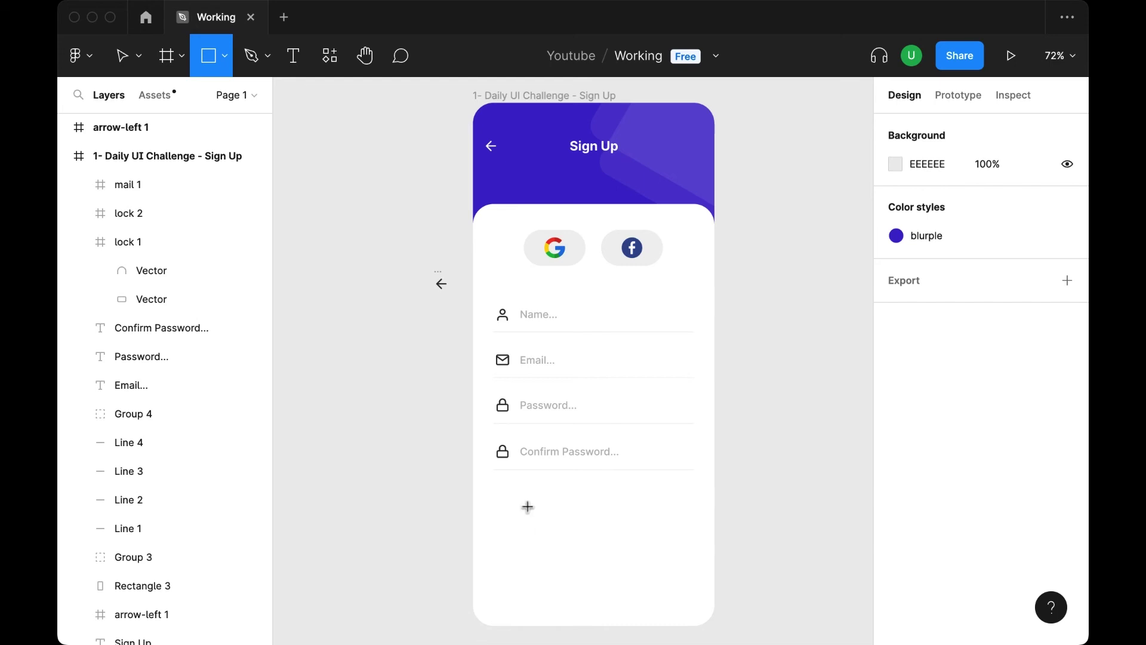
left_click_drag(474, 512, 715, 569)
type("375-64")
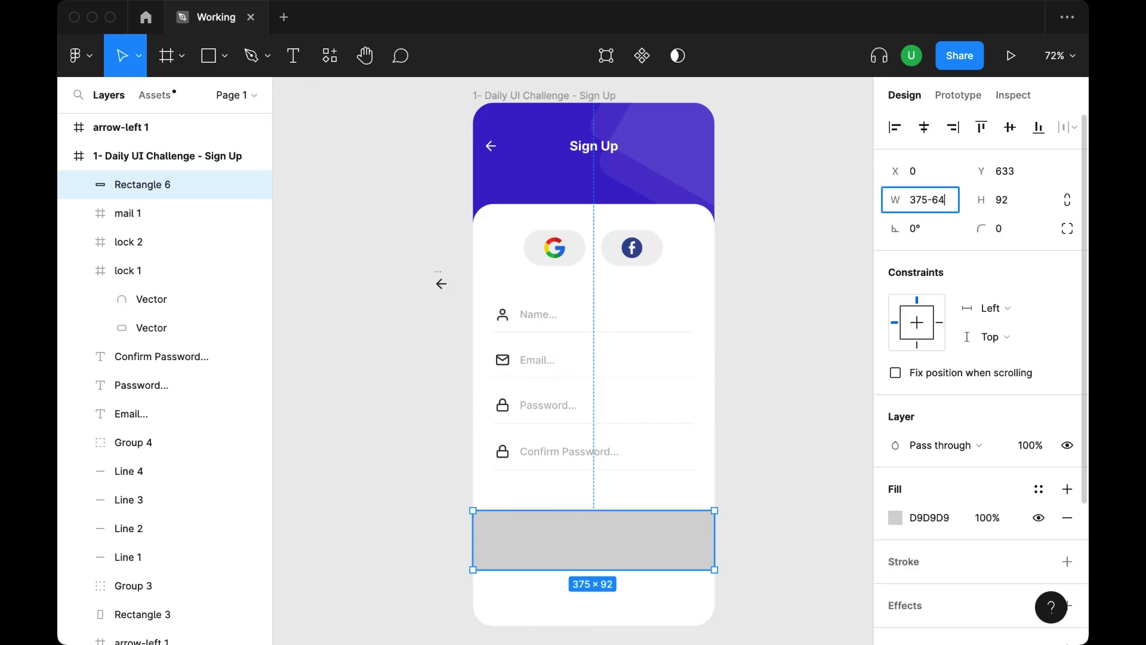
key("Return")
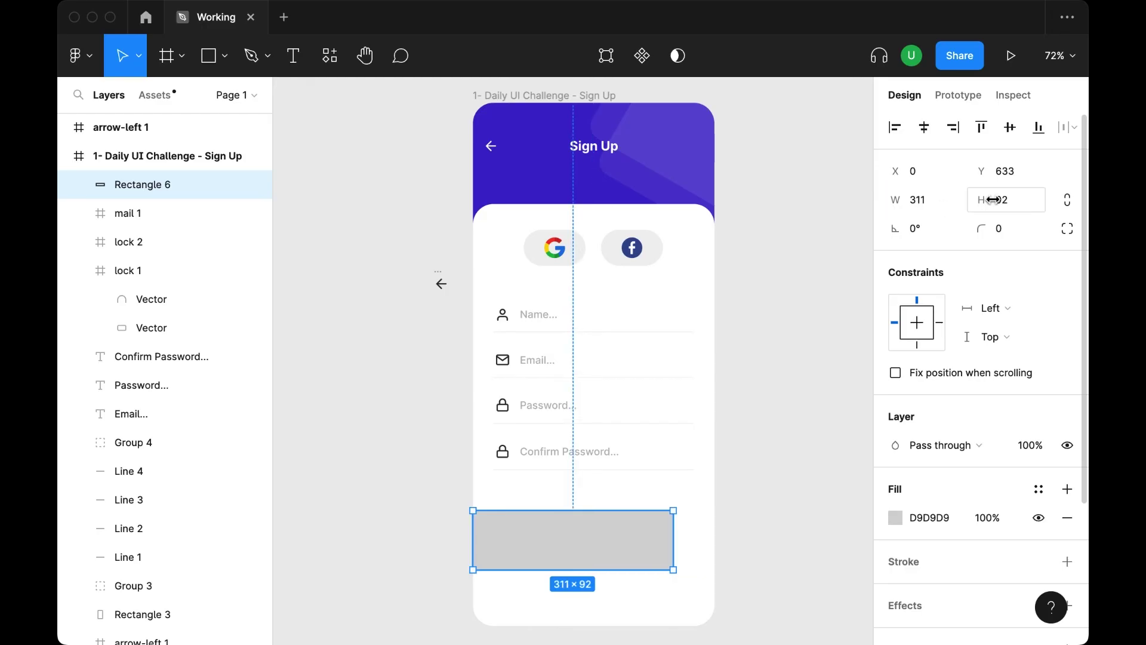
type("56")
key("Return")
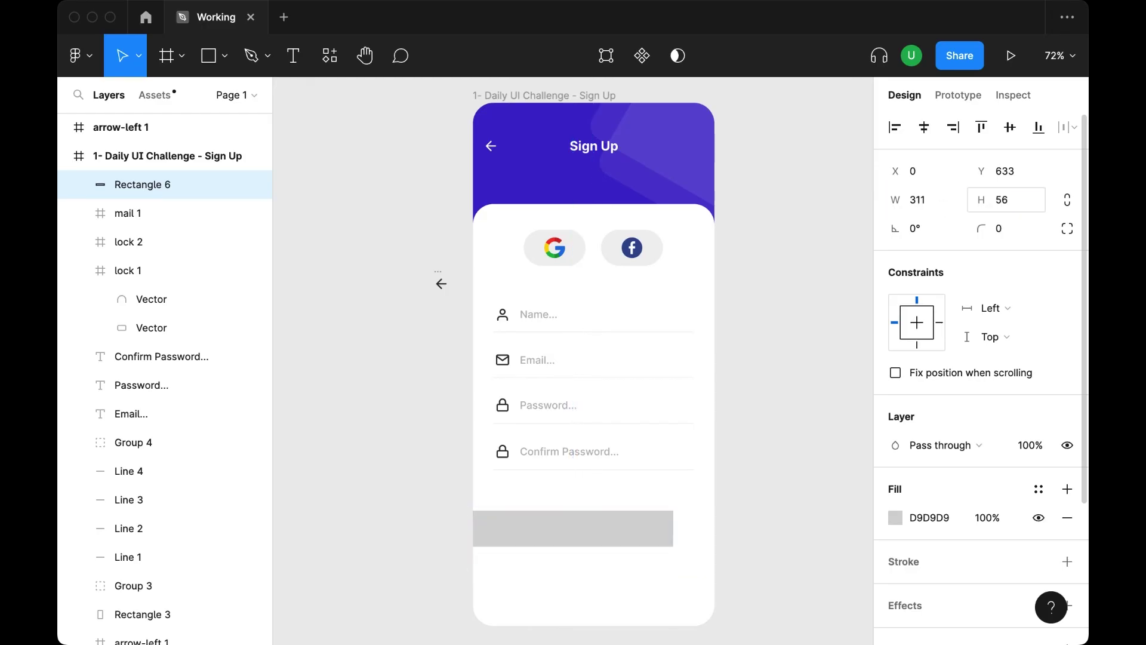
left_click(924, 127)
Give the bar a 100 corner radius, the blurple fill style, and a drop shadow.
left_click(1001, 233)
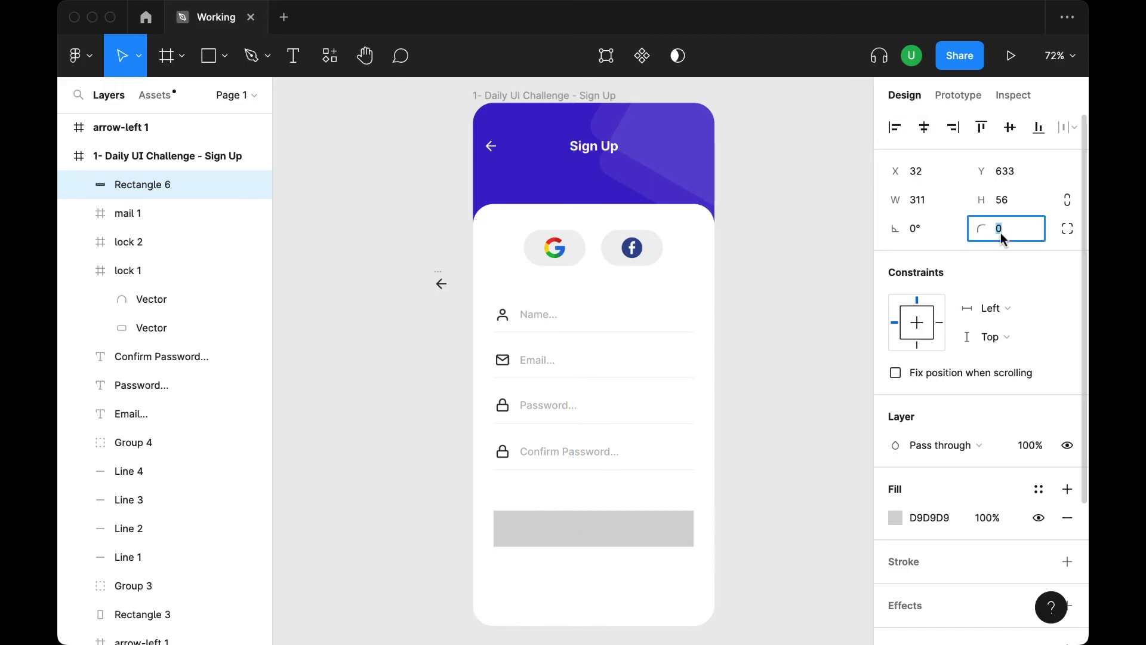
type("100")
key("Return")
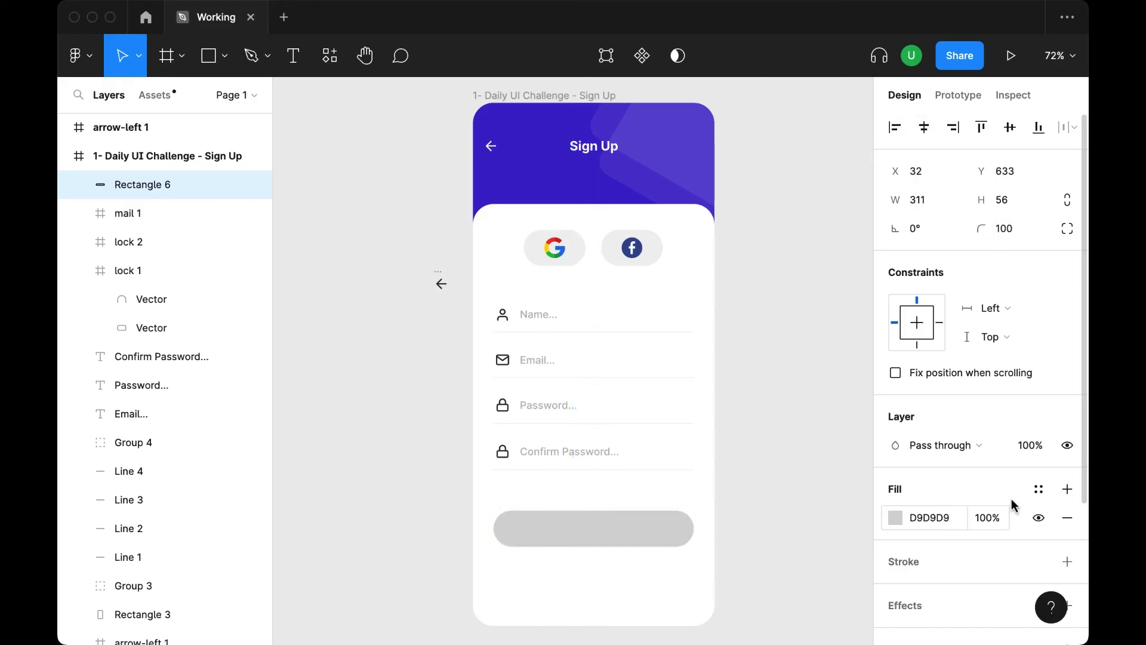
left_click(1039, 489)
left_click(949, 396)
left_click(832, 460)
left_click(683, 529)
scroll(995, 519, "down", 2)
left_click(1068, 529)
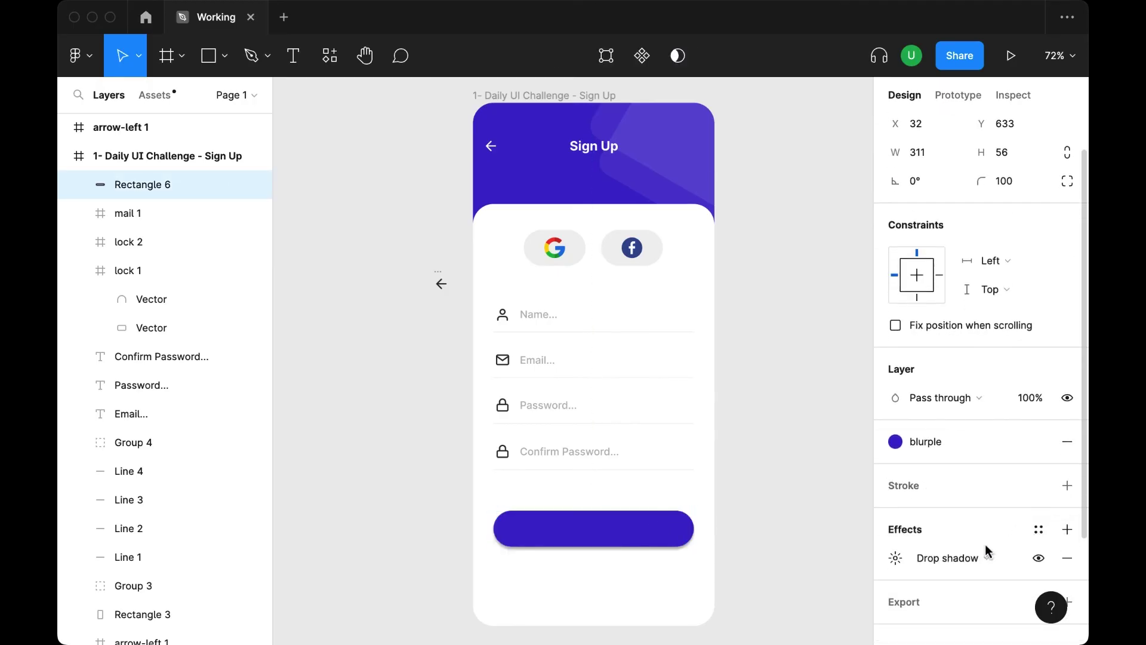
Set the drop shadow colour to the header purple 4834D4 using the eyedropper.
left_click(895, 558)
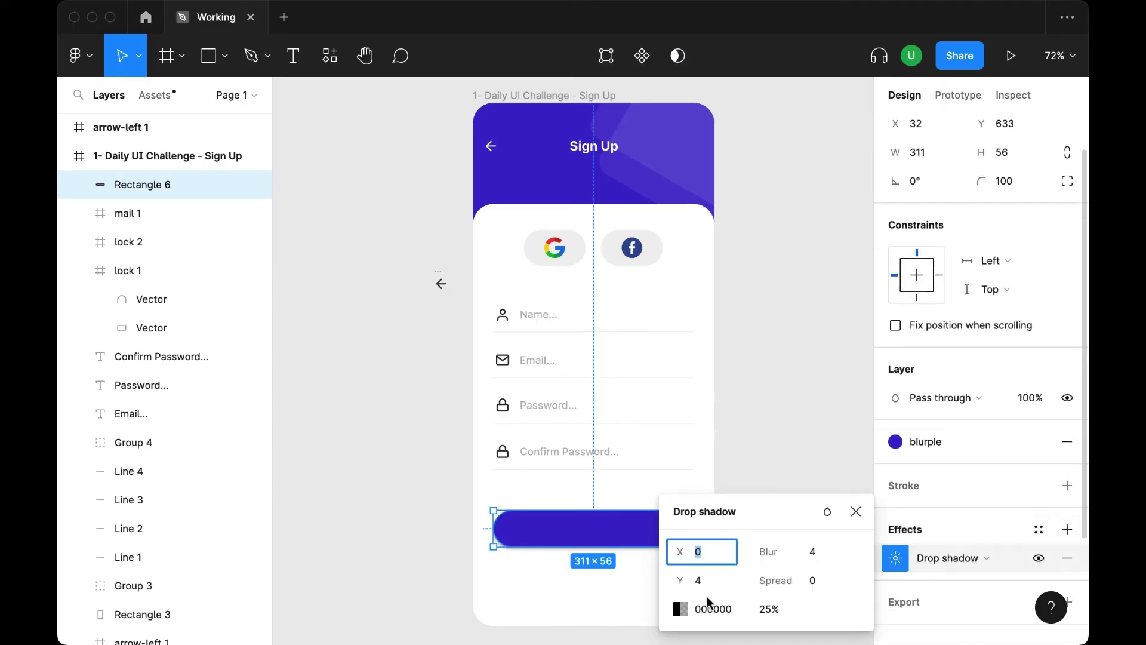
left_click(680, 609)
key("i")
left_click(596, 173)
key("Escape")
Set the shadow to Y offset 16, blur 32, and 24% opacity.
left_click(704, 585)
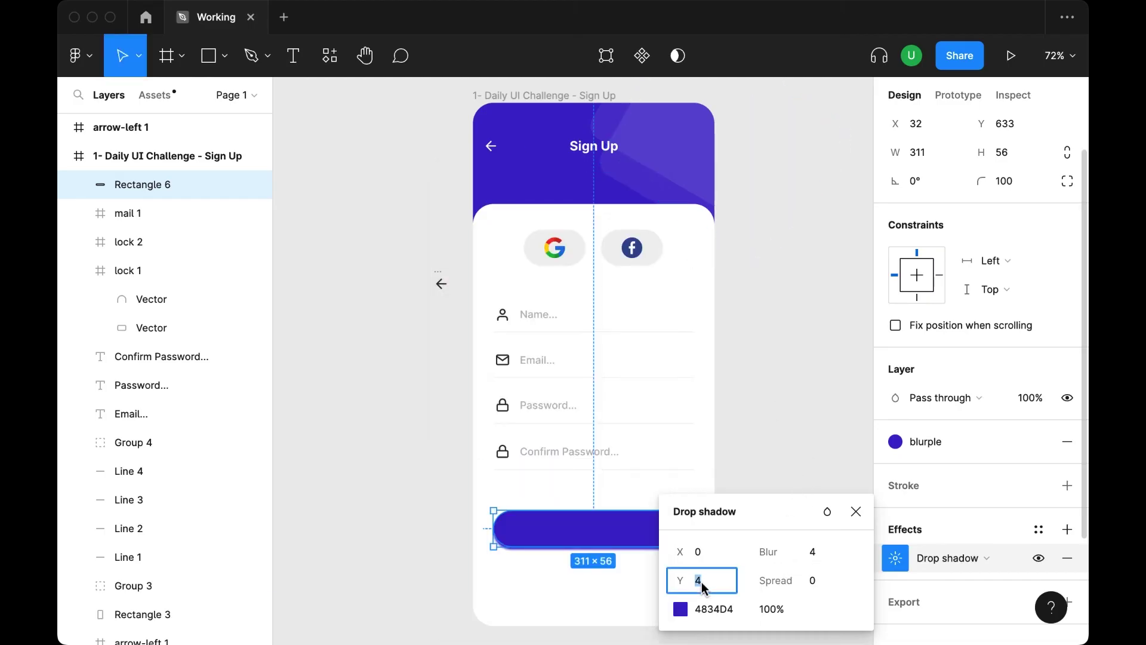
type("16")
key("Tab")
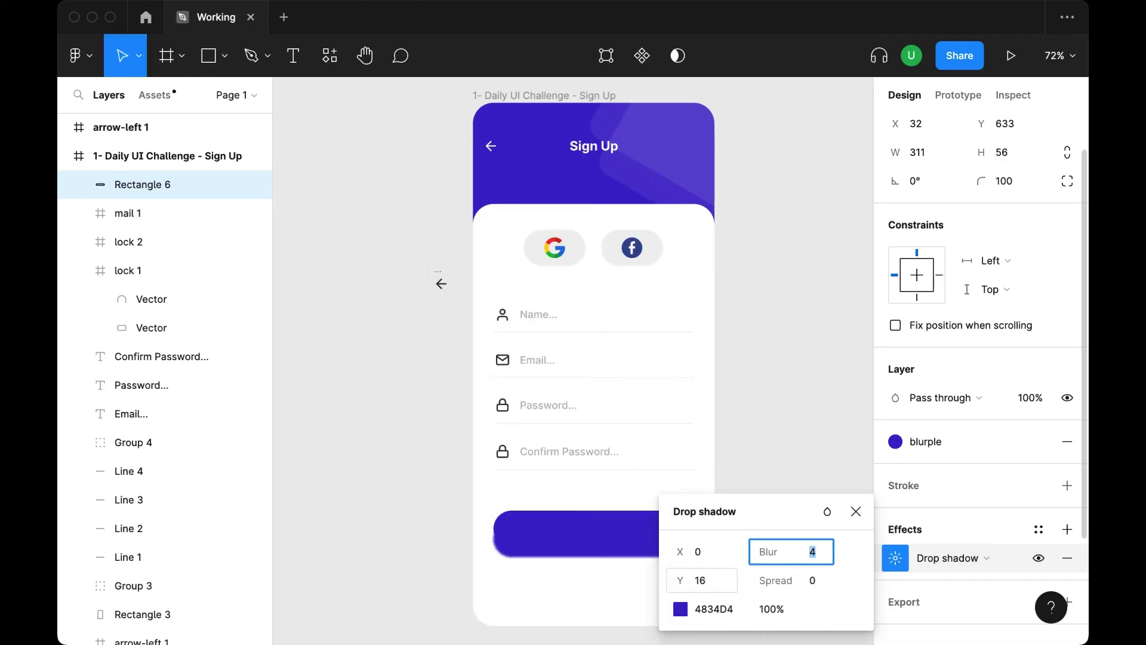
type("4")
key("Return")
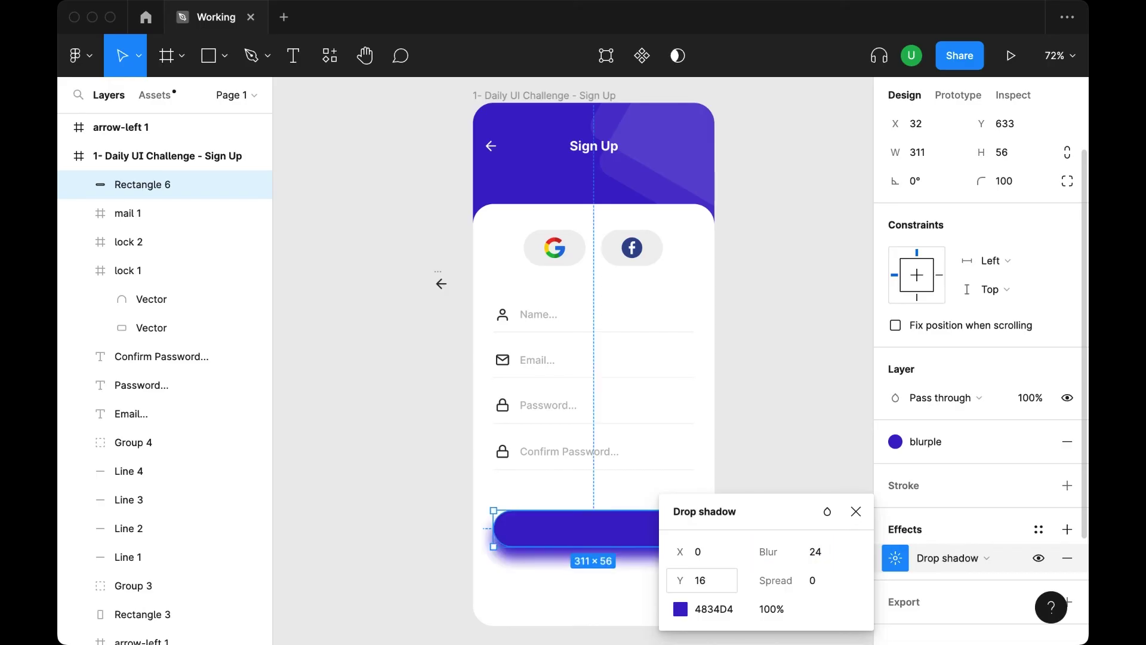
left_click(778, 610)
type("24")
key("Return")
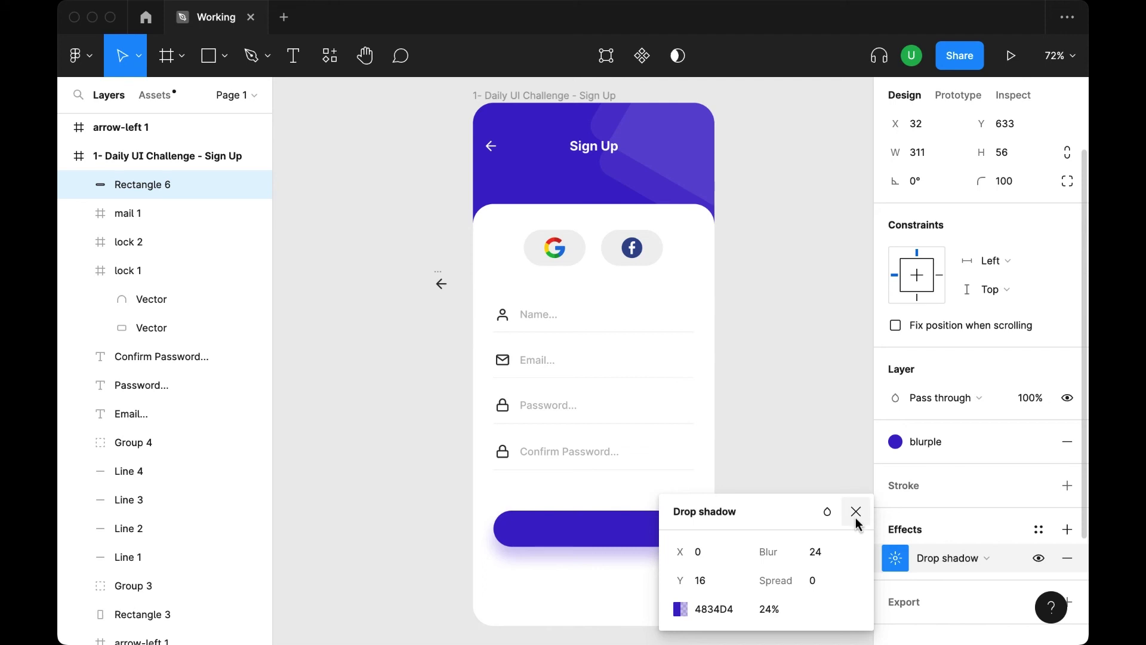
left_click(819, 556)
type("32")
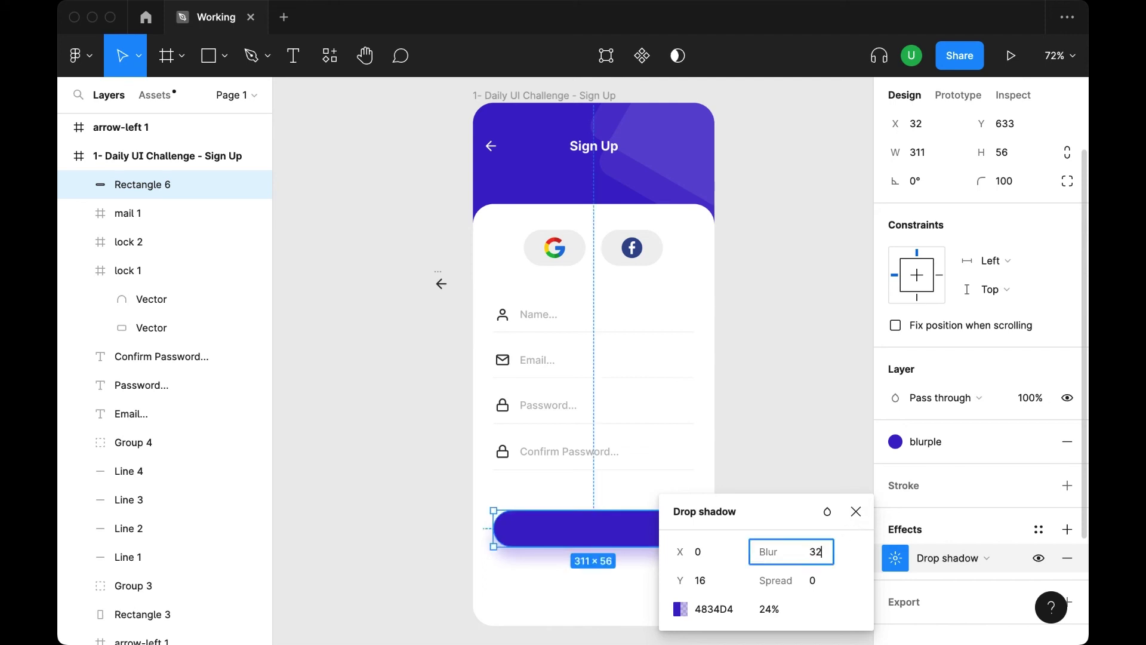
key("Return")
left_click(854, 517)
Start a new 'Sign up' text layer on the button.
left_click(763, 493)
key("t")
left_click(597, 532)
type("Sign up")
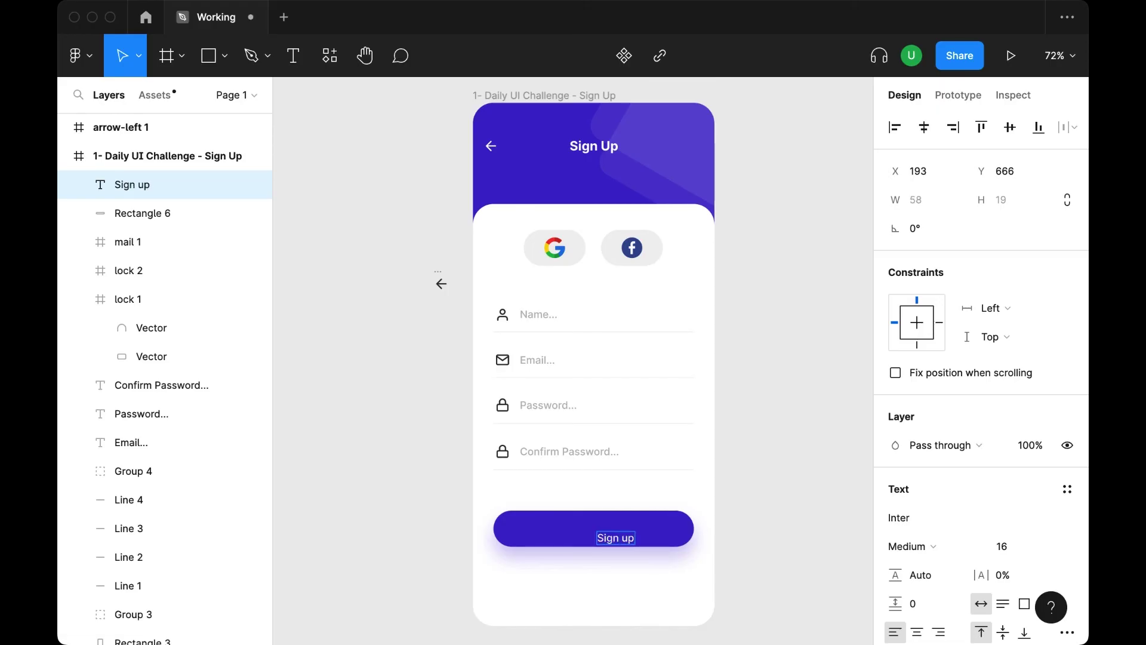
Make the Sign up label Bold at font size 18.
key("Escape")
left_click(941, 552)
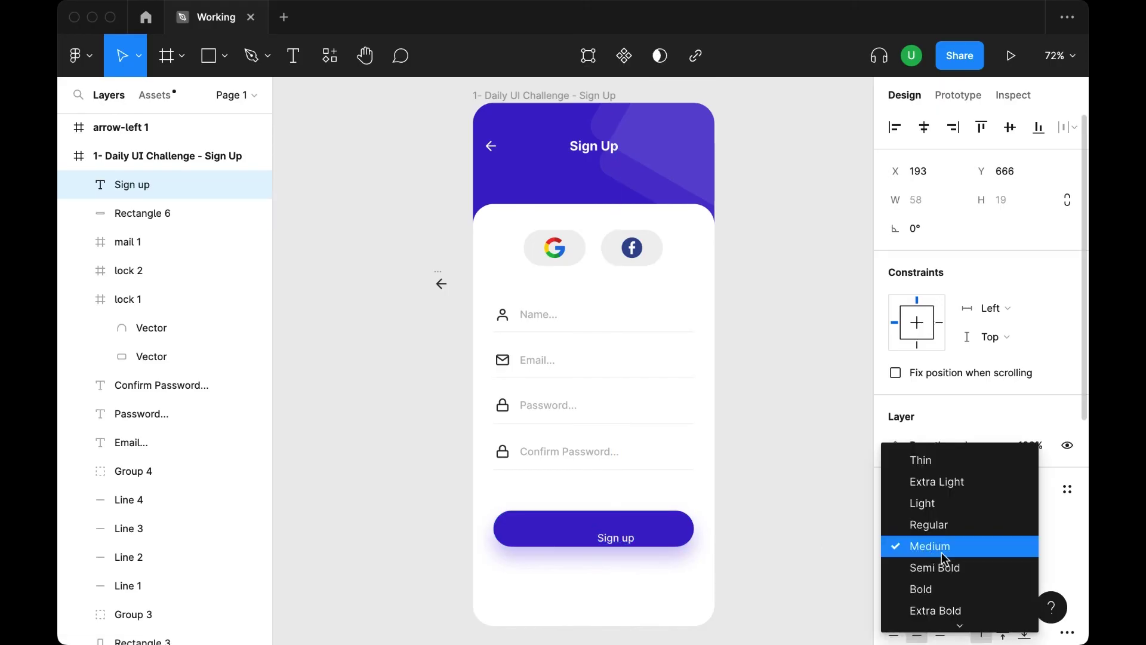
left_click(936, 591)
left_click(1011, 551)
type("18")
key("Return")
Centre the Sign up label horizontally on the button, then select the Confirm Password placeholder.
left_click_drag(629, 542, 600, 532)
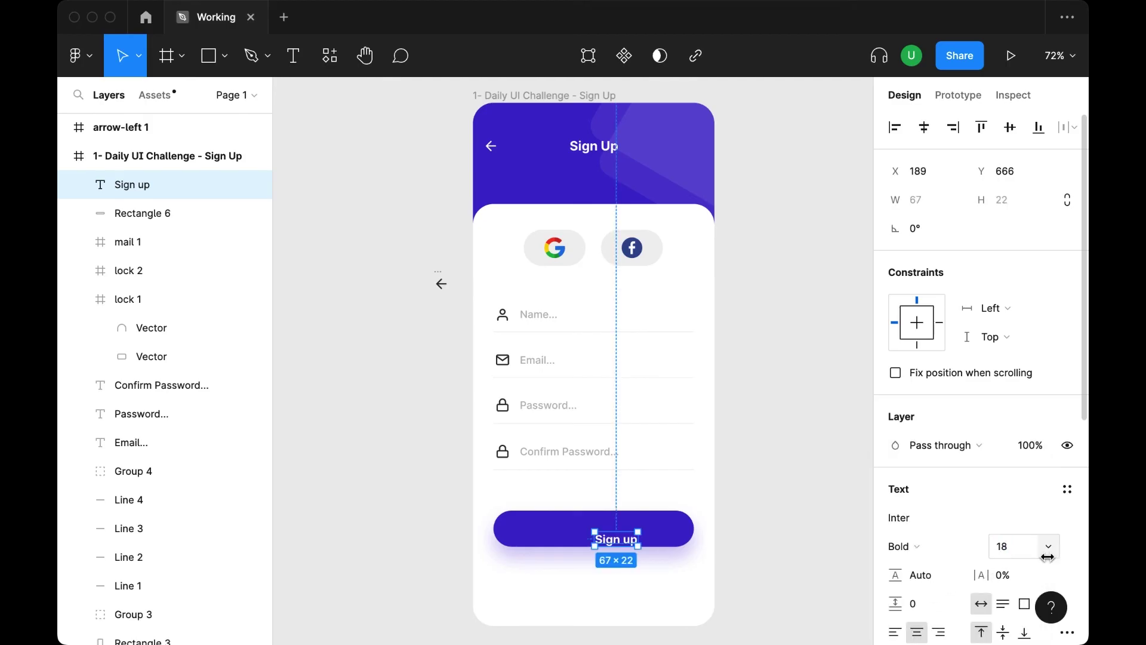
left_click(644, 532, "shift")
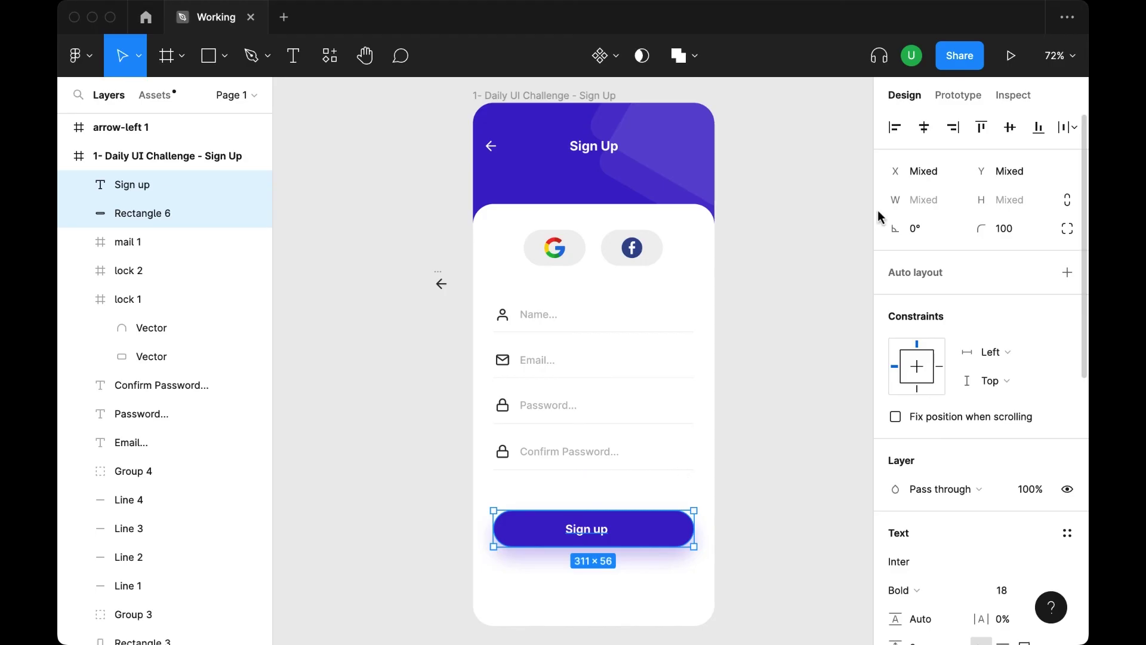
left_click(924, 127)
left_click(708, 448)
key("Escape")
Move the copied text below the Sign up button and retype it as 'Already have an account? Login here'.
left_click_drag(586, 463, 582, 612)
double_click(582, 598)
type("Already have an account? Login here")
Colour 'Login here' blurple and centre the line horizontally in the frame.
key("shift+Left")
key("shift+Left")
key("shift+Left")
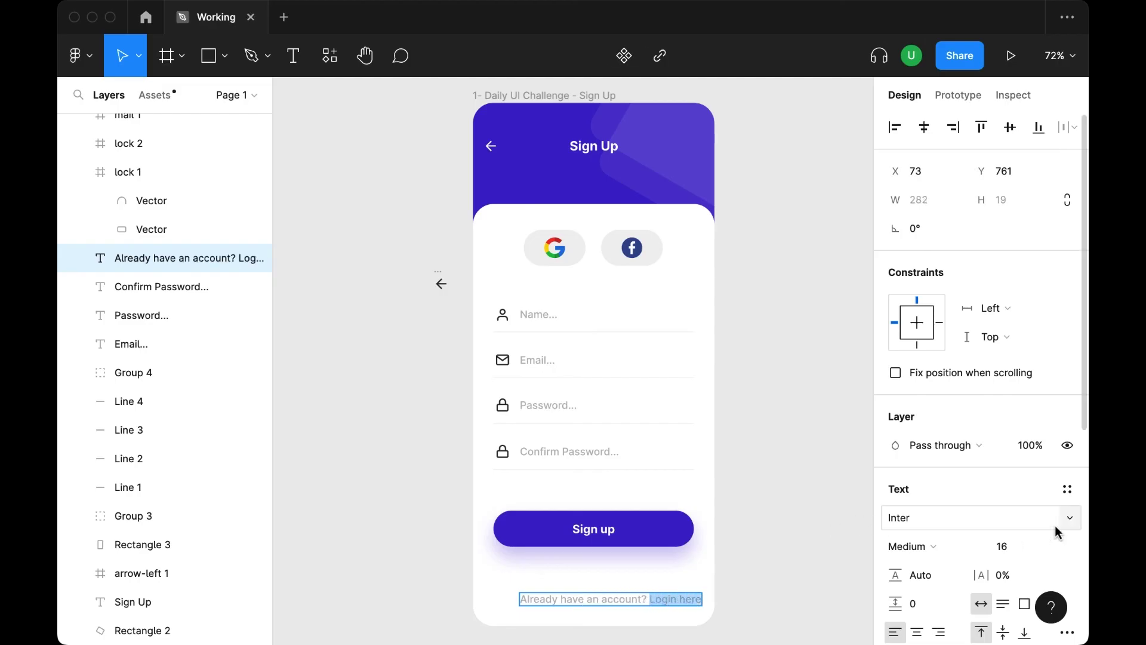
scroll(1024, 510, "down", 5)
left_click(958, 335)
scroll(959, 358, "up", 3)
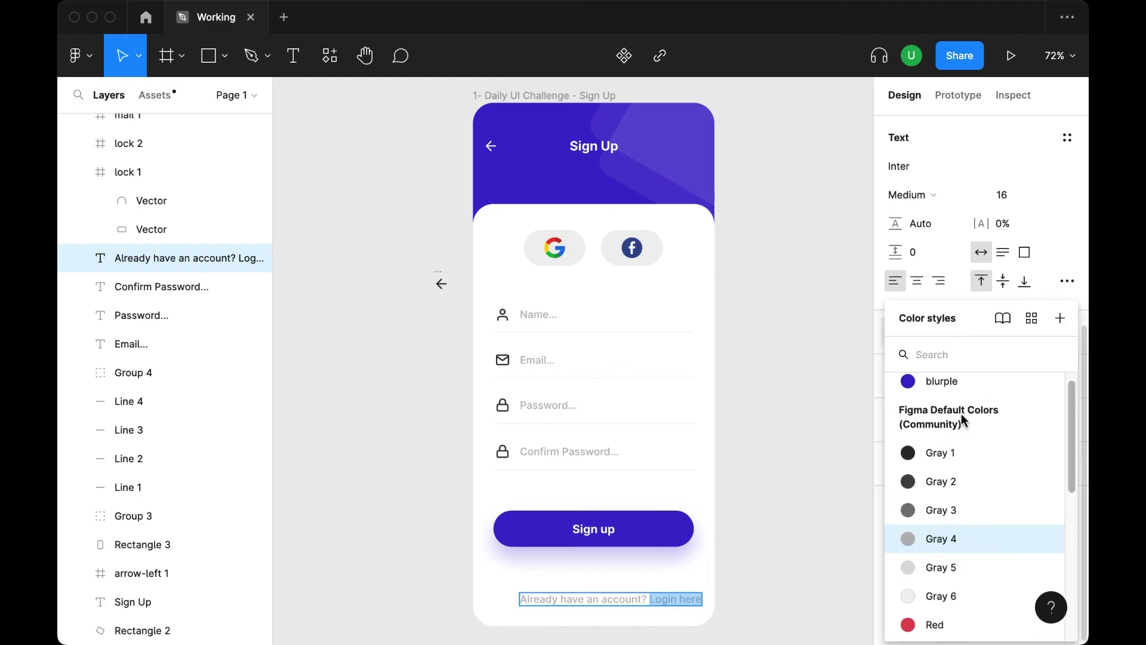
left_click(957, 394)
key("Escape")
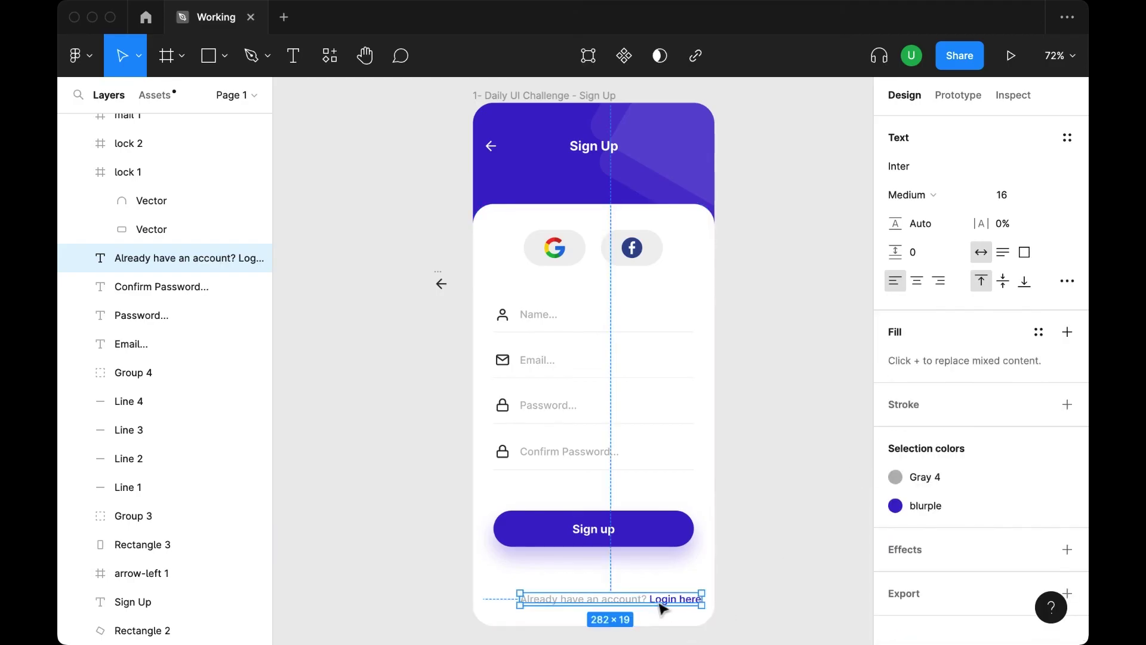
scroll(927, 132, "up", 5)
left_click(927, 132)
Make the words 'Login here' Semi Bold.
left_click(790, 468)
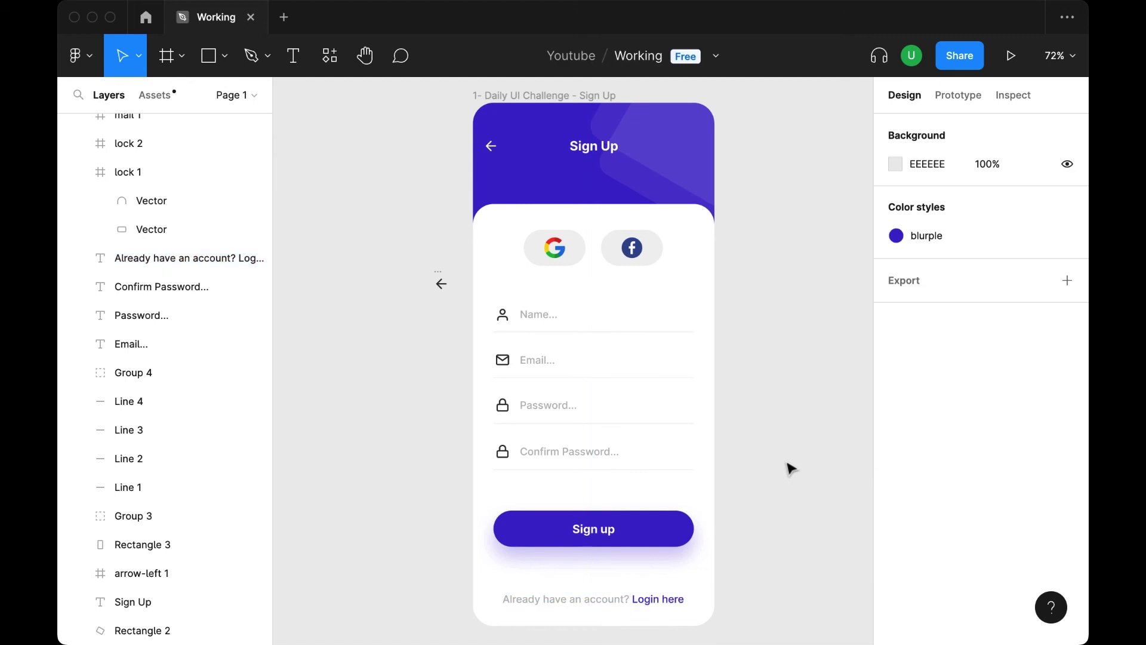
left_click(668, 601)
left_click_drag(635, 603, 687, 600)
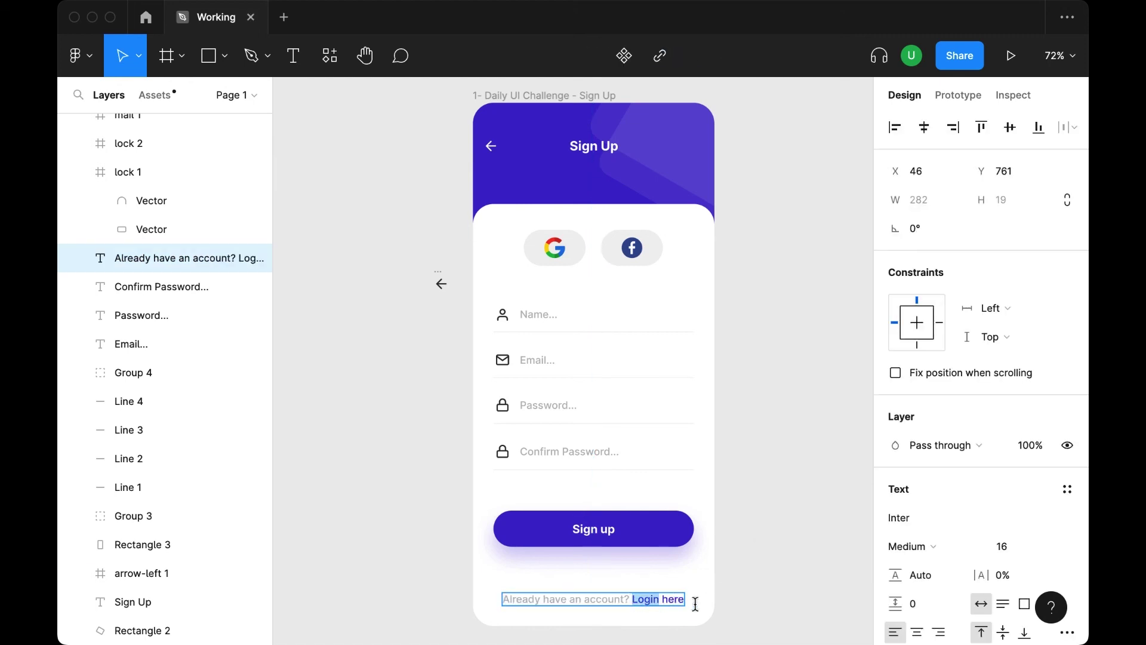
left_click(908, 546)
left_click(937, 568)
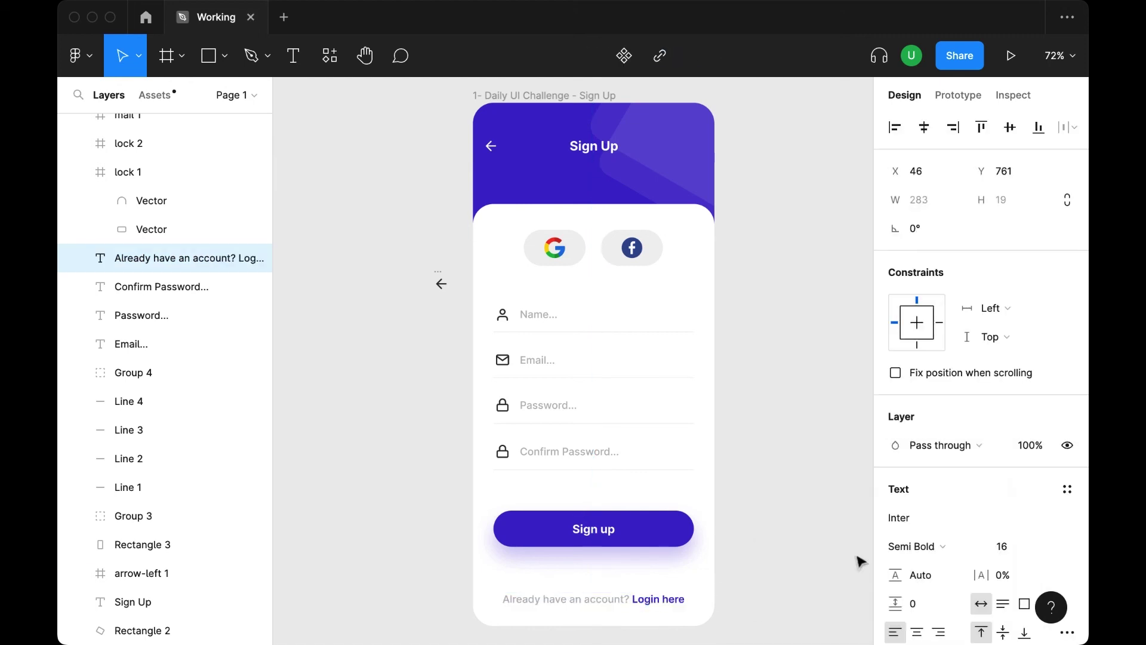
key("Escape")
Set the login line to size 14, center-aligned, horizontally centred and nudged slightly down.
left_click(1003, 548)
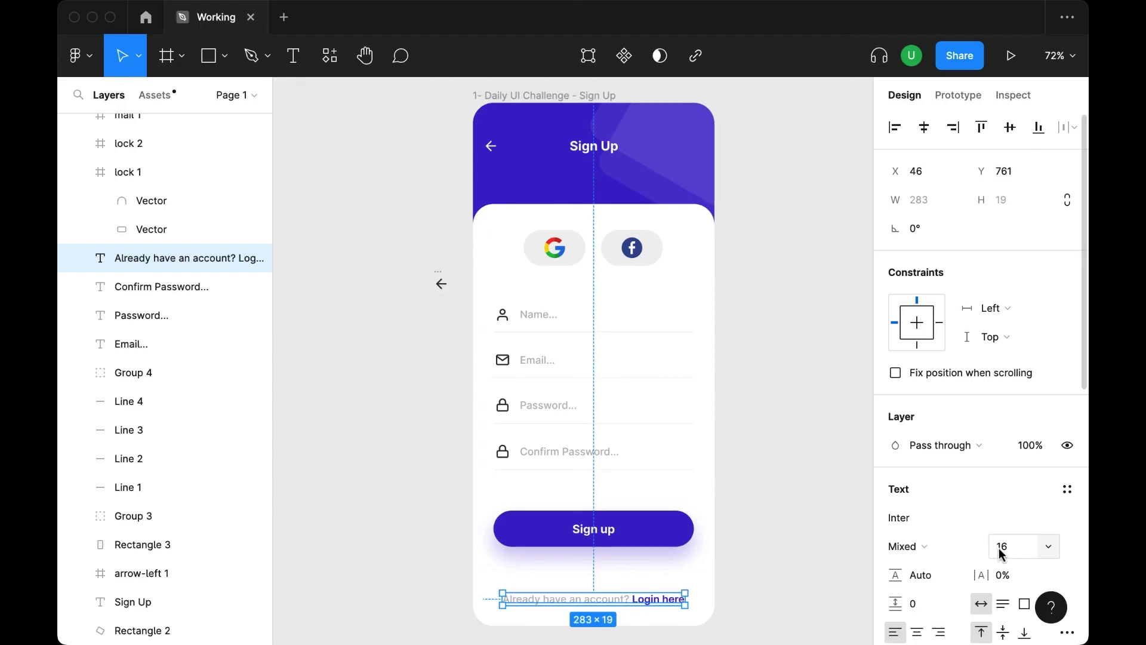
type("14")
key("Return")
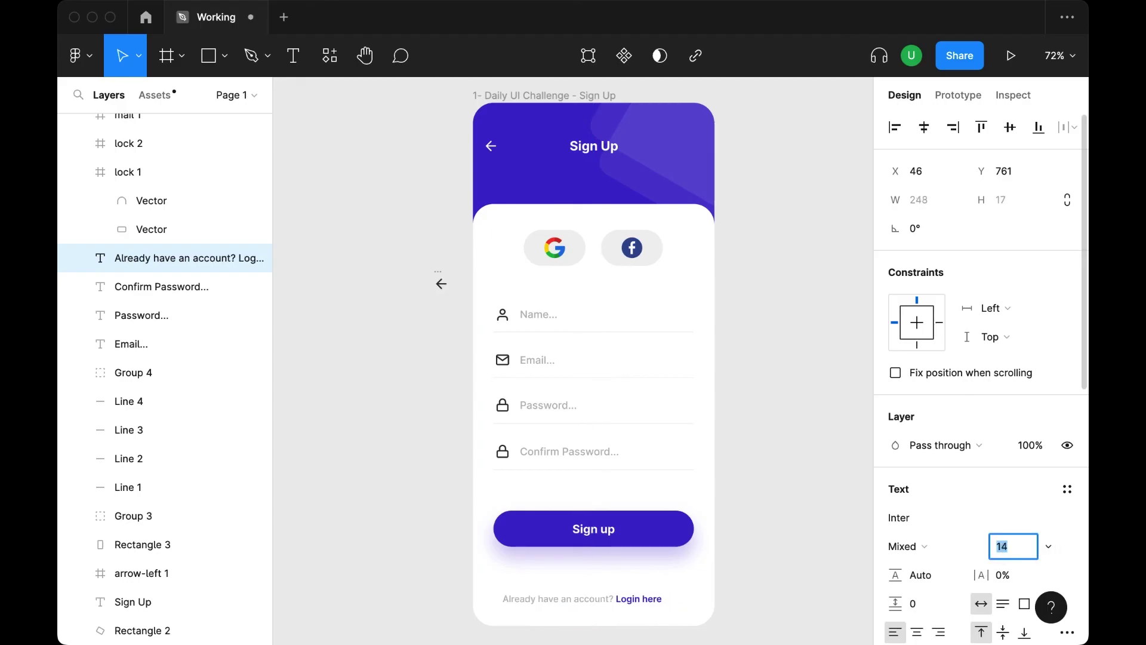
key("Escape")
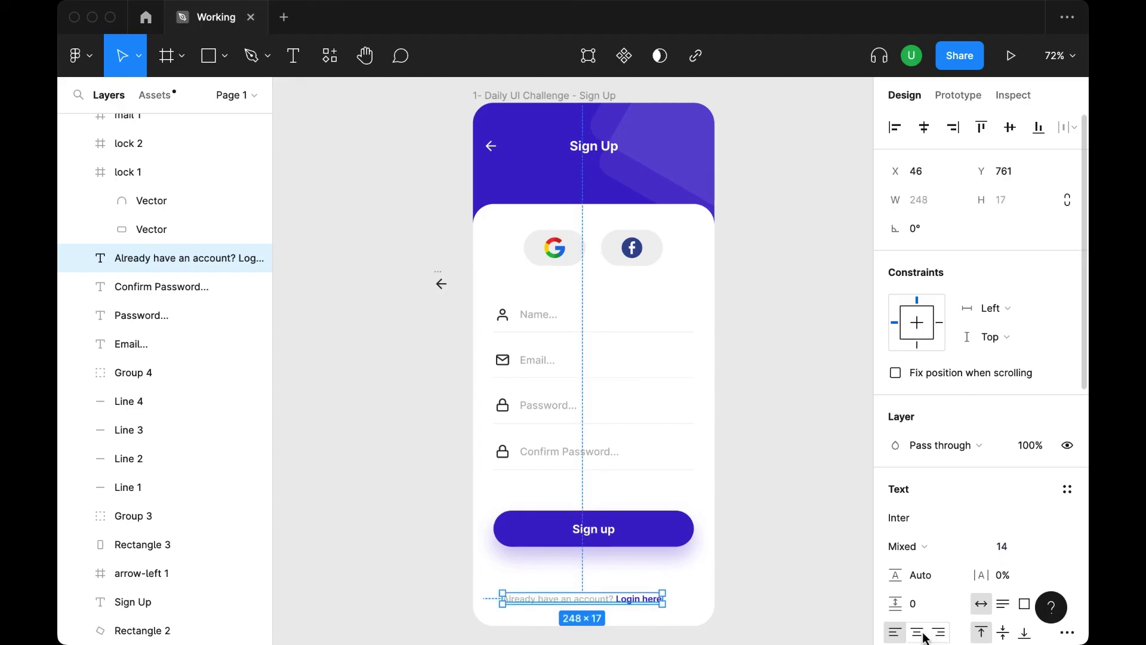
left_click(917, 632)
left_click(925, 127)
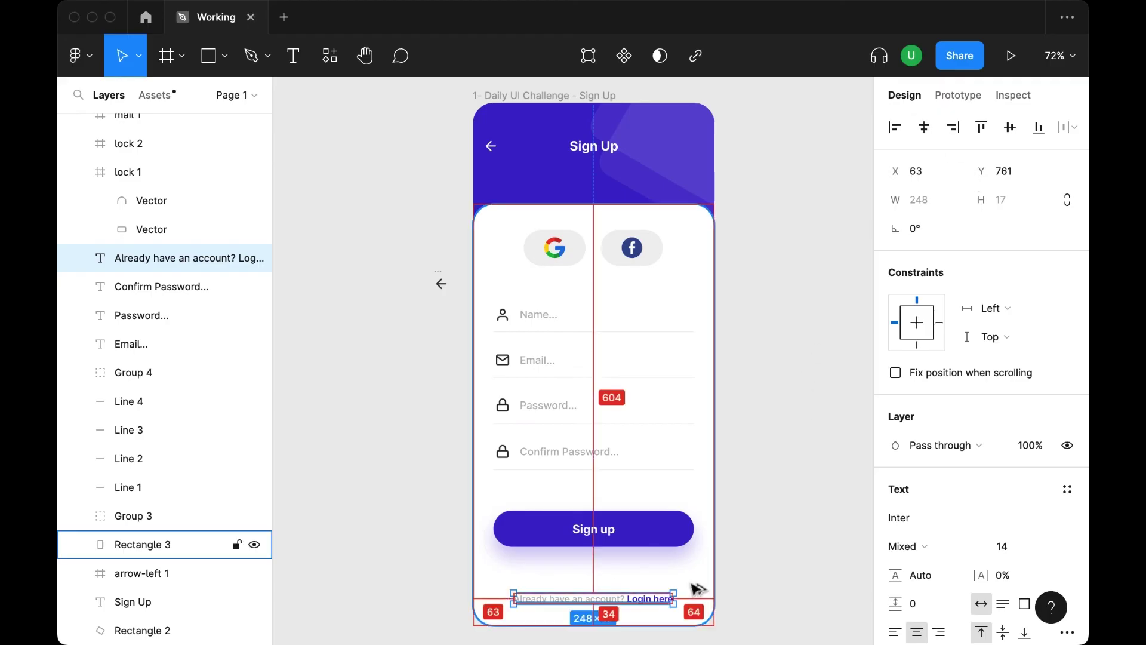
key("Down")
key("Down")
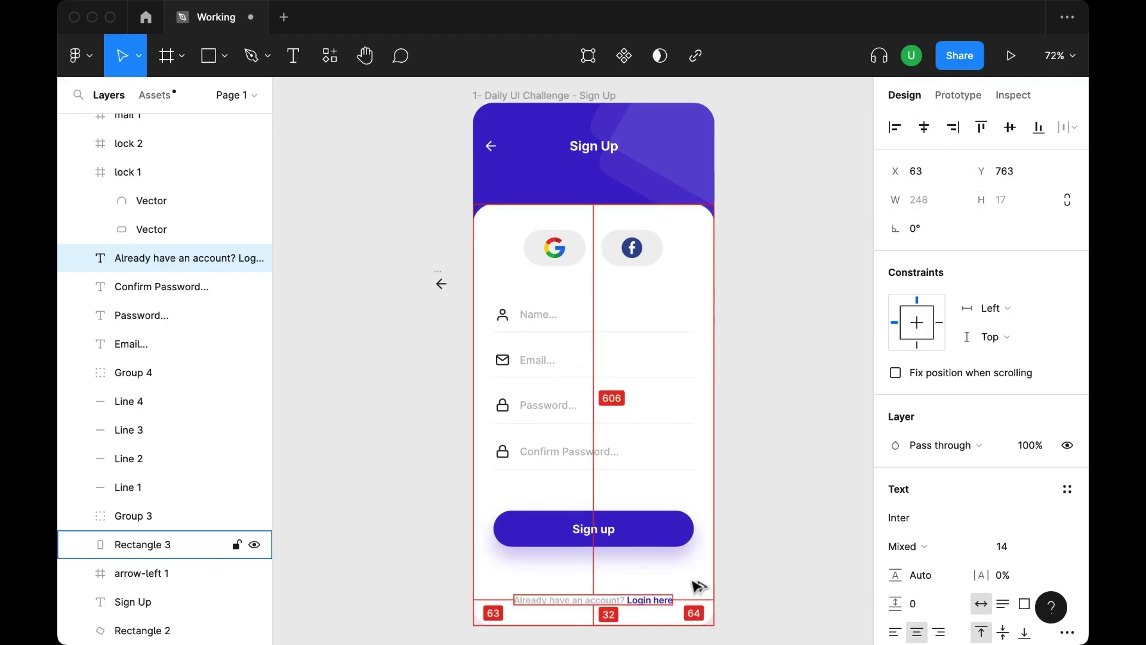
left_click(775, 473)
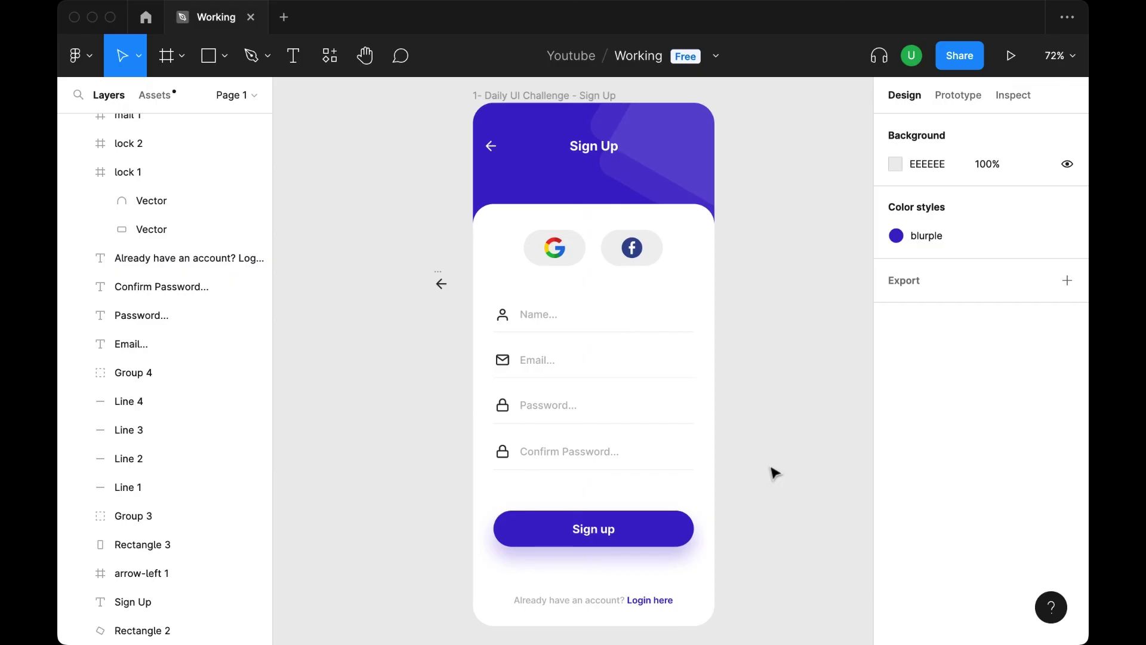